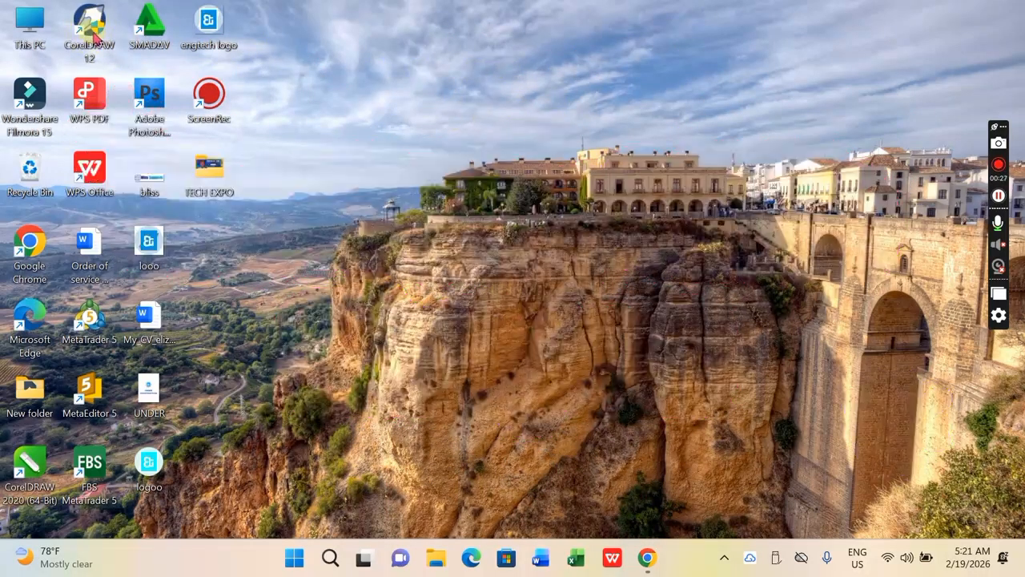
Launch CorelDRAW 12 and start a new blank graphic.
double_click(90, 27)
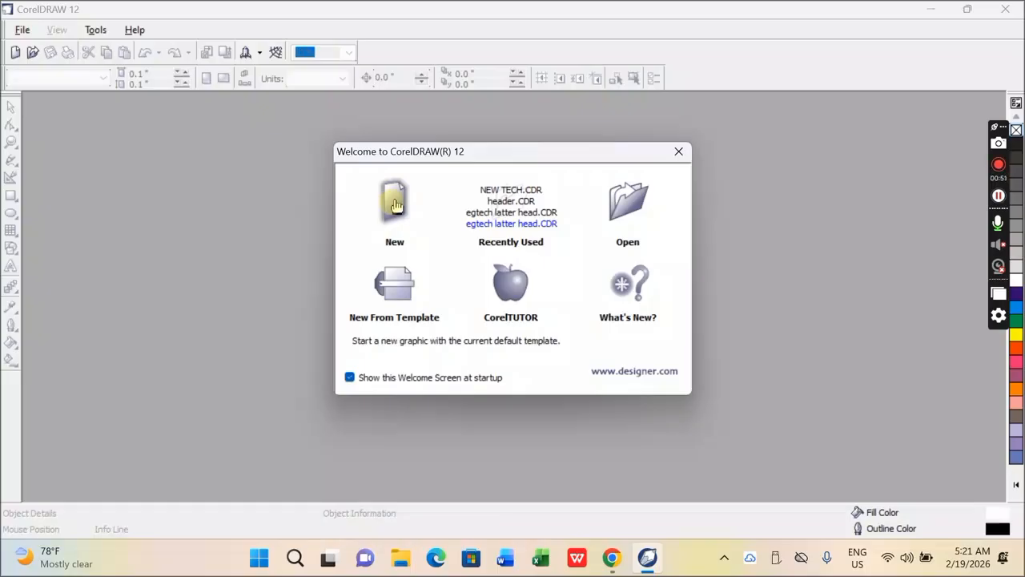
click(396, 206)
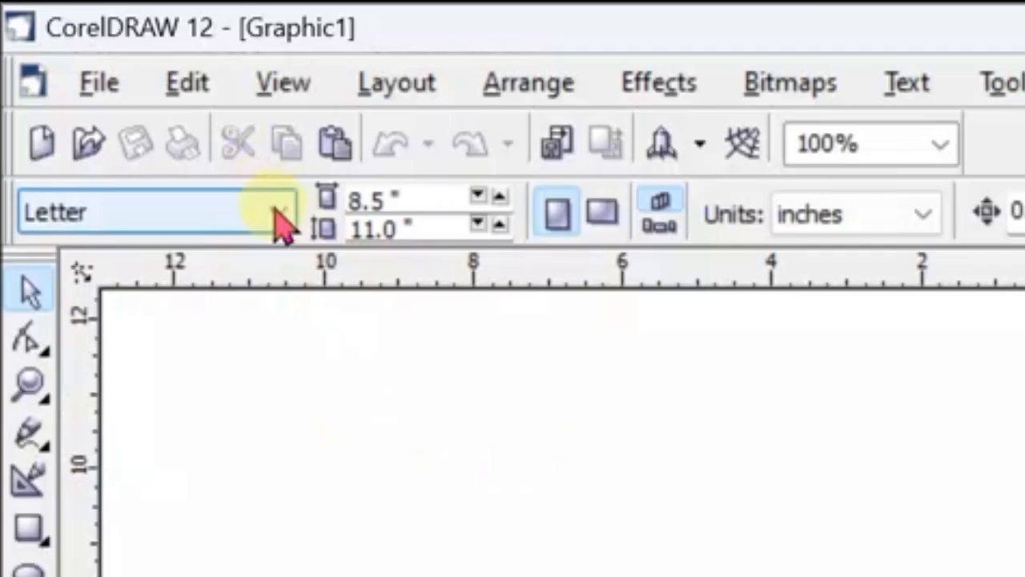
Look through the available paper sizes, keep Letter, and set the page to landscape orientation.
click(280, 212)
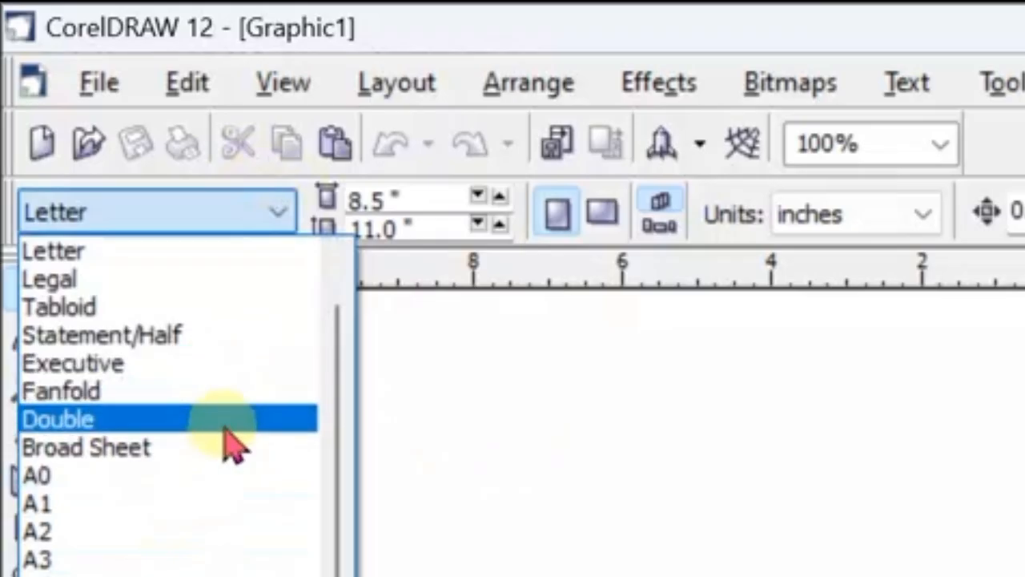
scroll(240, 481, down, 6)
scroll(229, 553, up, 7)
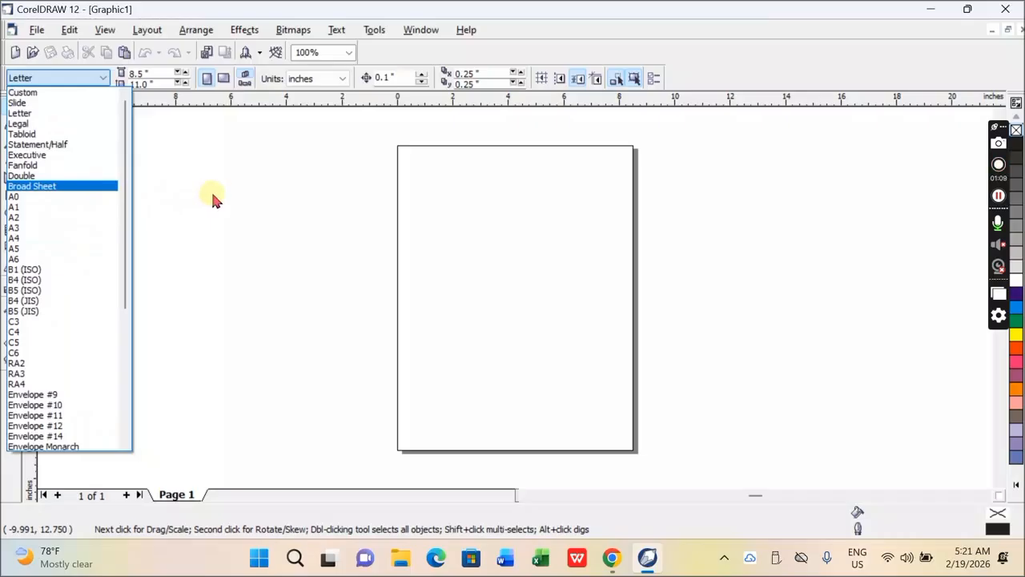
click(245, 200)
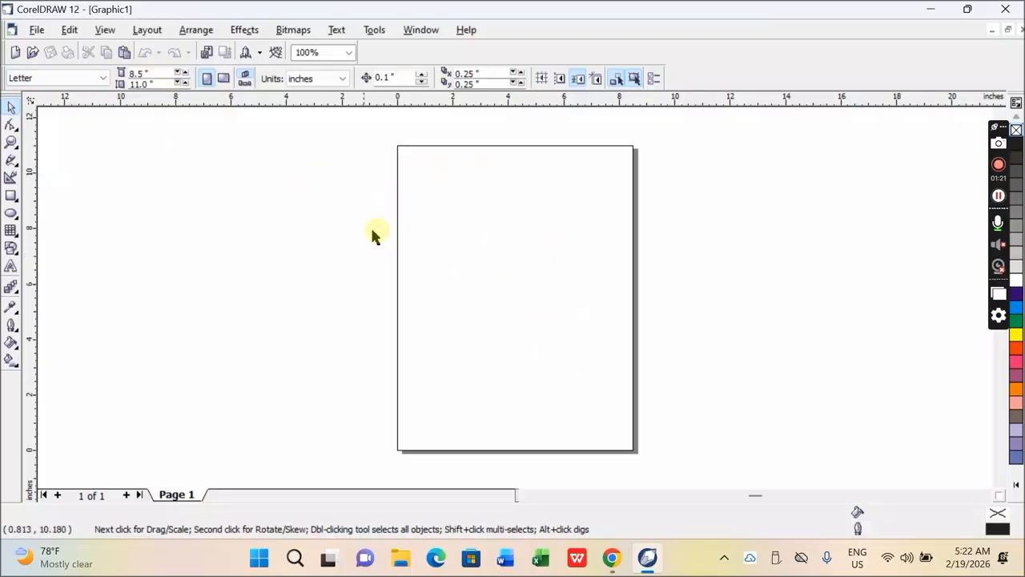
click(221, 79)
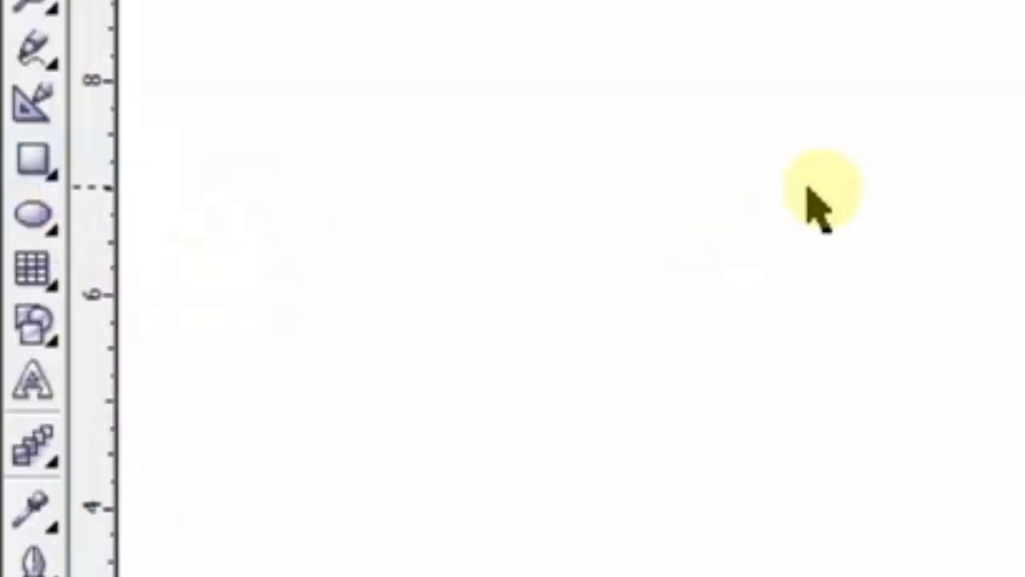
Draw a rectangle on the page and resize it to a narrow upright bar about 0.59 by 2.84 inches.
click(37, 175)
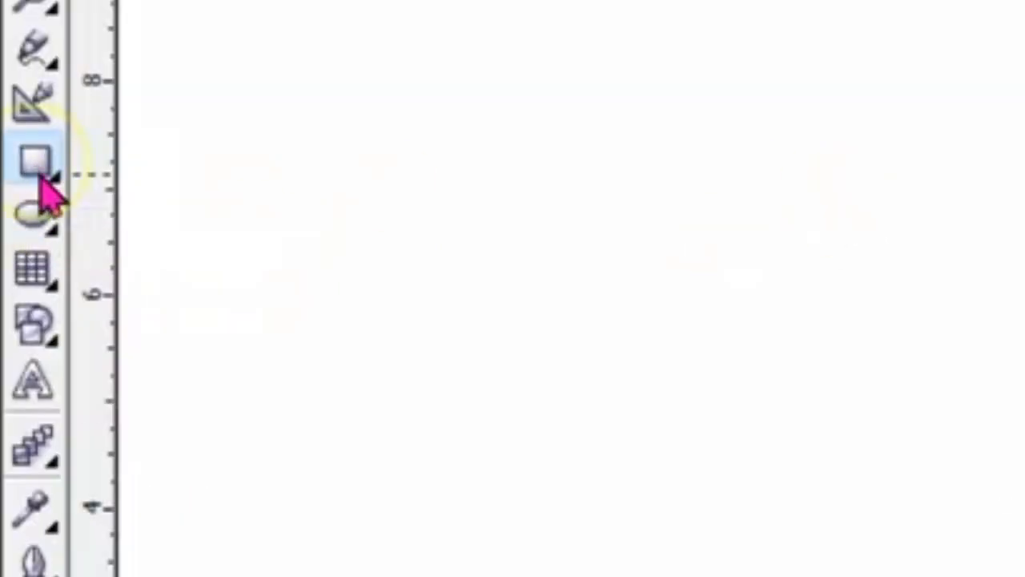
drag(398, 209, 495, 358)
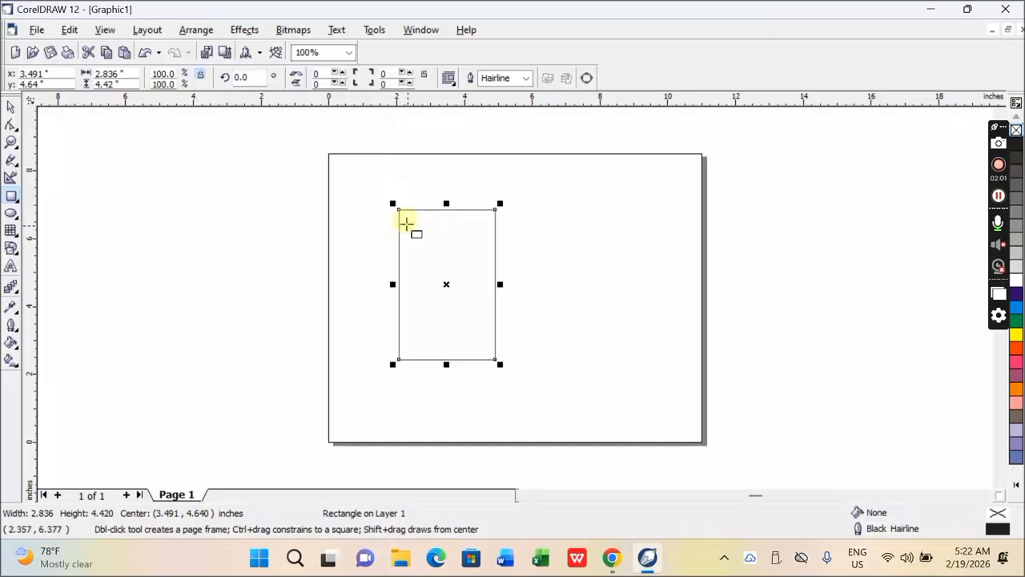
click(10, 111)
drag(498, 365, 465, 310)
drag(464, 256, 419, 258)
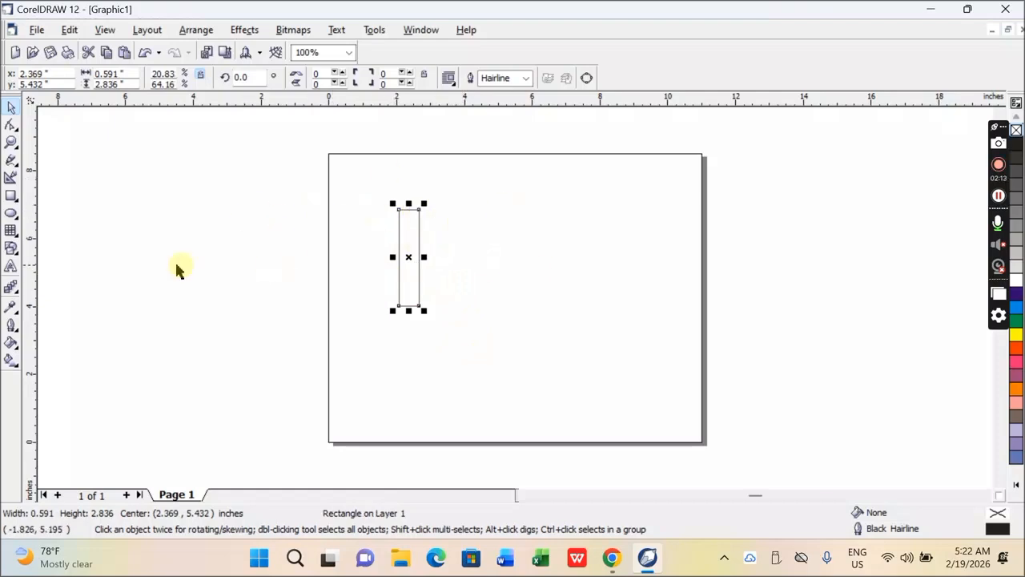
Draw a horizontal rectangle about 2.74 by 0.50 inches across the upper part of the upright bar.
click(10, 198)
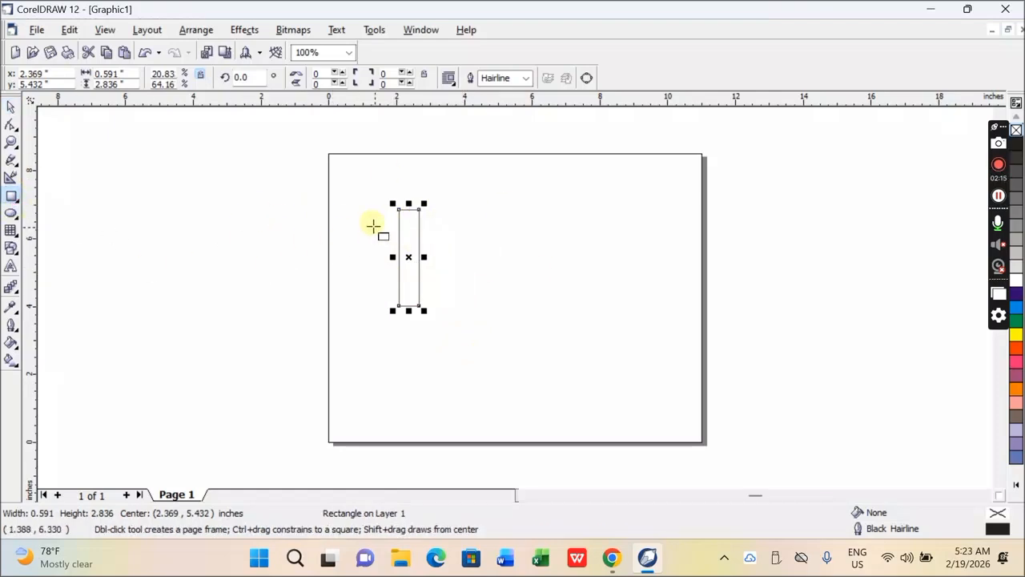
drag(361, 229, 455, 245)
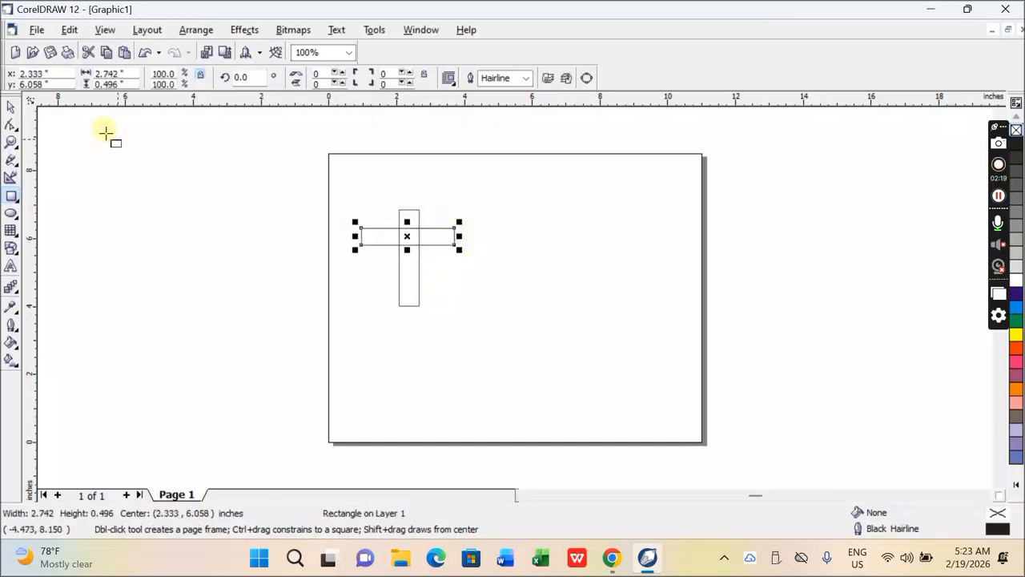
click(10, 110)
Weld the two crossing rectangles into a single cross and move it toward the middle of the page.
click(306, 352)
drag(254, 178, 525, 350)
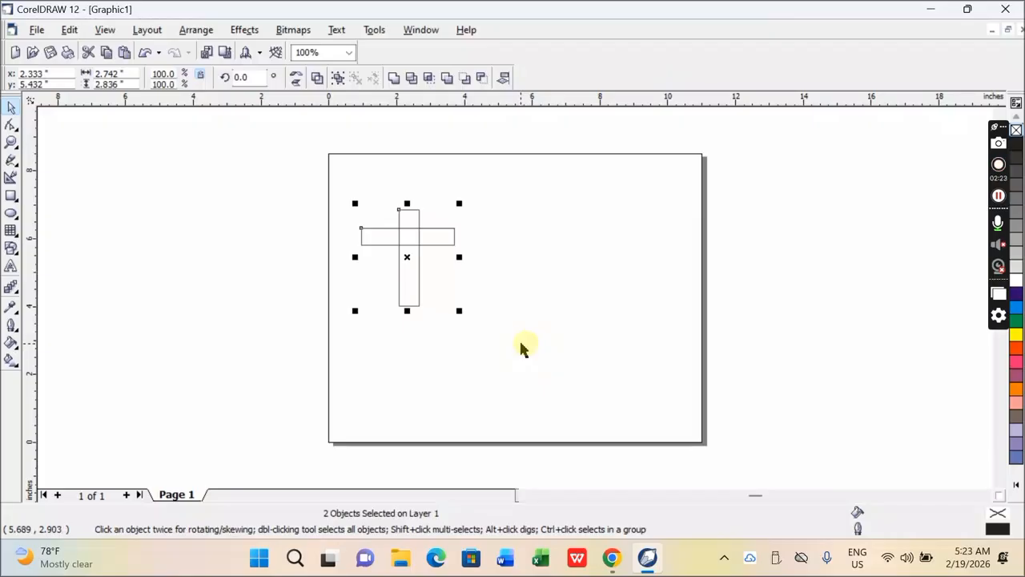
click(309, 207)
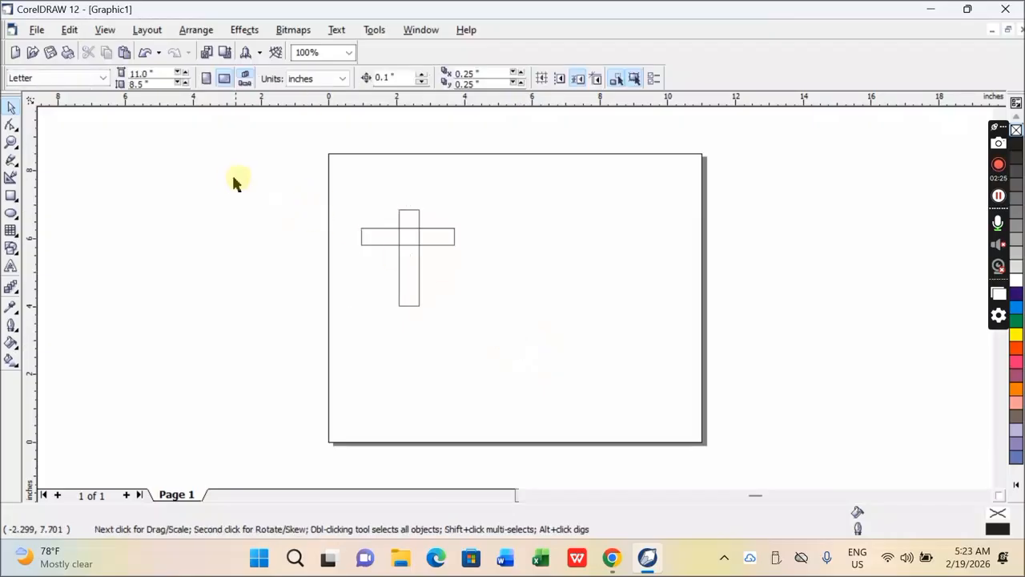
drag(319, 228, 340, 255)
drag(226, 176, 494, 340)
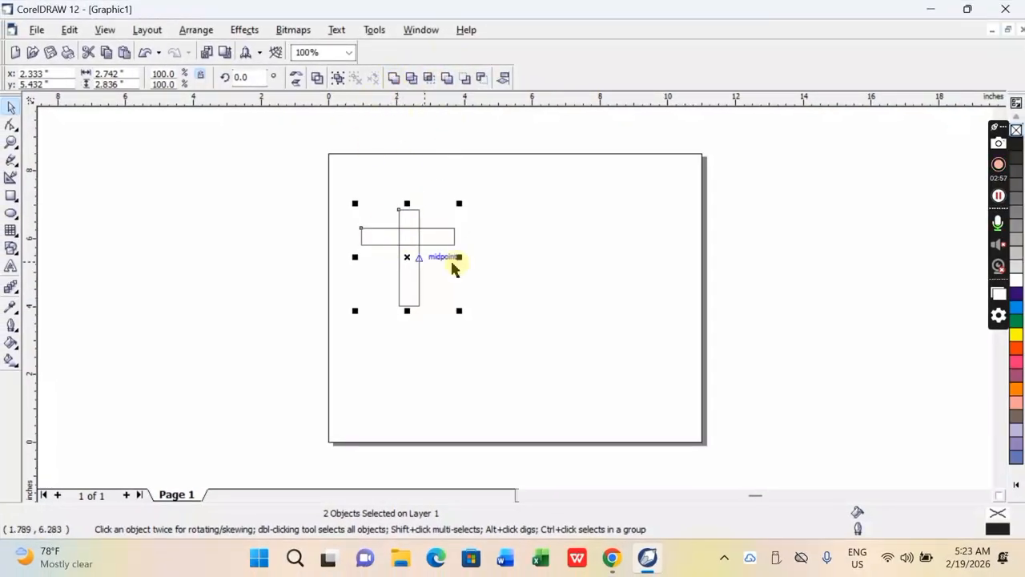
click(396, 83)
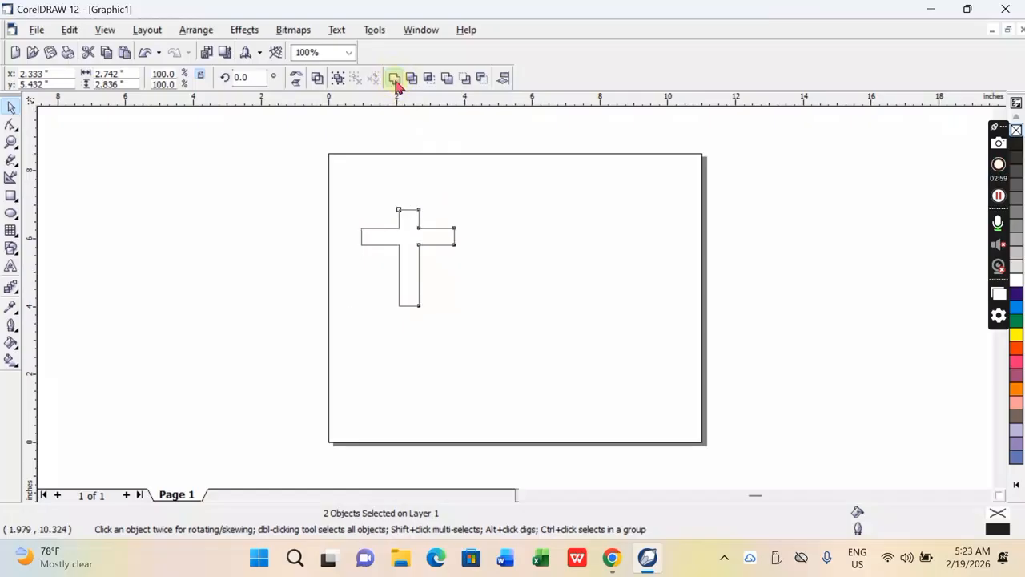
click(302, 290)
drag(403, 247, 488, 240)
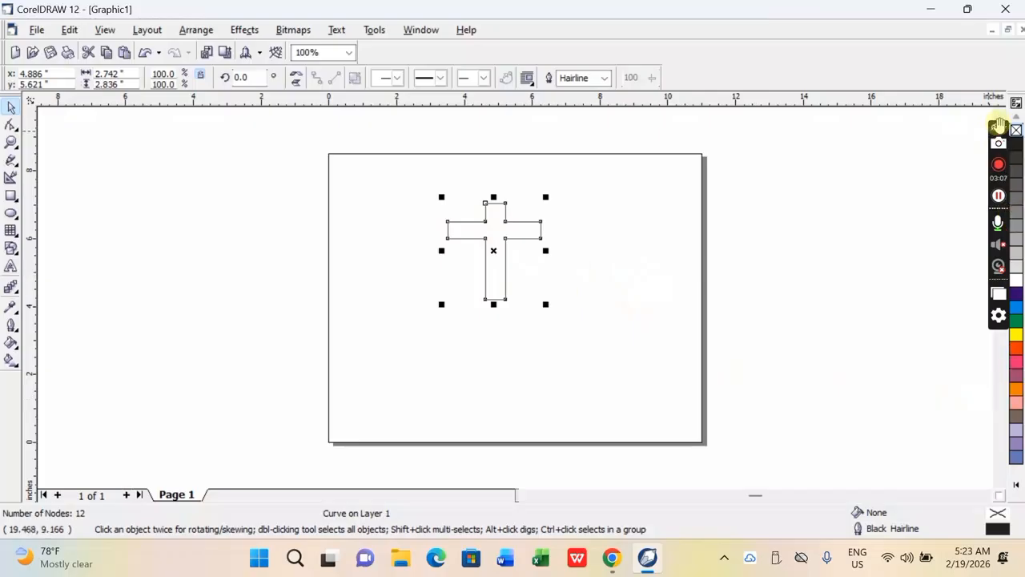
Try a cyan fill on the cross, then fill it with Blue.
drag(999, 124, 989, 376)
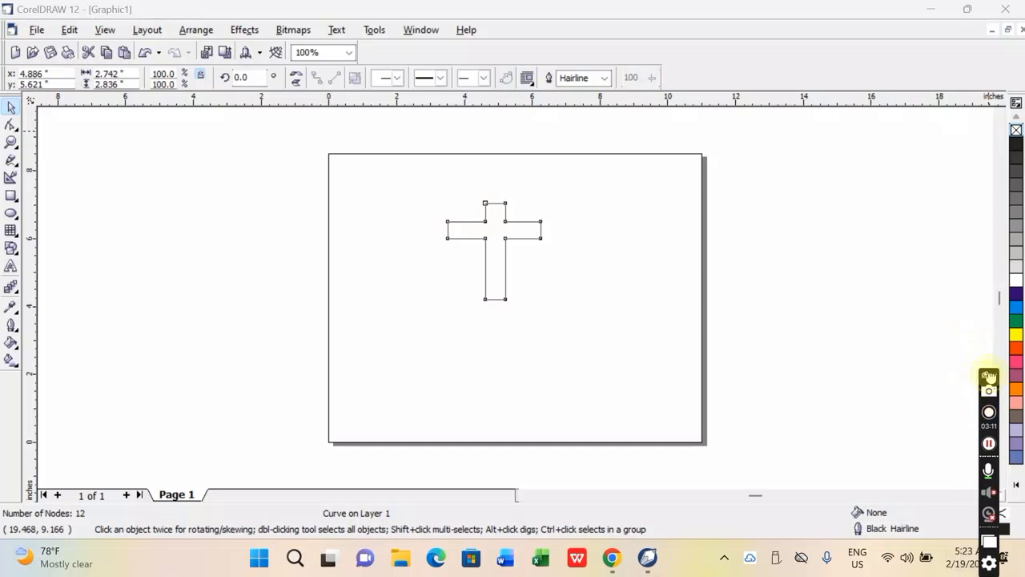
click(1016, 310)
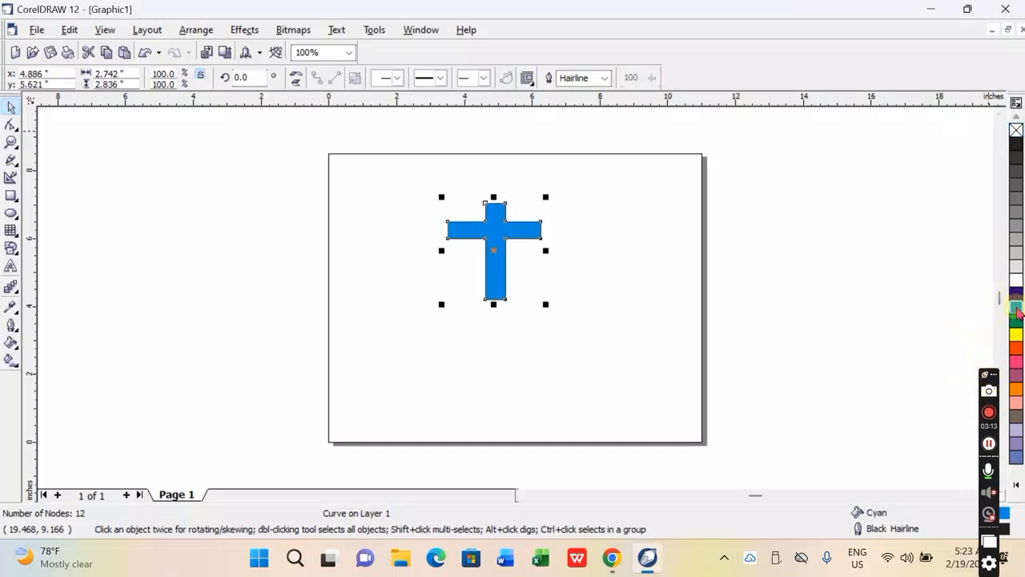
click(1016, 295)
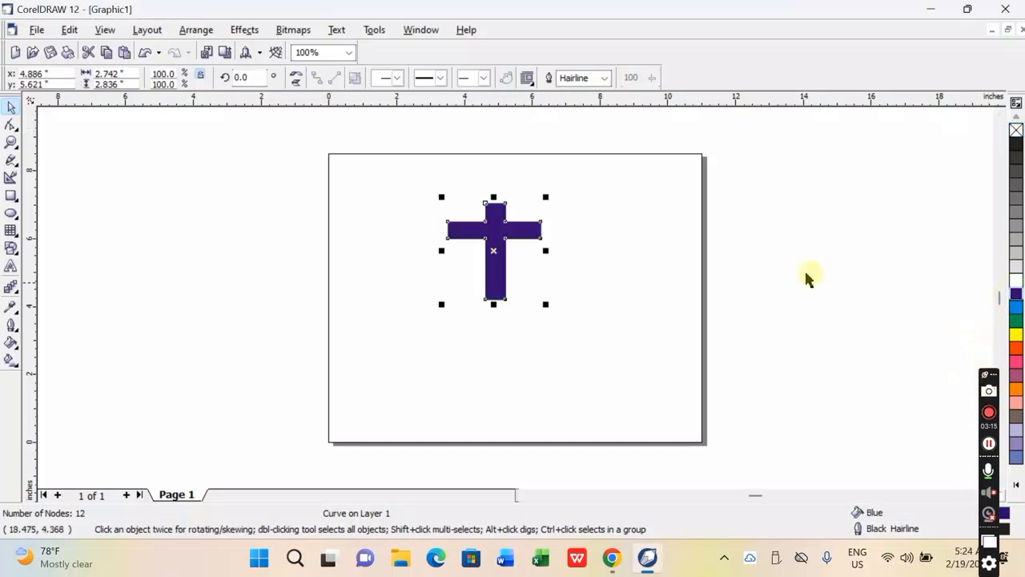
Move the blue cross into the upper-right area of the page.
click(281, 270)
drag(501, 244, 650, 215)
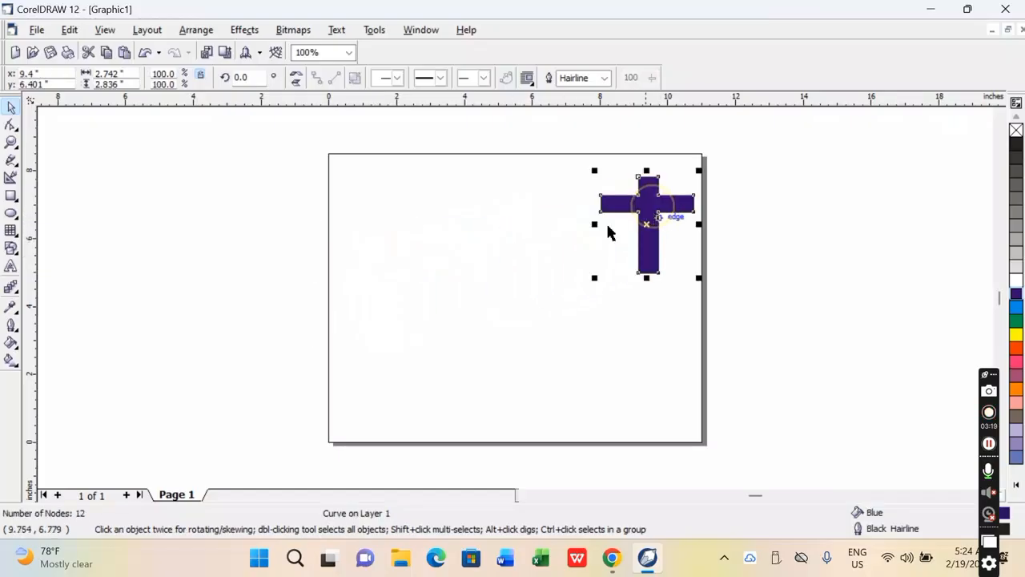
click(224, 235)
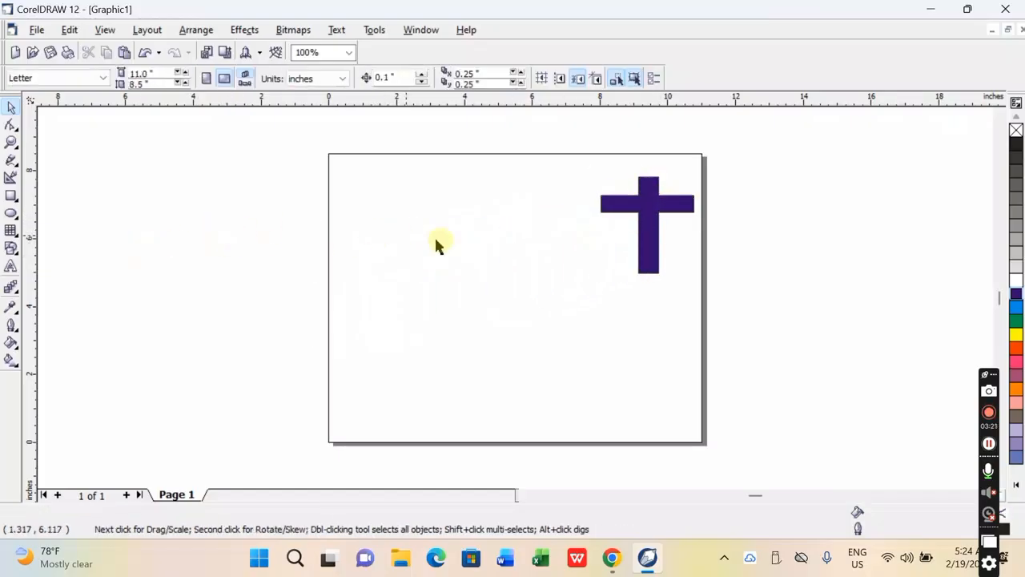
drag(652, 210, 614, 214)
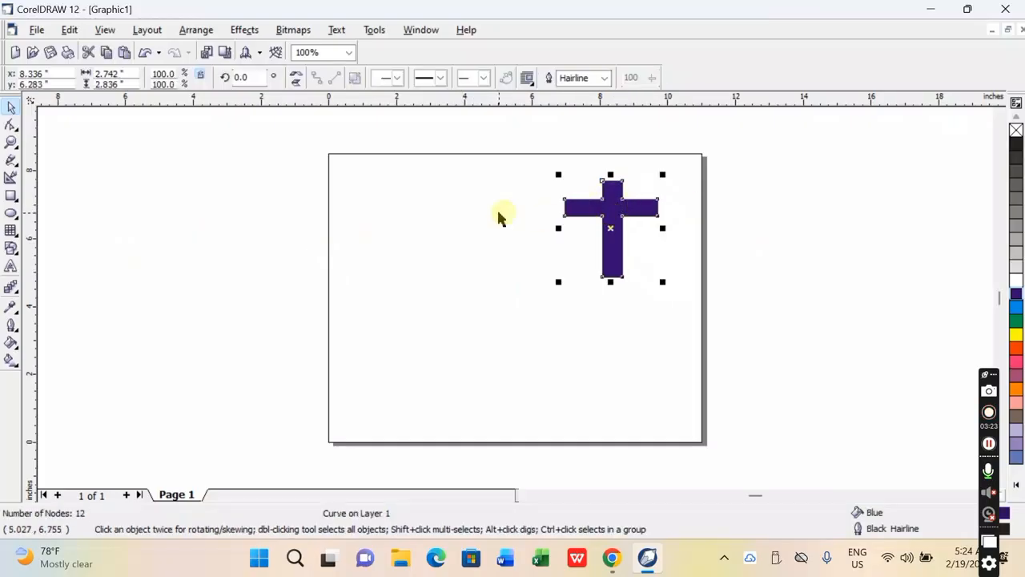
Draw a rectangle about 4.89 by 3.45 inches and place it on the page to the left of the cross.
click(11, 197)
drag(399, 199, 565, 318)
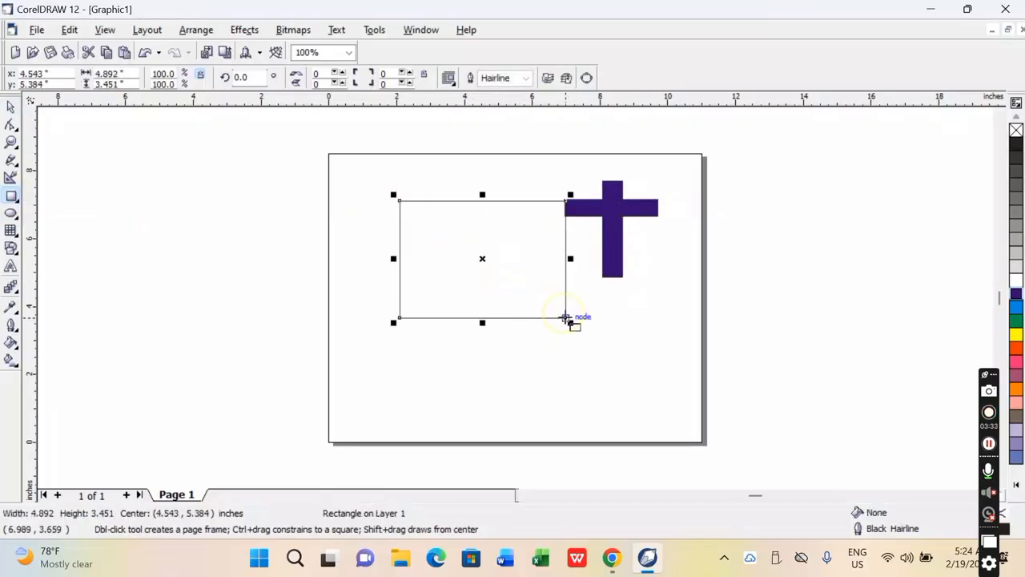
click(13, 107)
drag(535, 282, 509, 286)
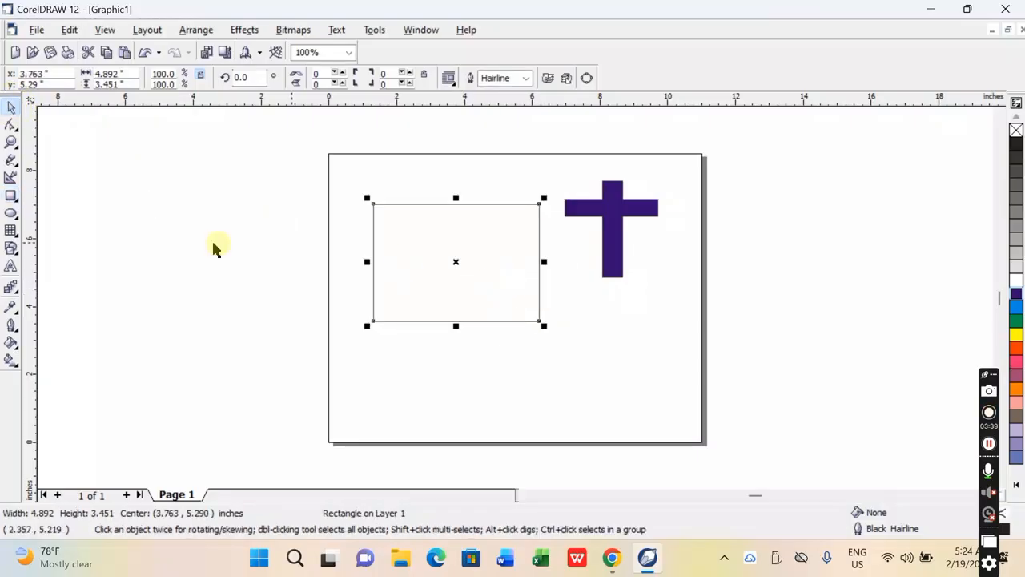
Draw a near-circular ellipse about 3.36 by 3.47 inches in the empty area left of the page.
click(46, 244)
click(12, 213)
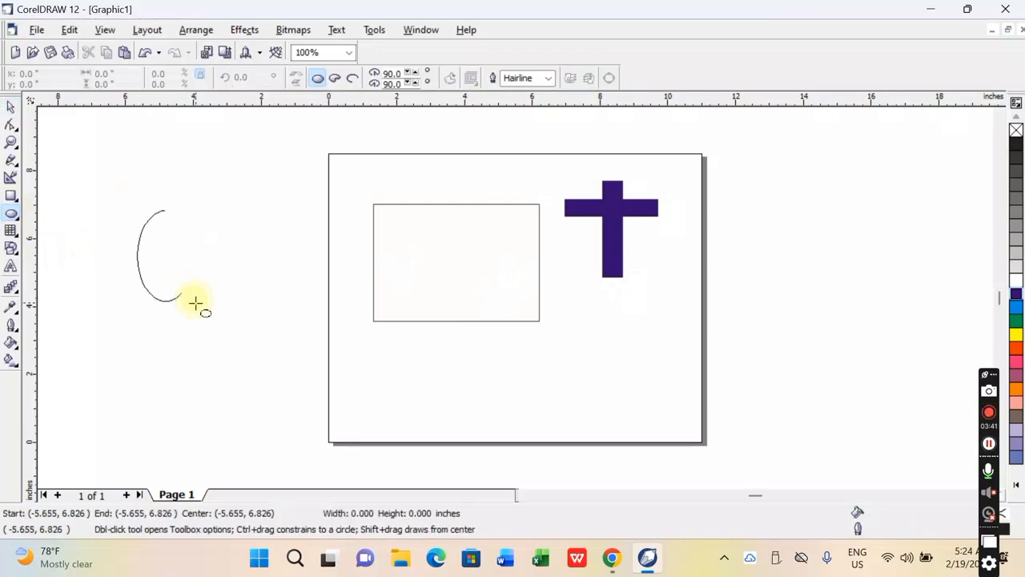
drag(249, 326, 251, 329)
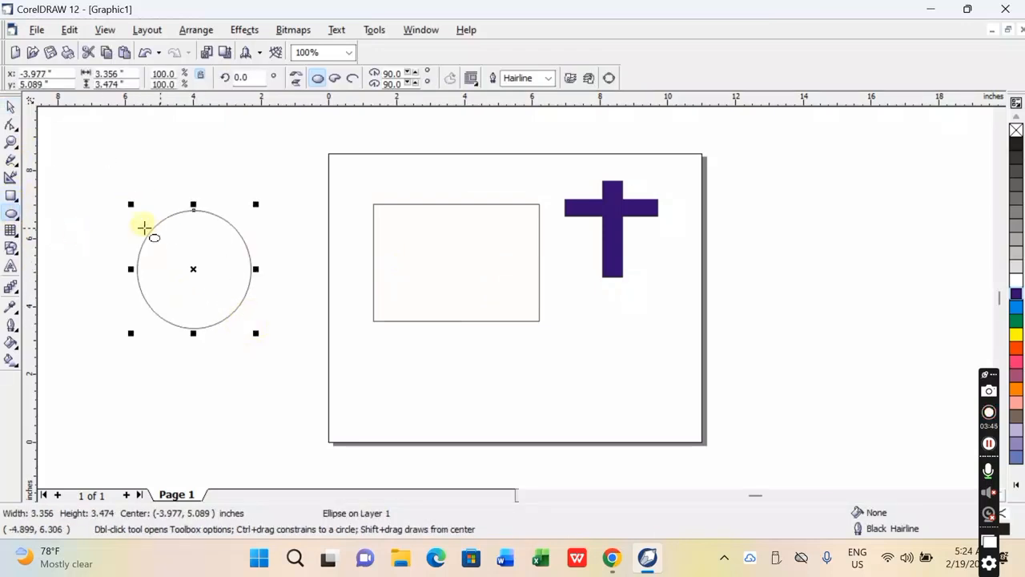
click(12, 109)
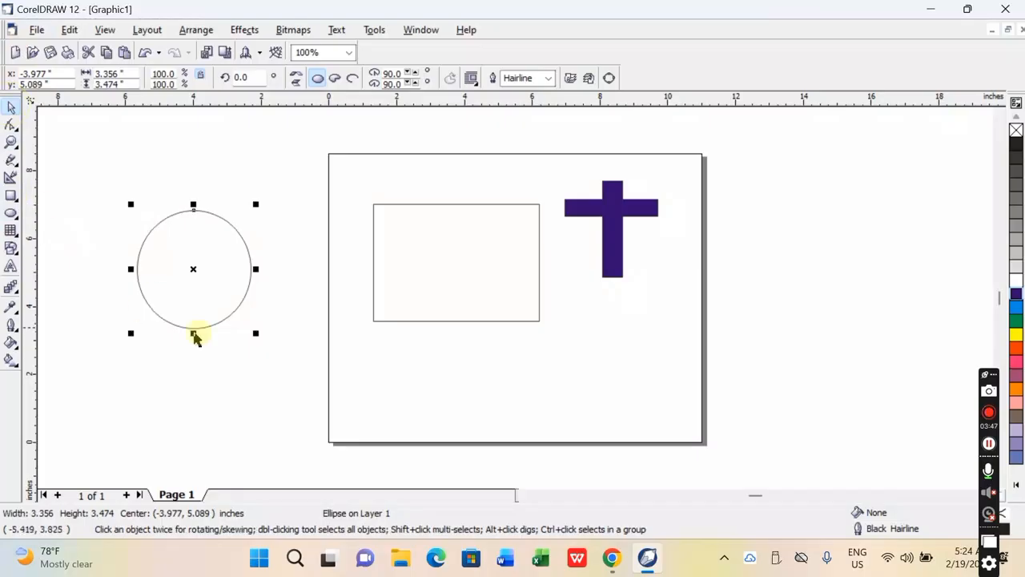
Move the ellipse onto the rectangle so that their centers coincide.
click(193, 270)
drag(192, 270, 457, 265)
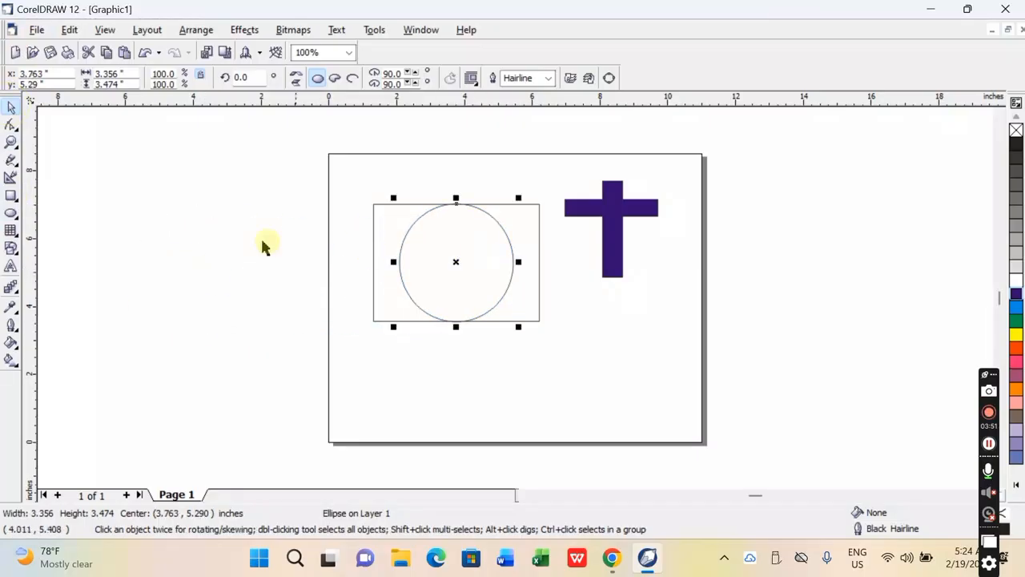
click(257, 243)
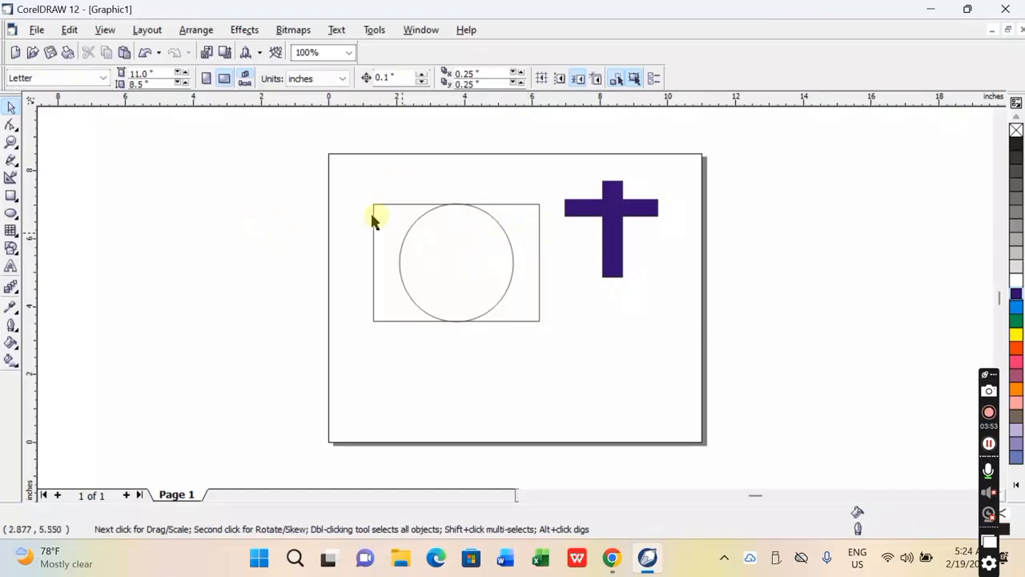
Trim the rectangle with the ellipse and pull the ellipse out toward the page's left edge.
click(292, 201)
drag(237, 169, 571, 383)
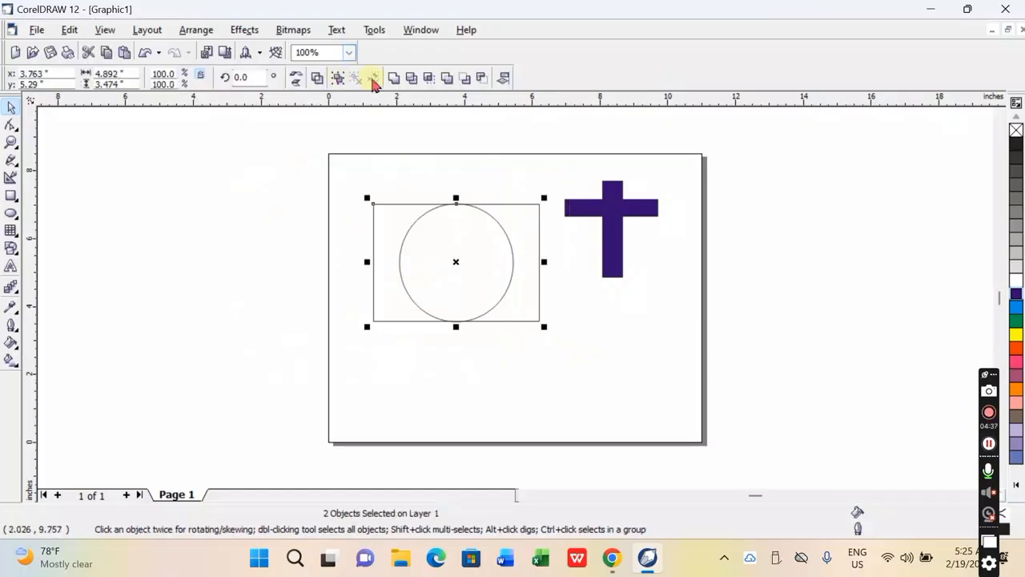
click(415, 80)
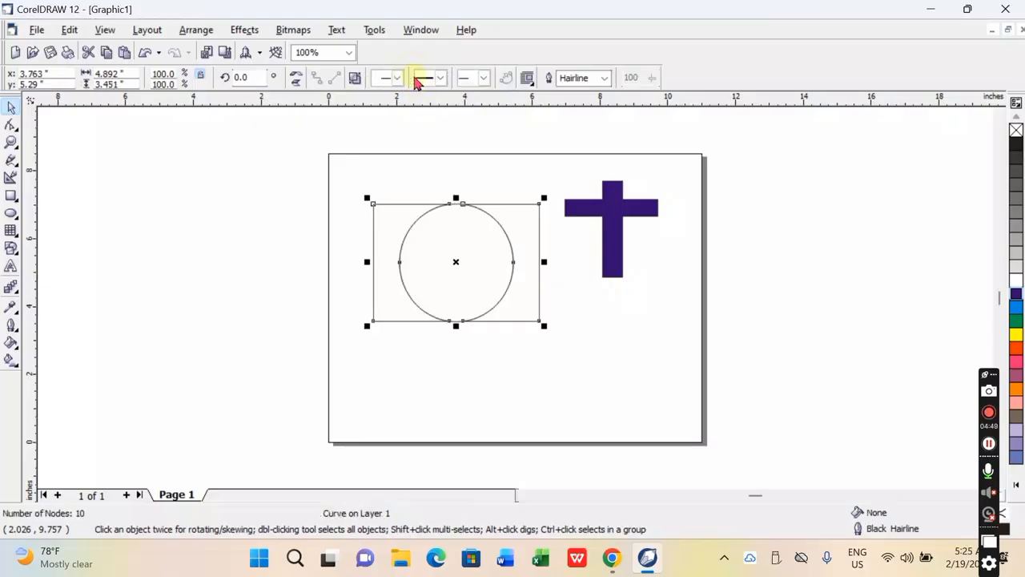
click(350, 297)
drag(444, 288, 269, 278)
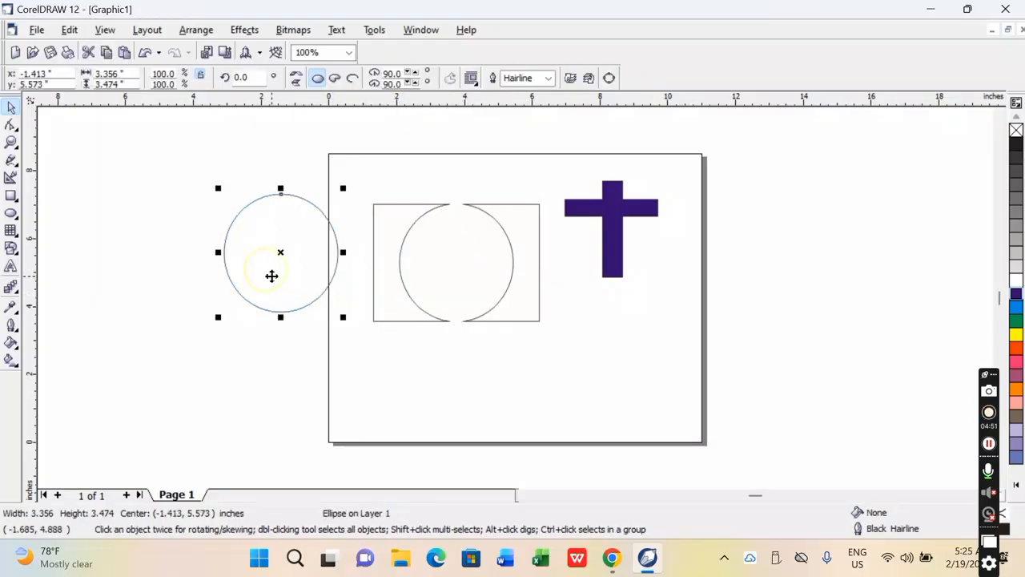
Fill the trimmed rectangle with Cyan and move it down and to the right, below the cross.
click(526, 236)
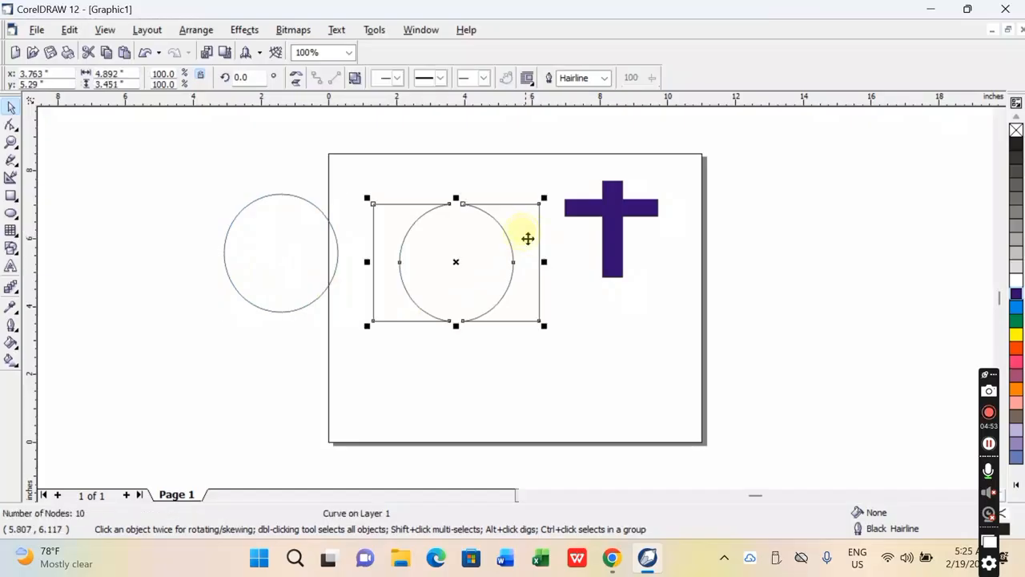
drag(525, 236, 562, 299)
click(1016, 279)
click(1015, 307)
drag(538, 288, 540, 256)
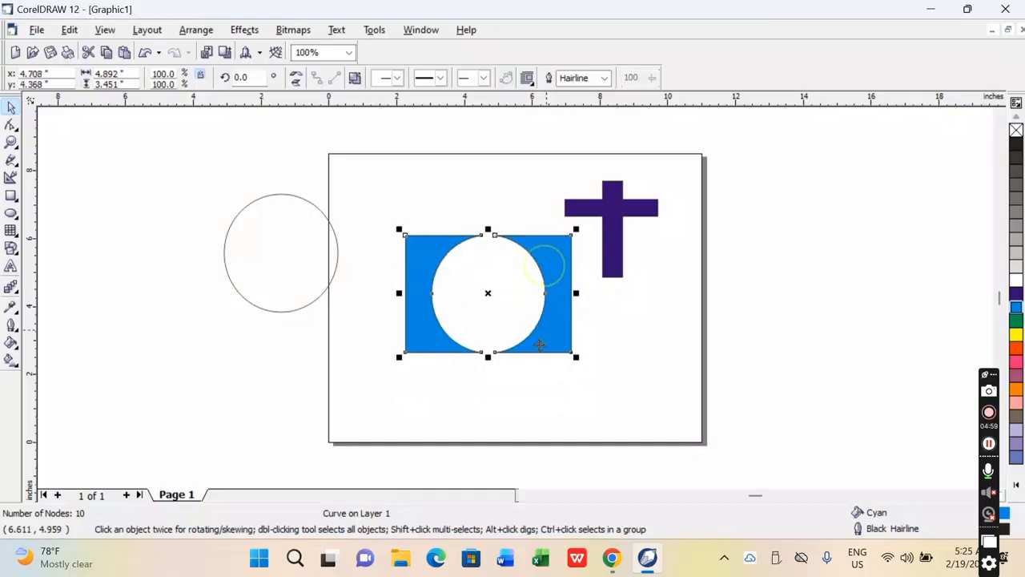
Move the unfilled ellipse farther left, fully off the page.
click(272, 336)
drag(293, 272, 224, 282)
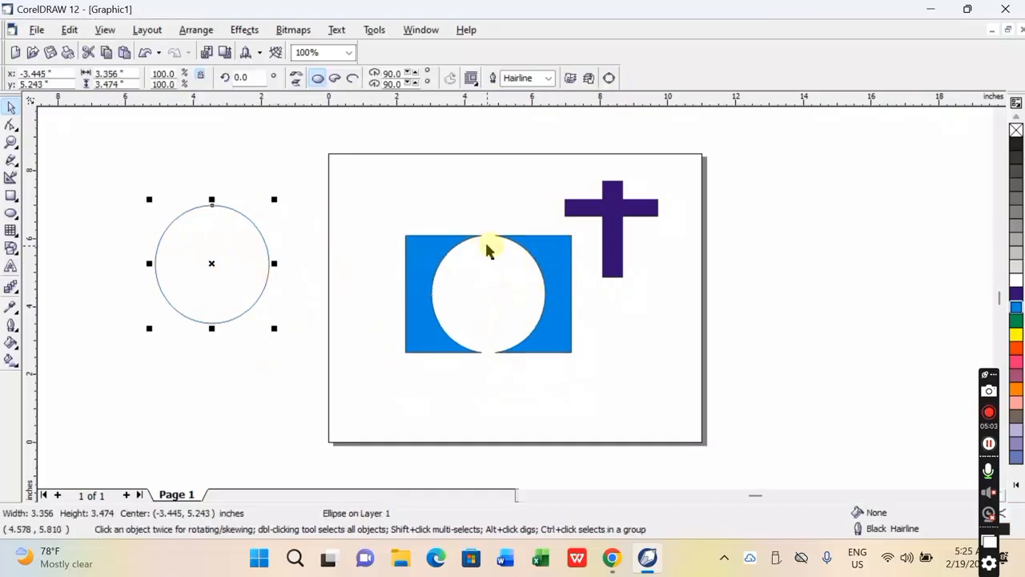
Move the unfilled ellipse so that it overlaps the left side of the cyan cut-out rectangle.
click(430, 244)
drag(245, 256, 415, 290)
drag(224, 203, 597, 404)
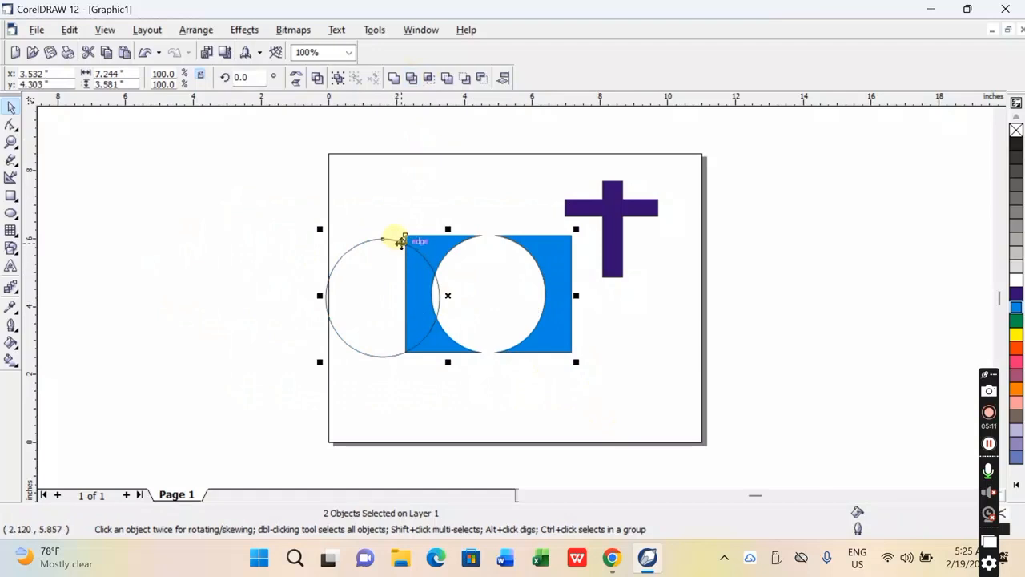
click(205, 271)
mouse_move(361, 298)
mouse_down()
mouse_move(300, 297)
mouse_move(344, 302)
mouse_up()
Trim the cyan shape with the overlapping ellipse and pull the ellipse away to the left.
drag(221, 189, 588, 392)
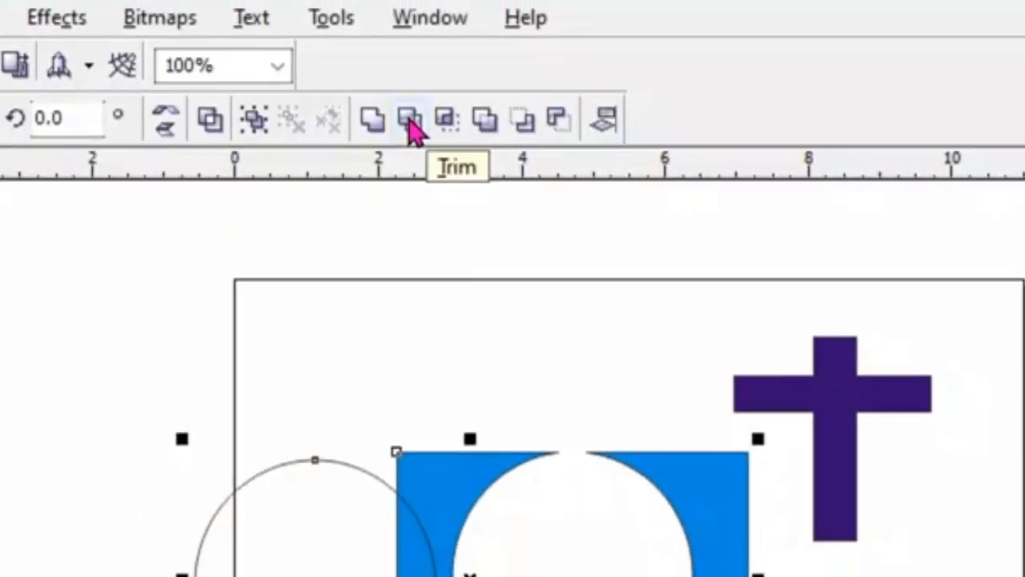
click(410, 131)
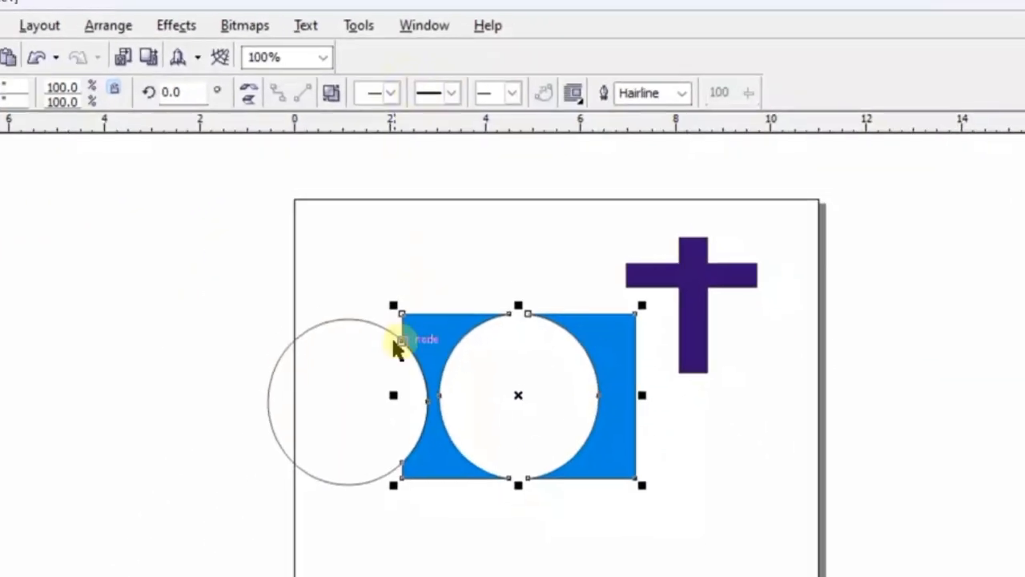
drag(330, 560, 153, 505)
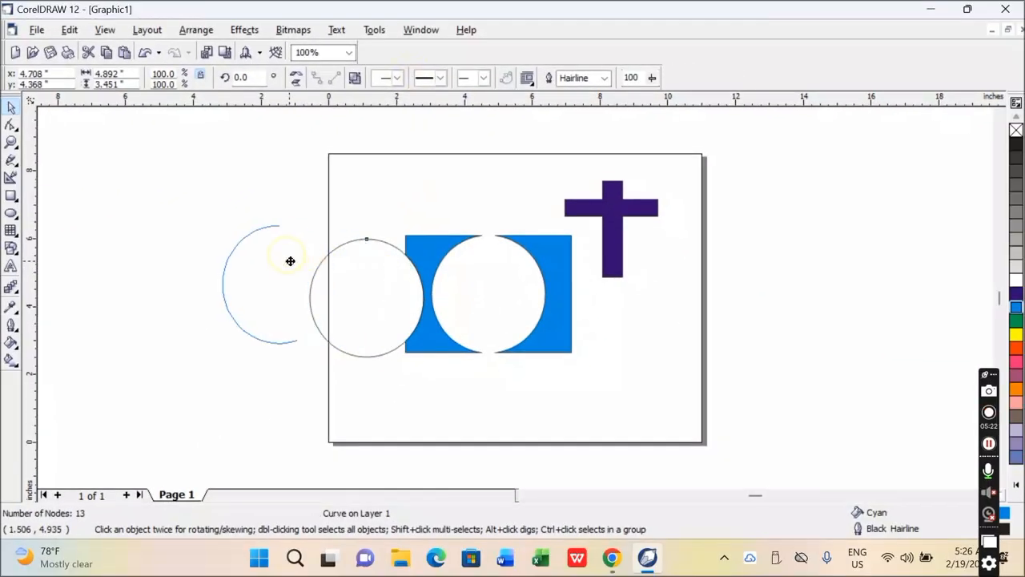
drag(290, 260, 290, 261)
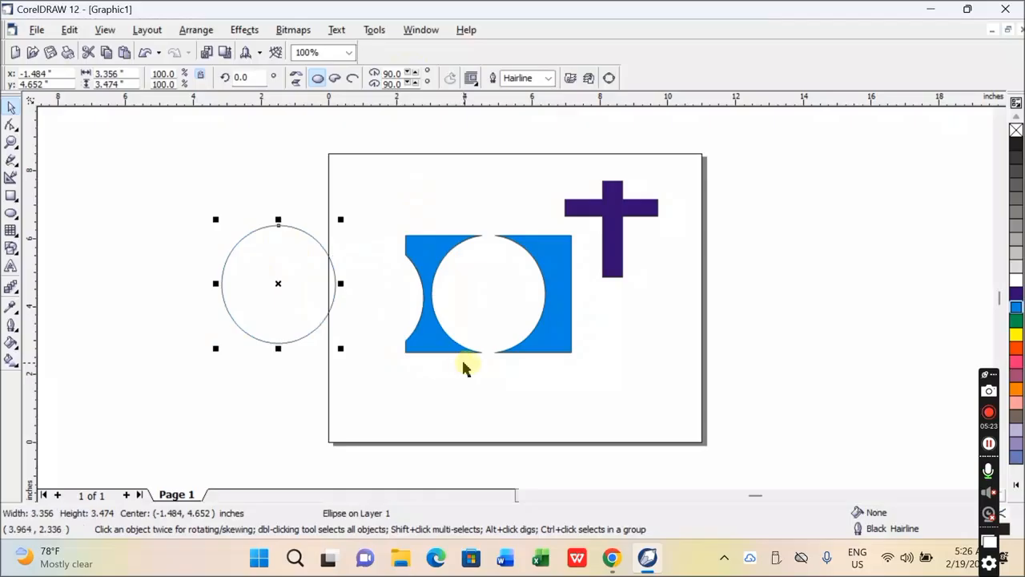
Move the trimmed cyan shape to the right side of the page, overlapping the foot of the cross.
drag(561, 275, 535, 261)
click(729, 359)
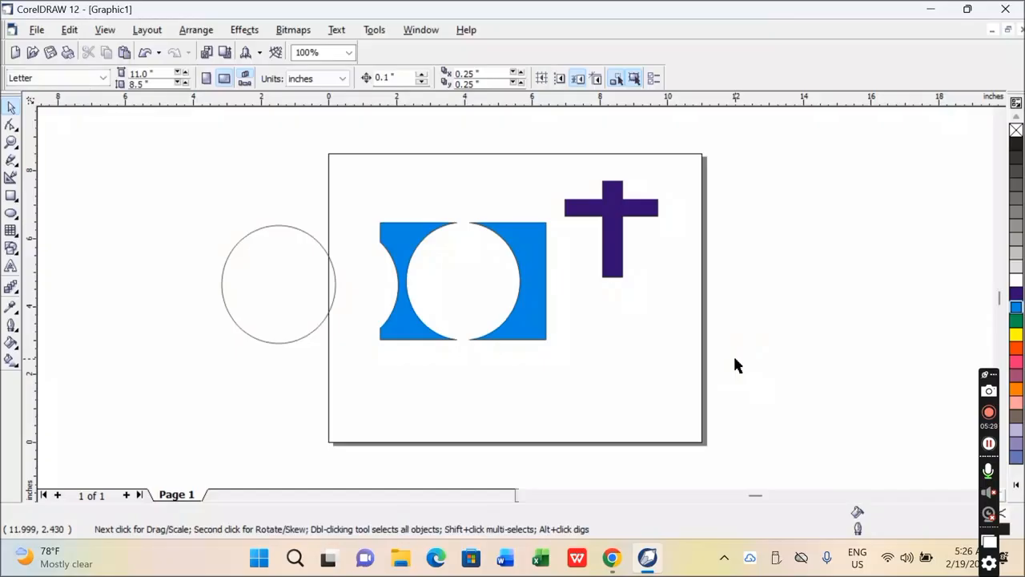
click(382, 250)
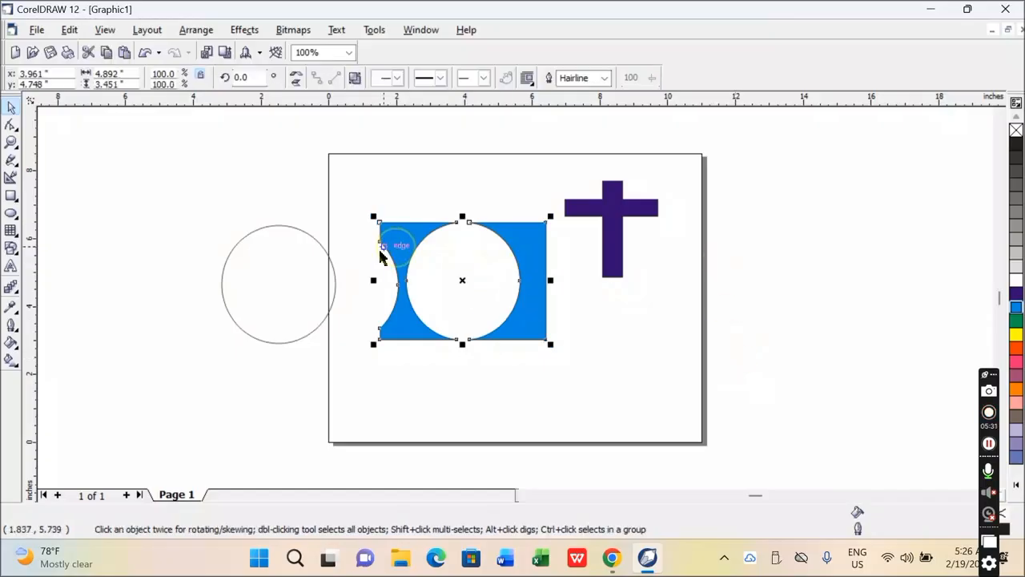
drag(407, 241, 397, 244)
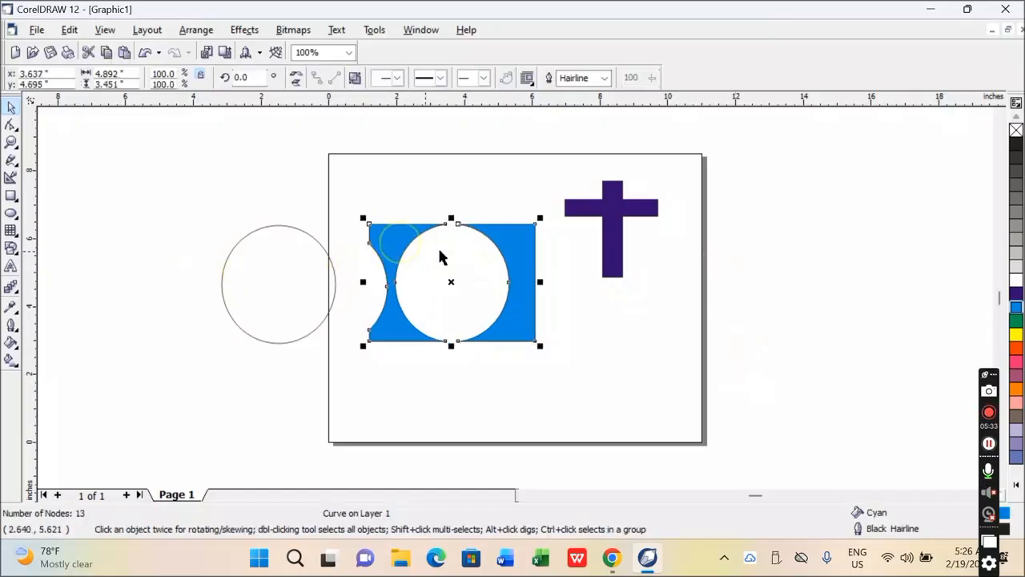
drag(510, 264, 647, 290)
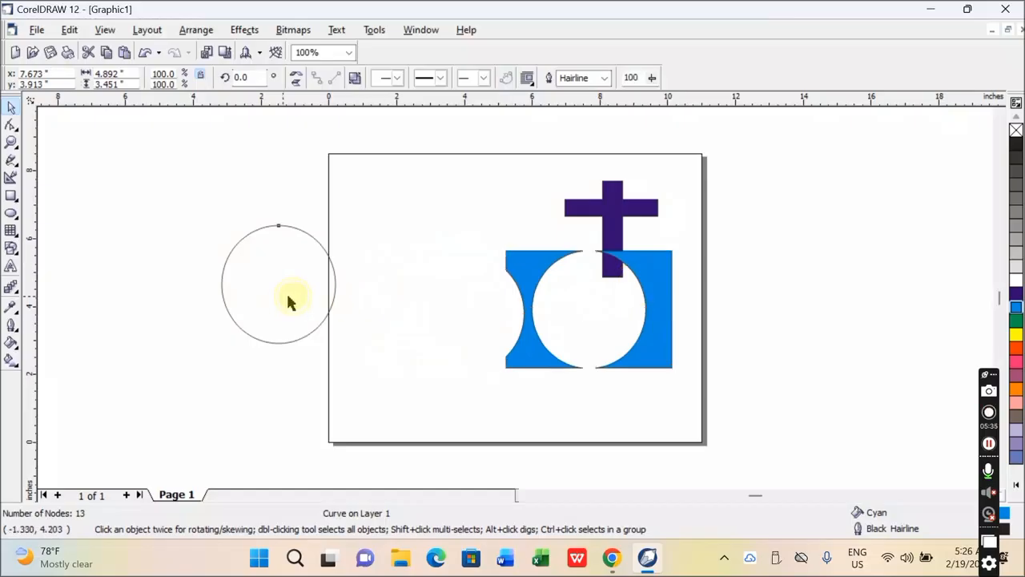
Move the ellipse onto the page's left edge and draw a horizontal rectangle about 6.43 by 1.09 inches across its middle.
drag(290, 301, 354, 292)
click(10, 196)
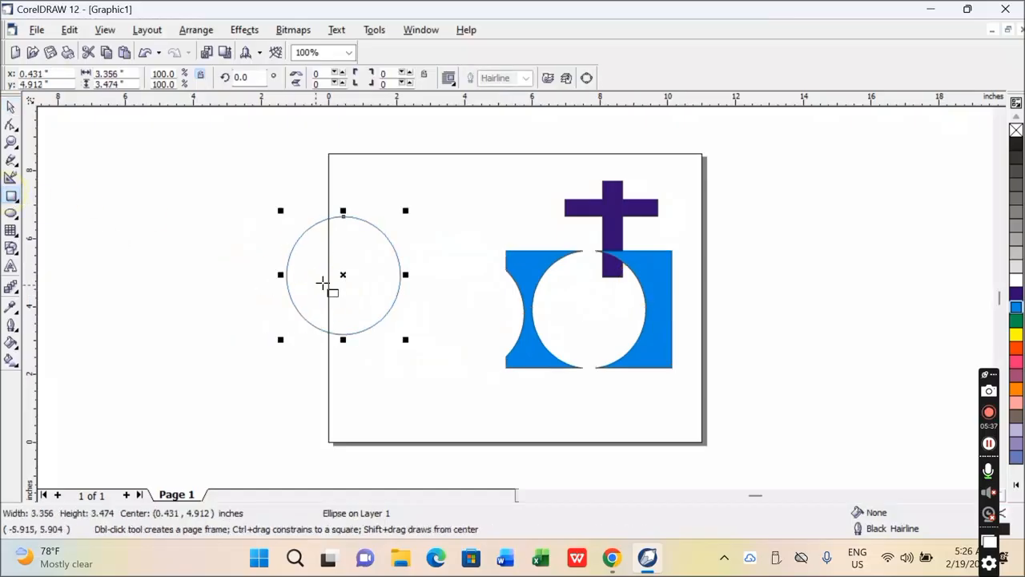
drag(237, 262, 454, 296)
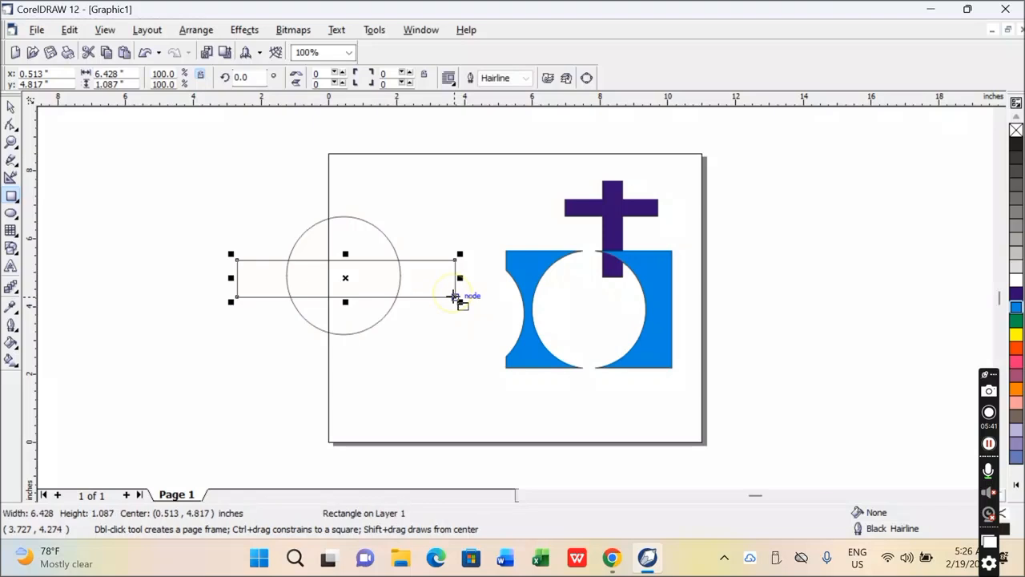
click(11, 107)
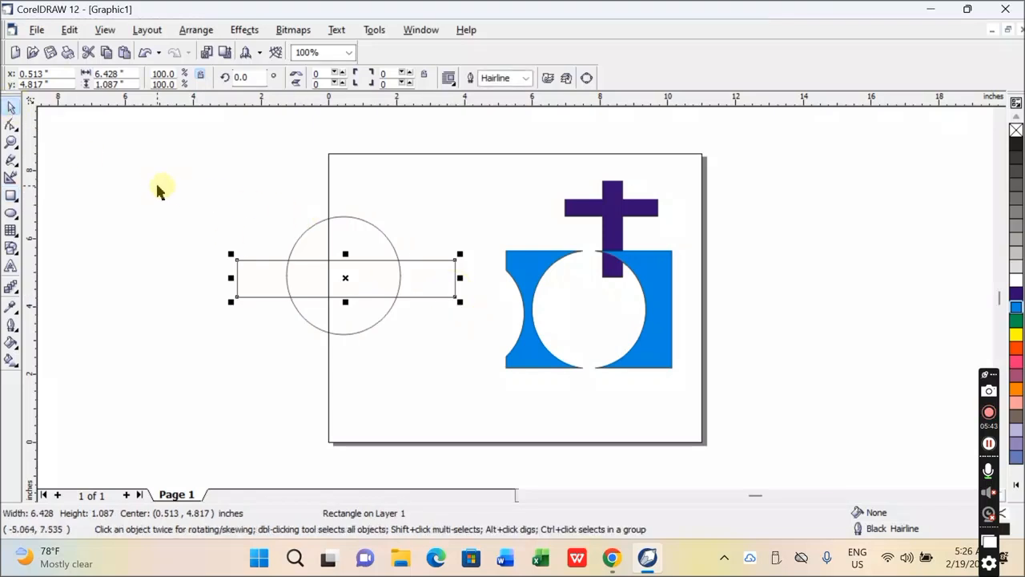
Intersect the ellipse with the horizontal rectangle.
drag(147, 187, 490, 362)
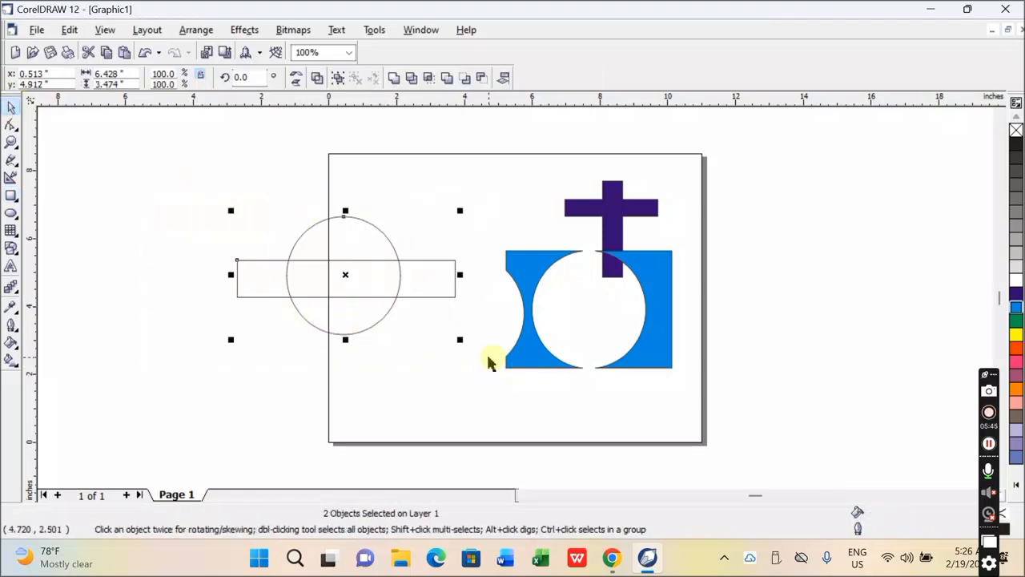
click(430, 80)
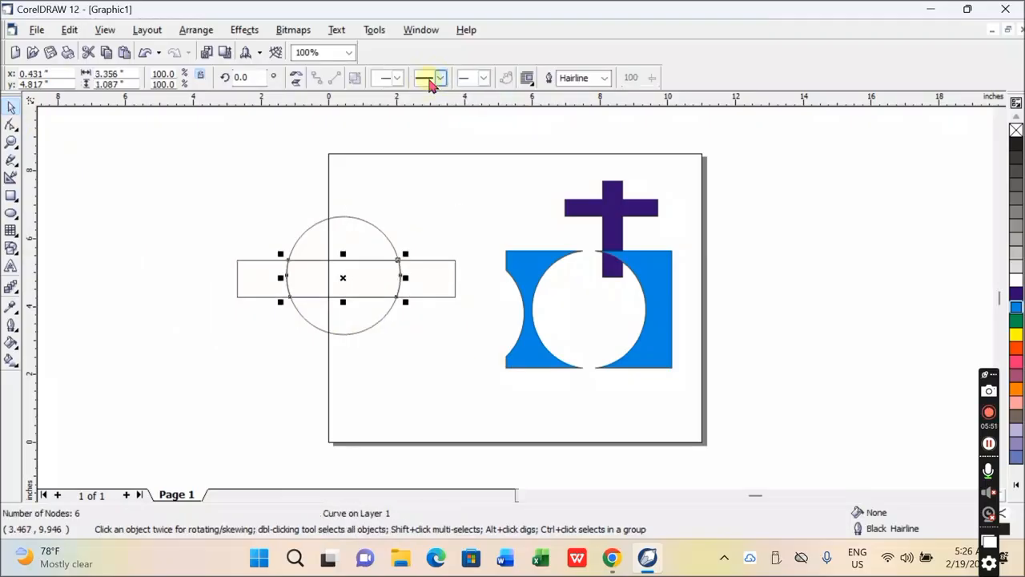
Pull the ellipse and the rectangle away from the intersection piece and move the cyan shape below the cross.
click(238, 202)
drag(343, 217, 422, 367)
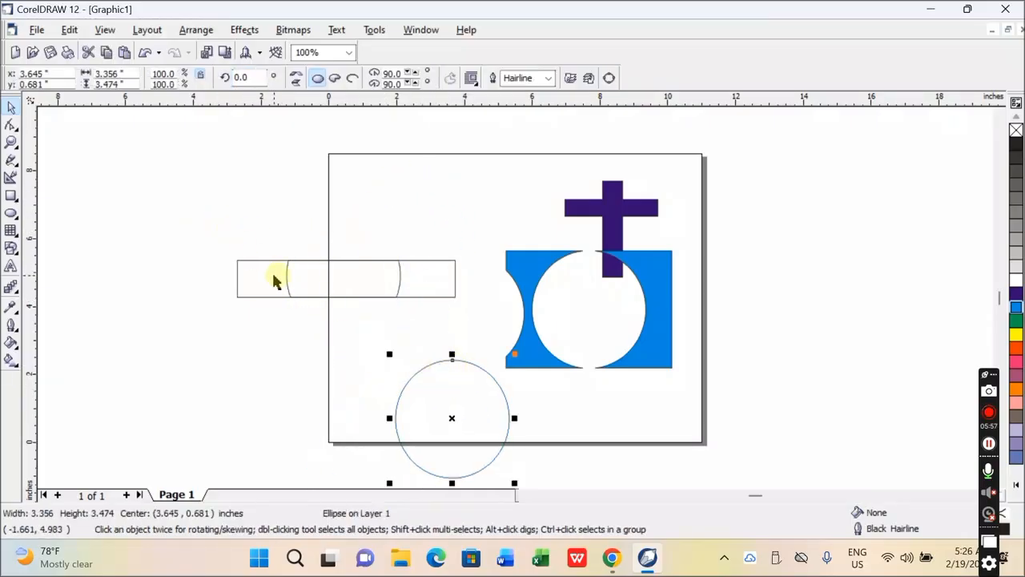
drag(272, 277, 287, 230)
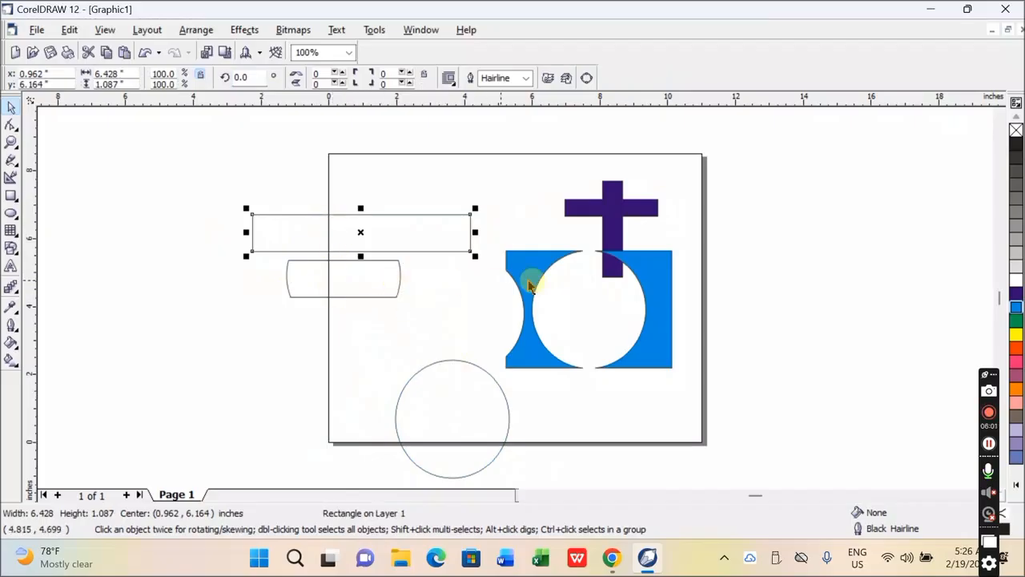
drag(649, 270, 664, 297)
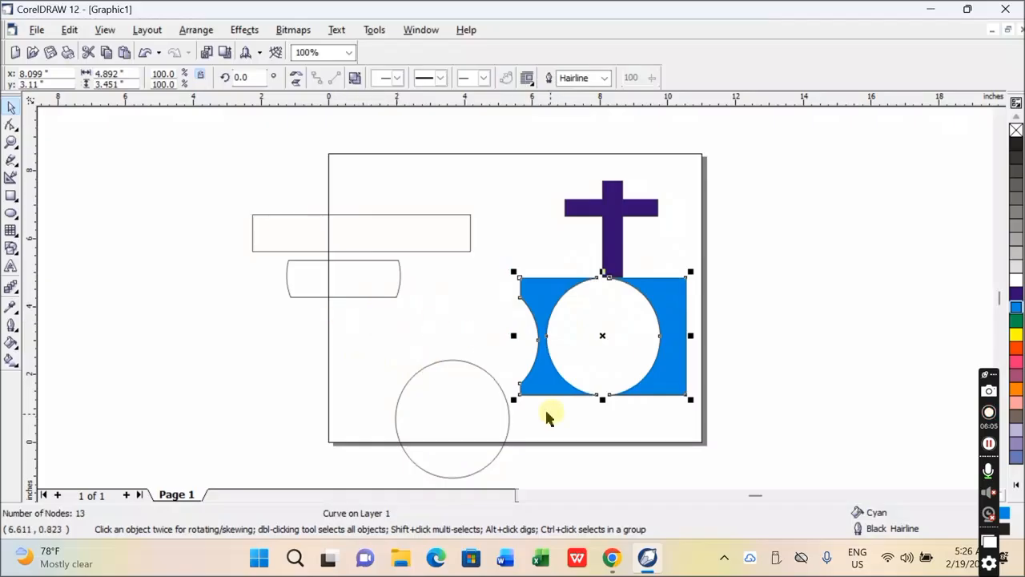
drag(437, 403, 370, 359)
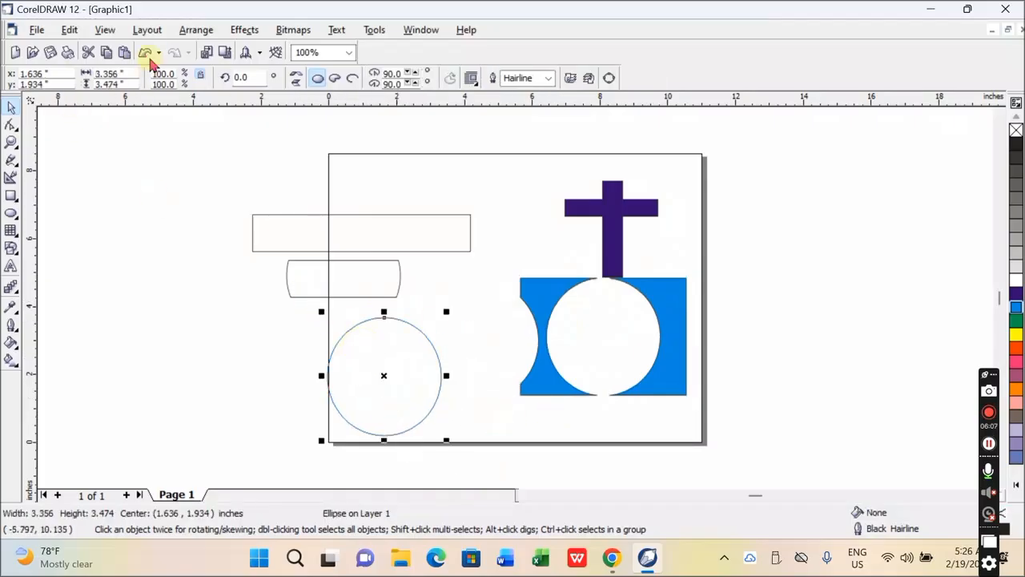
Undo the recent moves of the ellipse, the cyan shape and the horizontal rectangle.
click(145, 53)
click(144, 53)
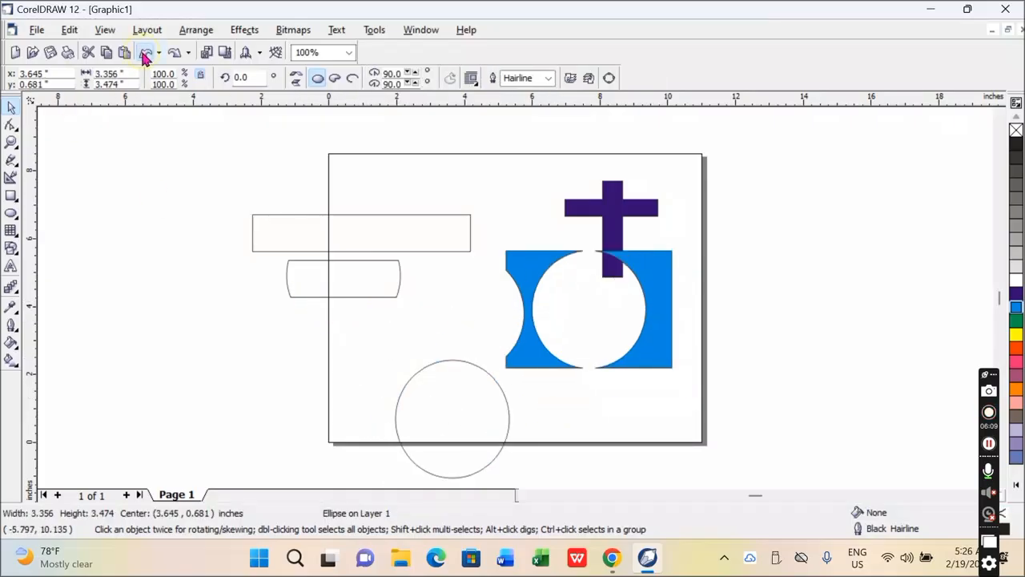
click(144, 53)
click(145, 53)
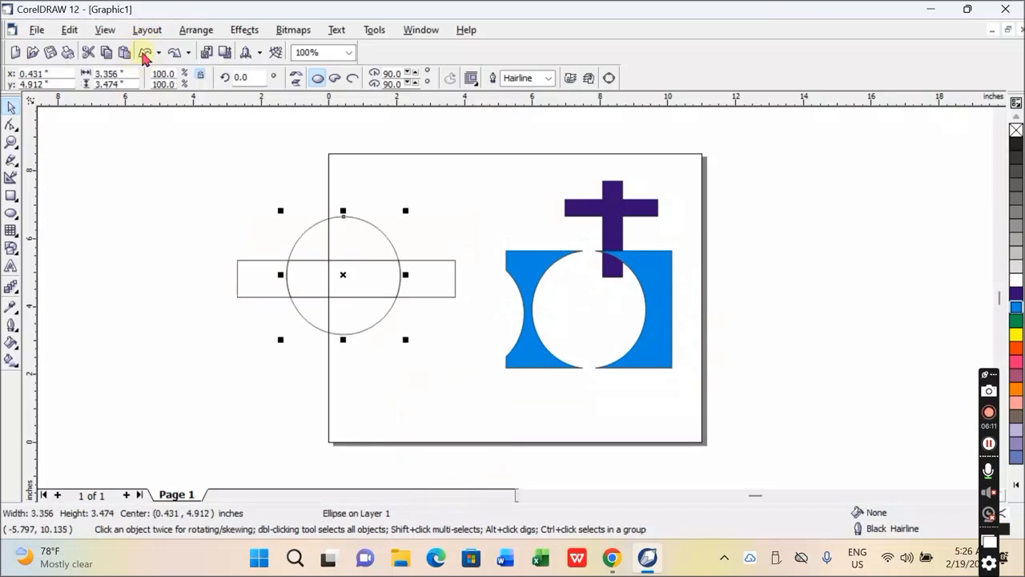
Separate the overlapping shapes: move the ellipse down, the horizontal rectangle up, and the intersection piece left off the page.
click(169, 229)
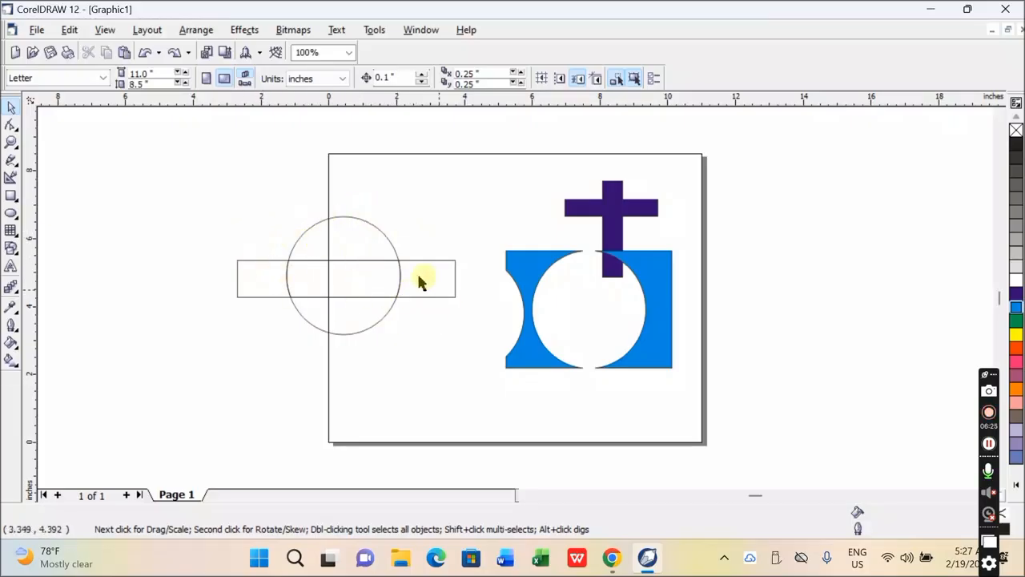
click(343, 229)
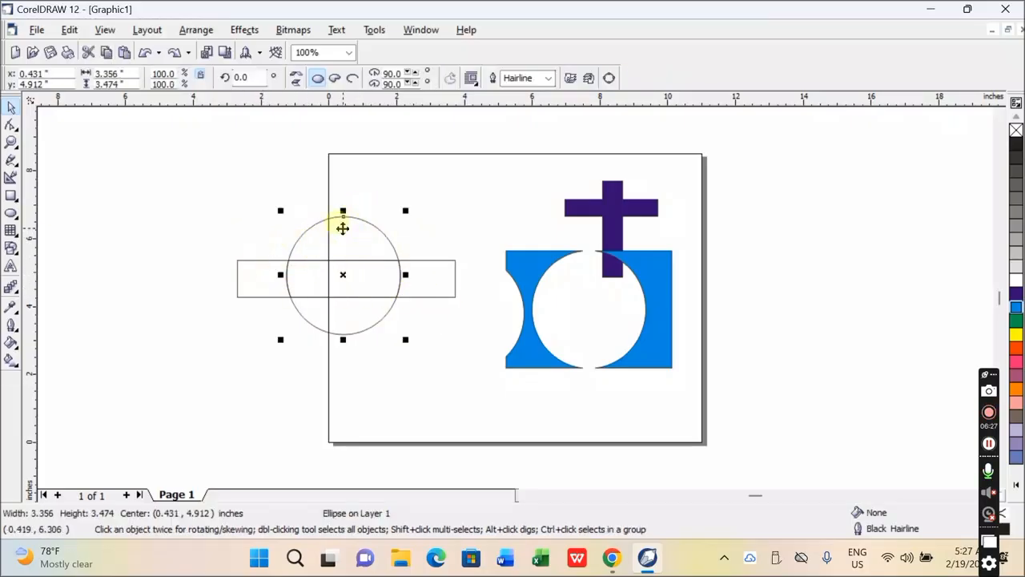
click(253, 297)
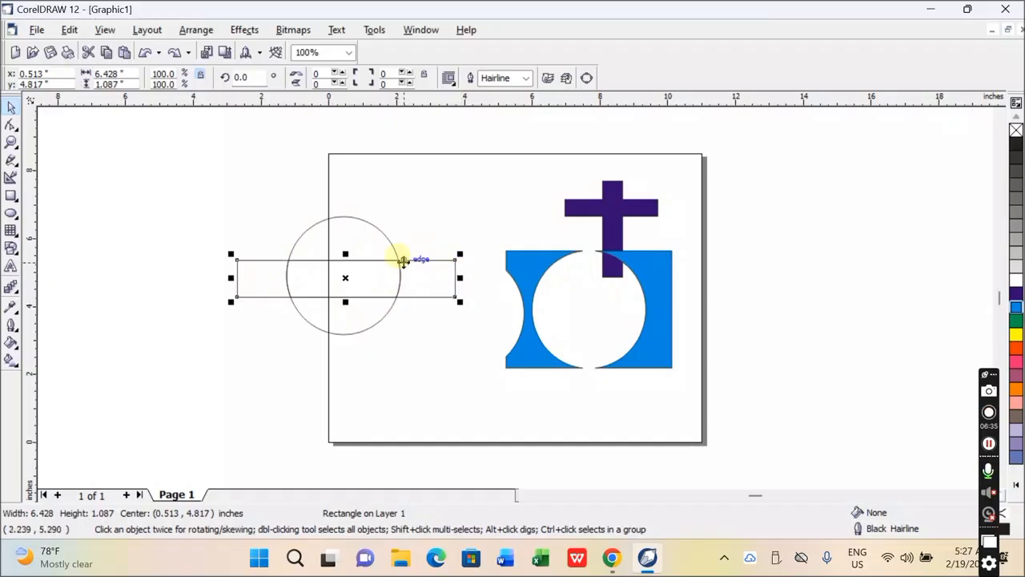
click(367, 243)
drag(344, 235, 431, 346)
click(335, 280)
drag(358, 279, 332, 216)
click(361, 276)
drag(361, 276, 254, 303)
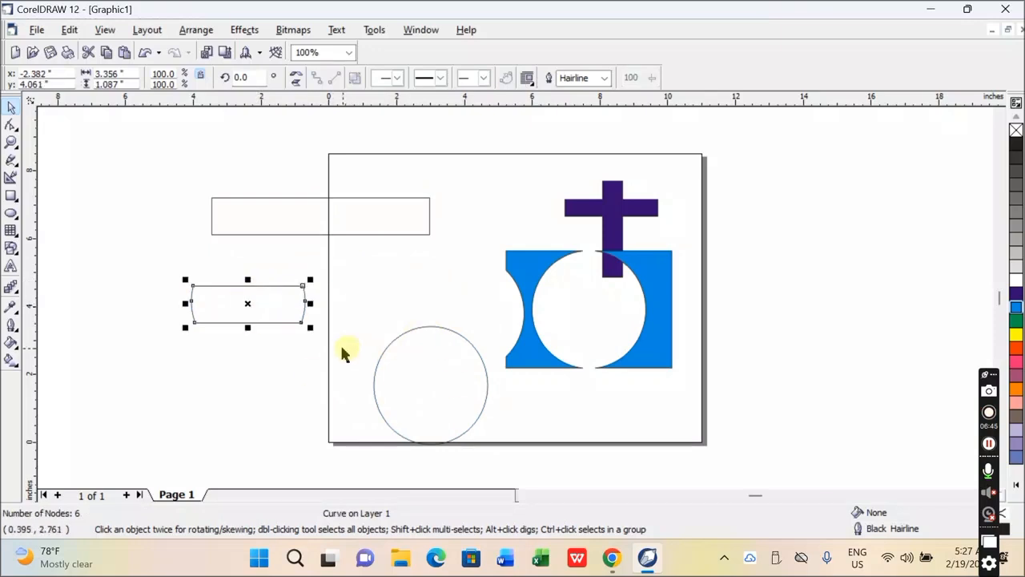
Move the ellipse up to just below the horizontal rectangle and delete the intersection piece.
drag(401, 370, 384, 342)
click(248, 303)
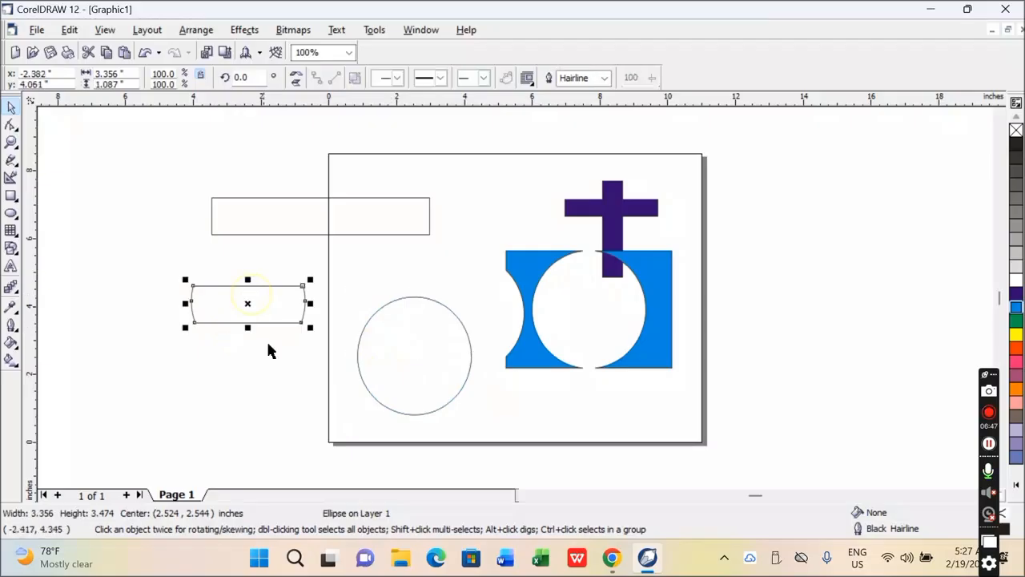
drag(393, 300, 355, 259)
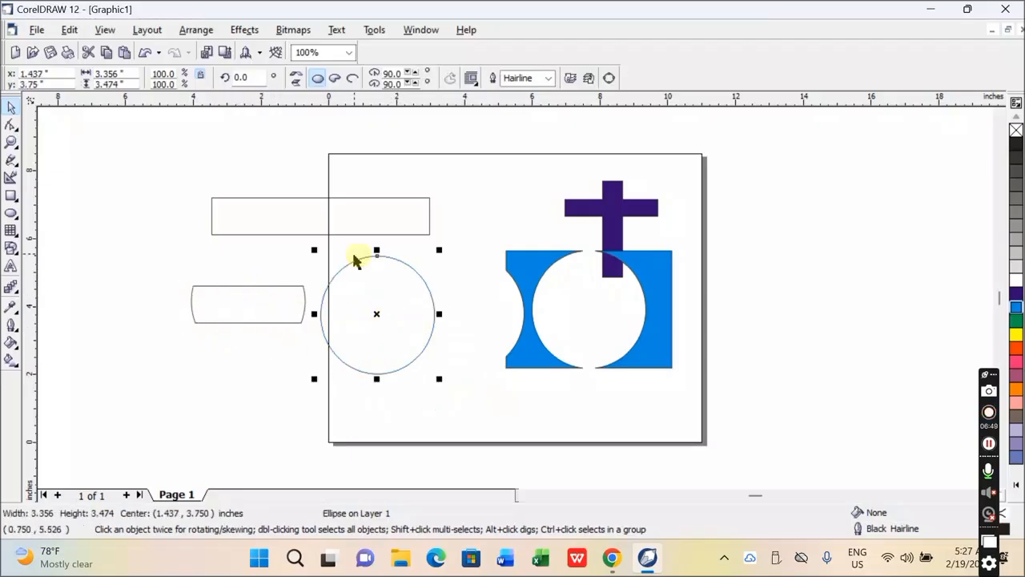
click(251, 295)
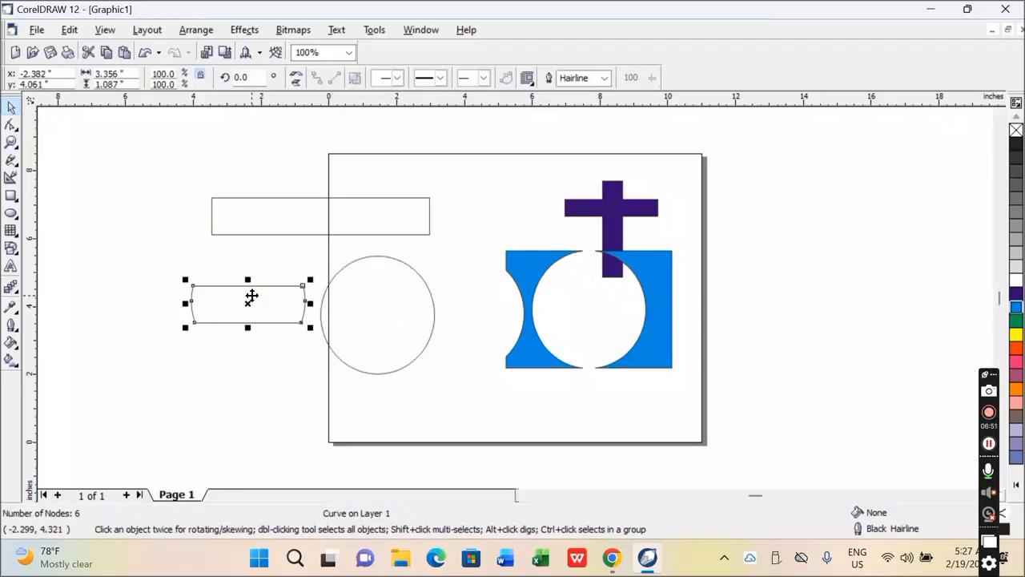
key(Delete)
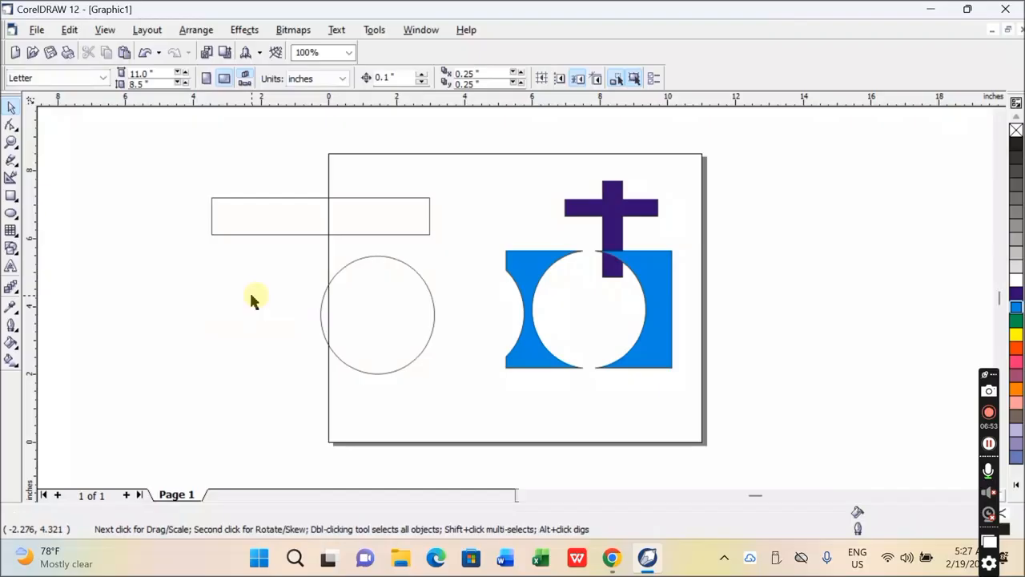
Place the horizontal rectangle across the ellipse's middle and apply Simplify to both shapes.
click(385, 201)
drag(379, 220, 442, 324)
drag(186, 235, 496, 386)
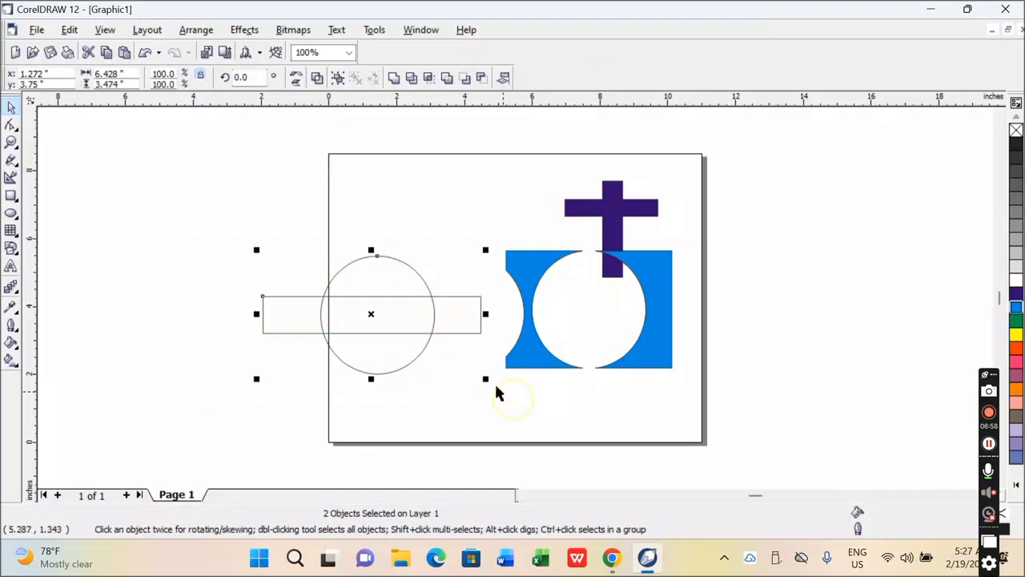
click(448, 79)
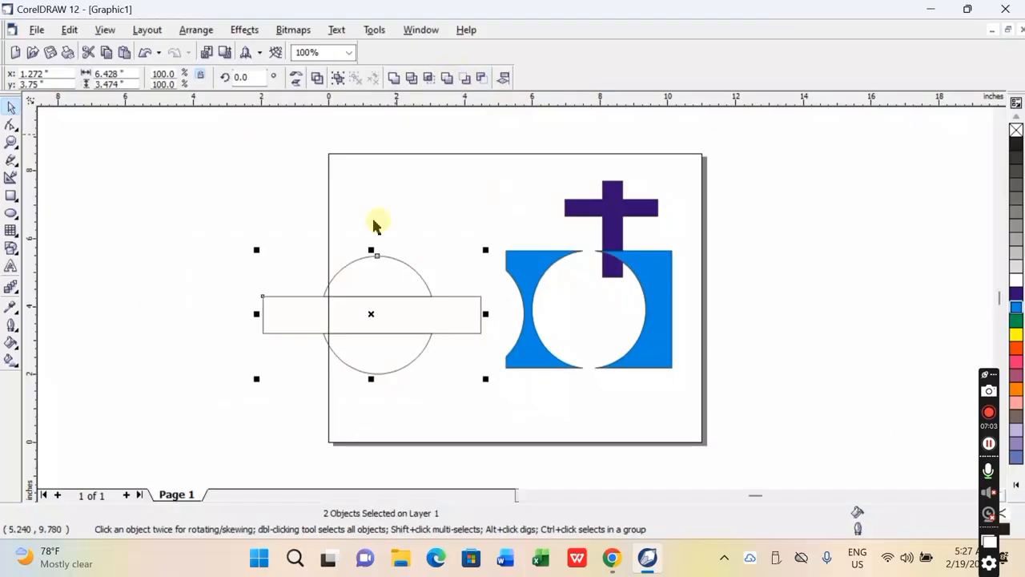
Pull the rectangle off the split ellipse to the page's upper-left corner and shift the split ellipse slightly up and left.
click(147, 268)
drag(283, 310, 304, 197)
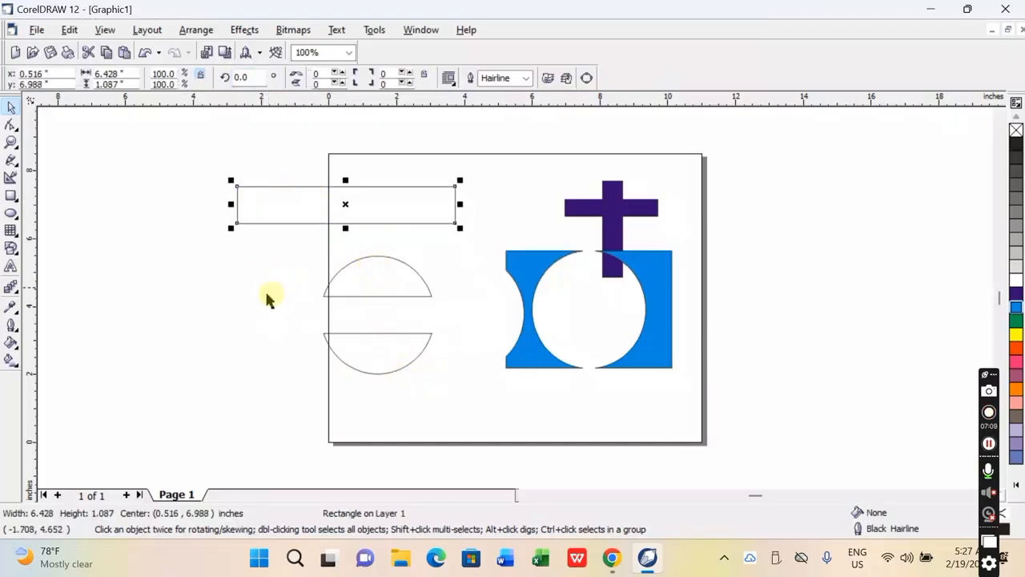
click(381, 371)
drag(373, 355, 342, 366)
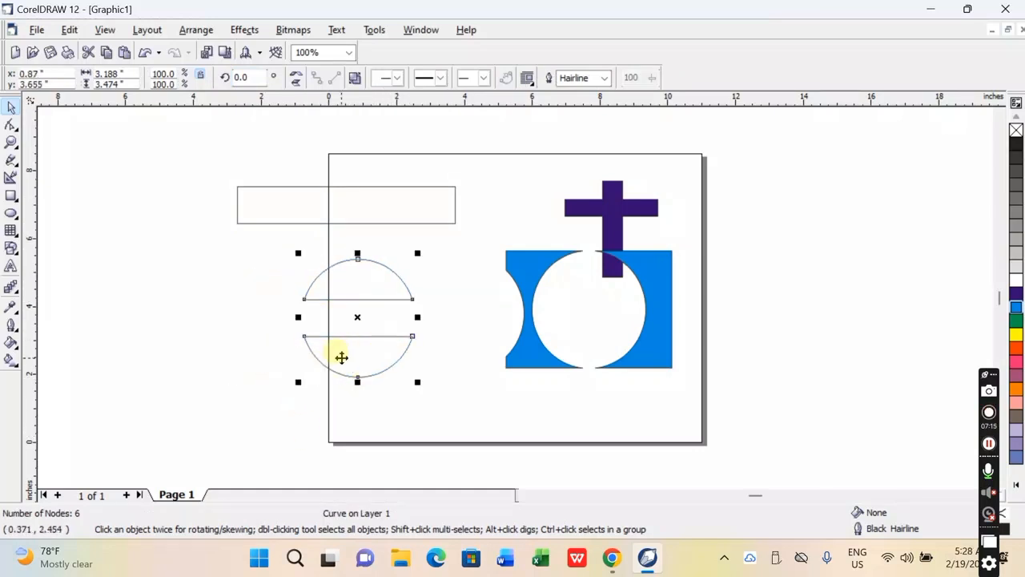
click(245, 310)
drag(328, 298, 323, 272)
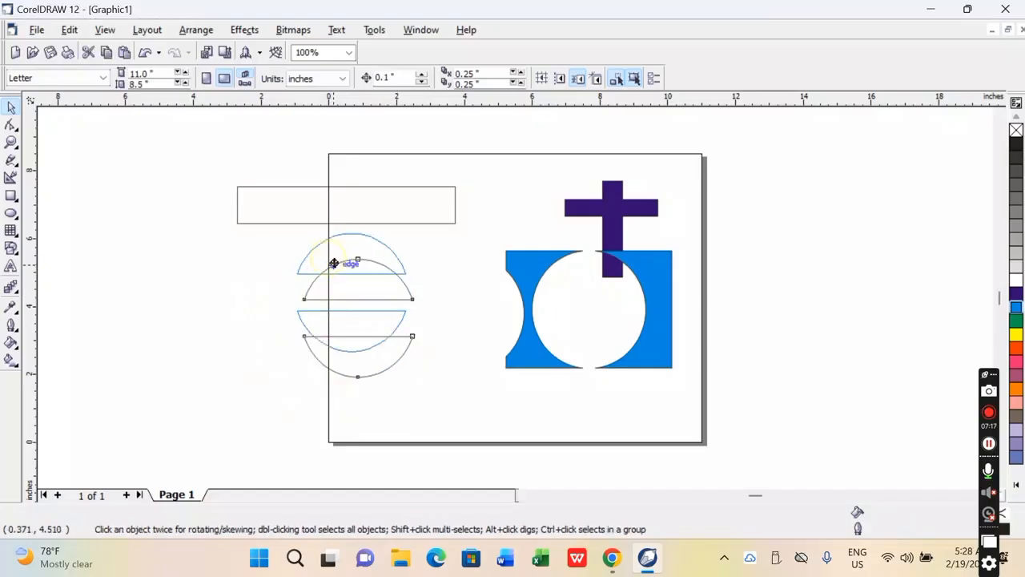
drag(328, 200, 290, 217)
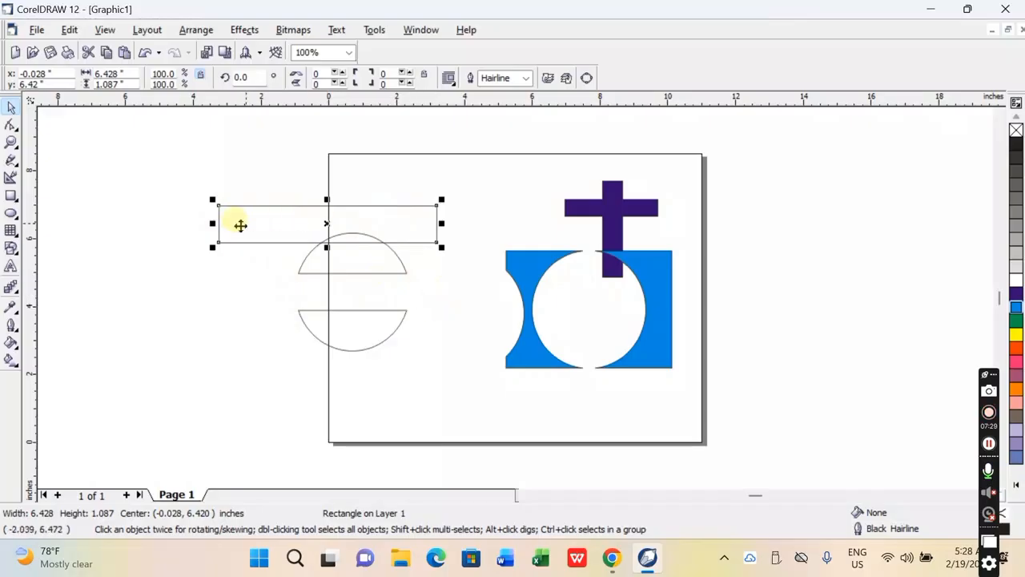
drag(246, 229, 231, 181)
Fill the split ellipse with green and the horizontal rectangle with magenta.
click(358, 253)
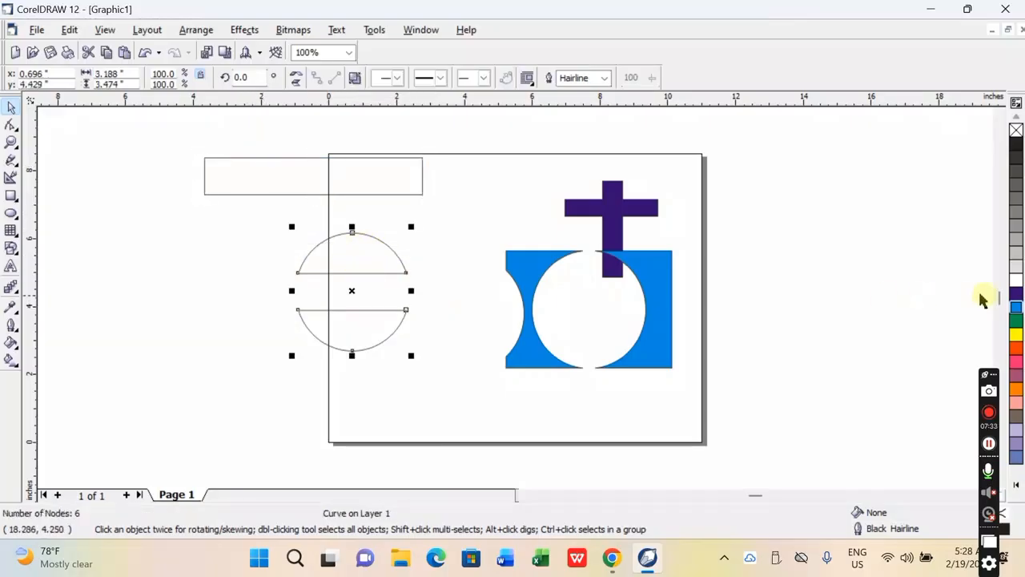
click(1015, 320)
click(298, 158)
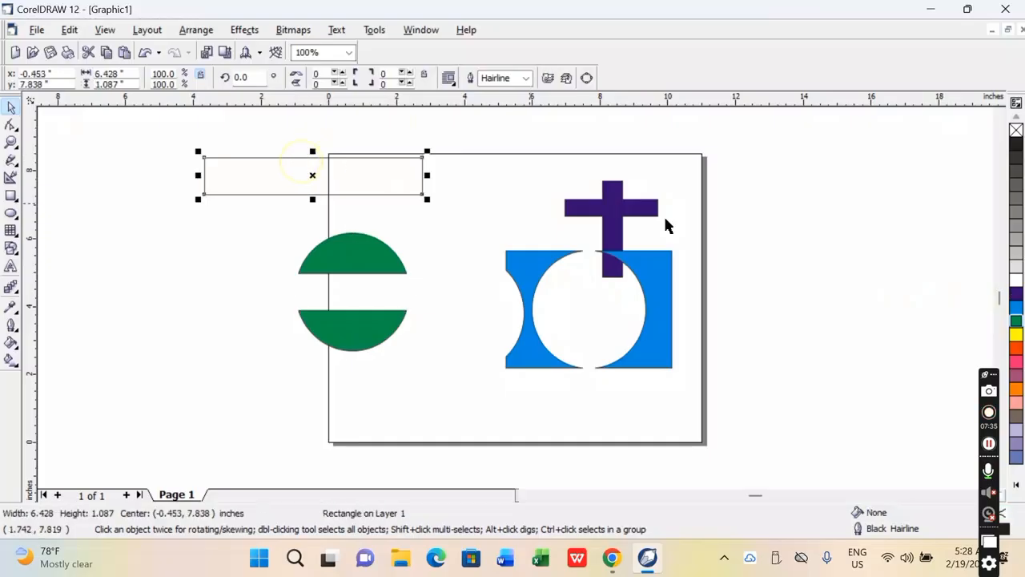
click(1016, 361)
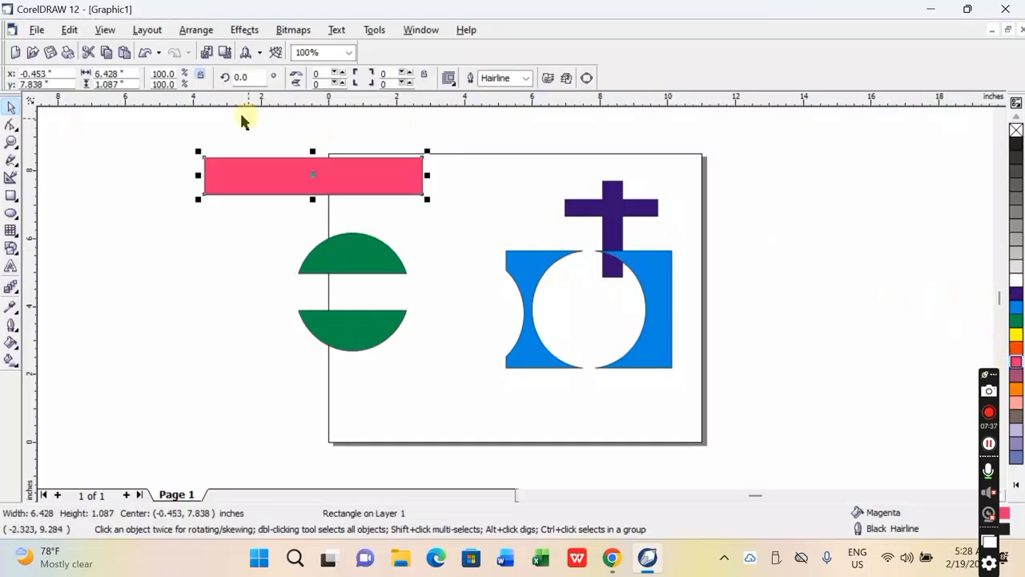
Move the magenta rectangle down over the split ellipse's top and shift the green ellipse to just below it.
drag(232, 163, 282, 226)
click(381, 323)
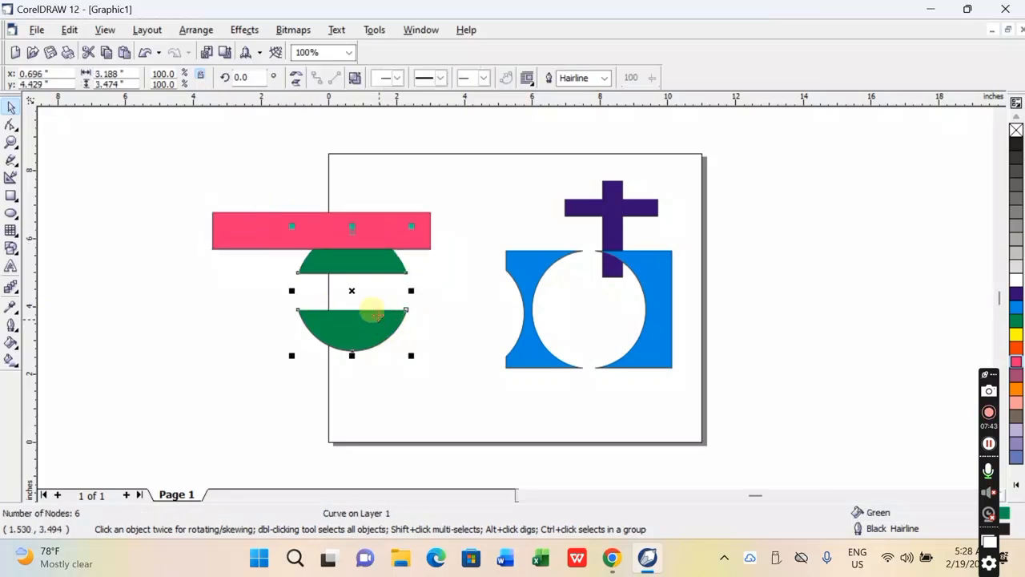
drag(362, 262, 343, 277)
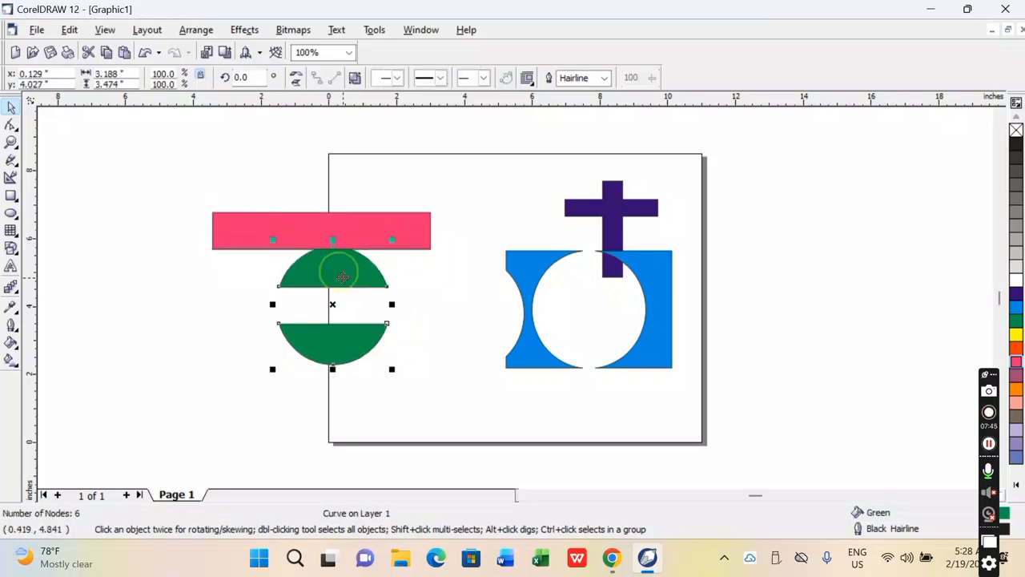
click(226, 221)
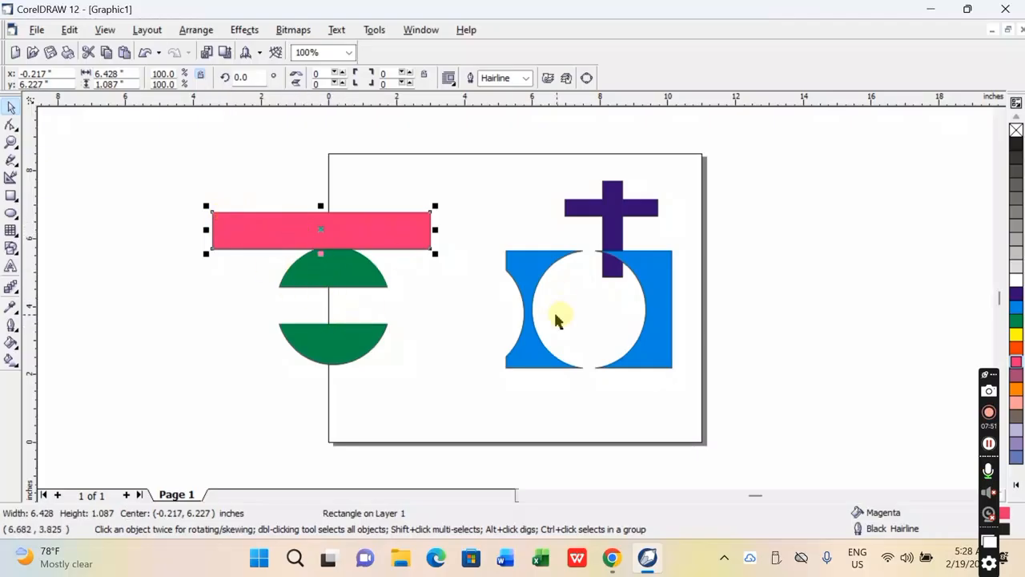
click(527, 339)
click(351, 267)
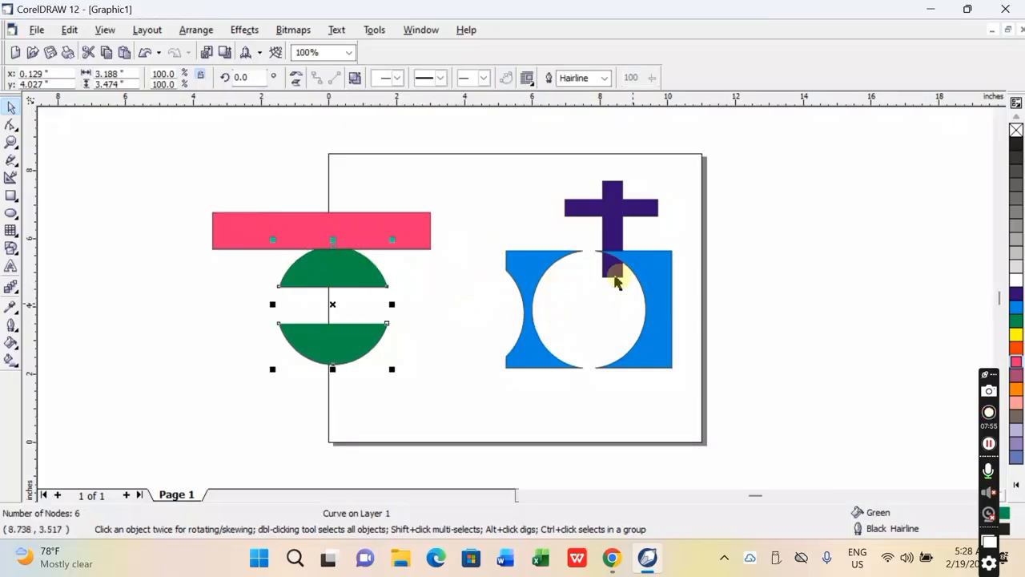
drag(346, 268, 370, 270)
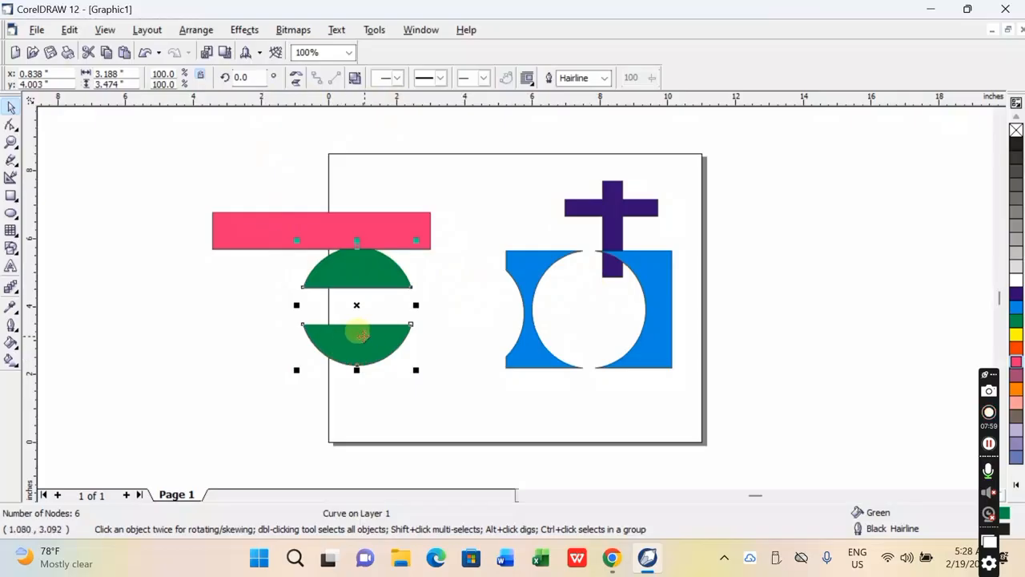
Move the green split ellipse to the page's upper middle, beside the purple cross, and lay the magenta rectangle across its upper half.
drag(332, 263, 497, 191)
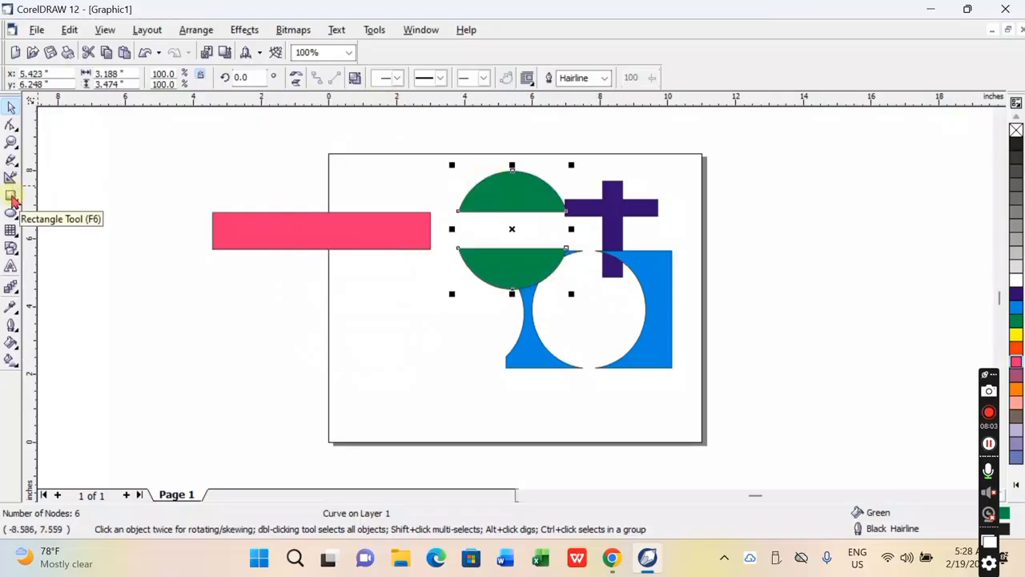
click(306, 245)
drag(297, 229, 463, 213)
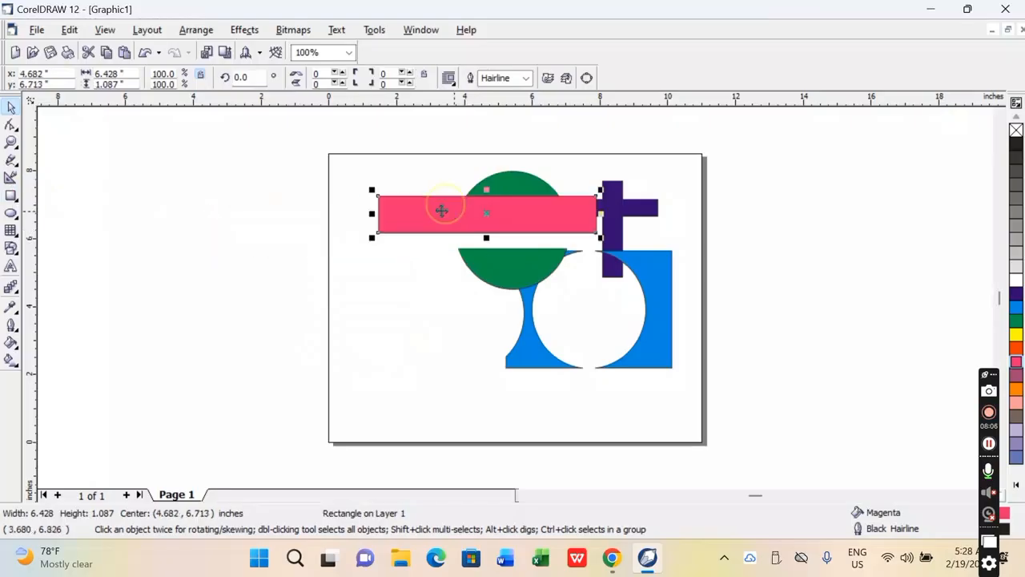
Draw a narrow vertical rectangle about 0.26 × 1.61 in left of the page and a horizontal one about 2.81 × 0.66 in across it.
click(11, 195)
drag(211, 260, 221, 315)
drag(174, 280, 269, 302)
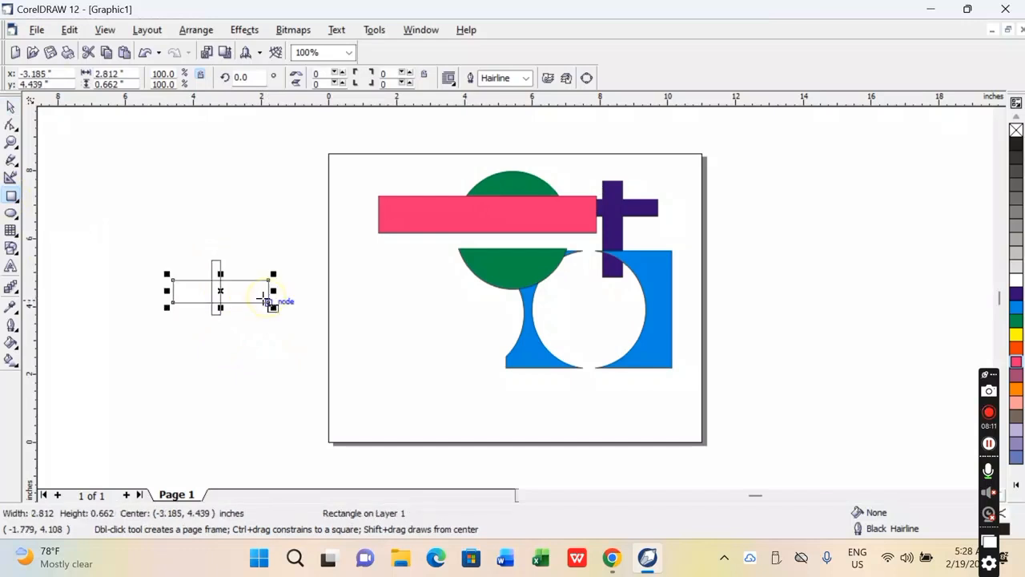
click(12, 110)
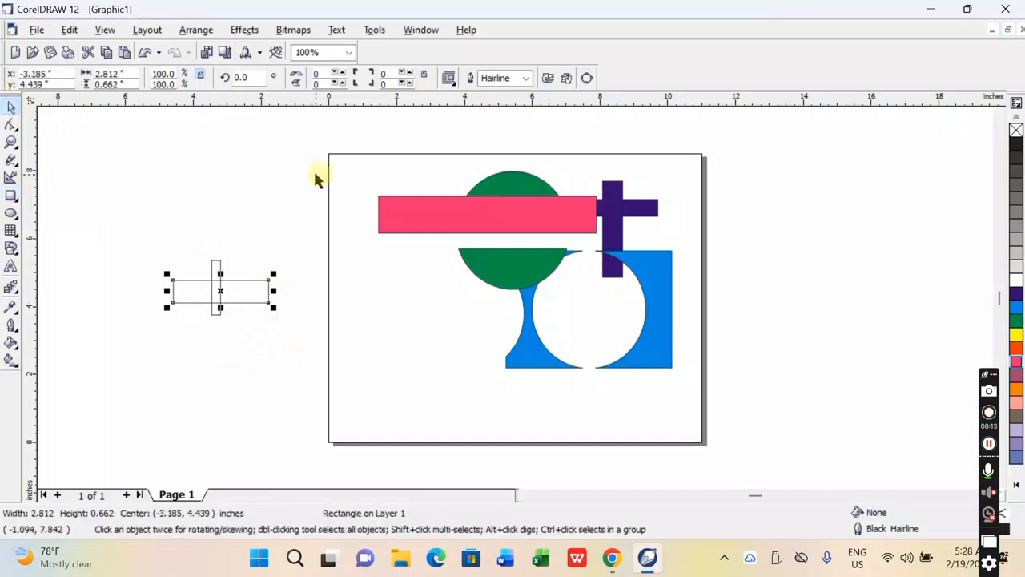
Apply Front Minus Back to the two crossing rectangles and deselect the result.
drag(120, 219, 353, 375)
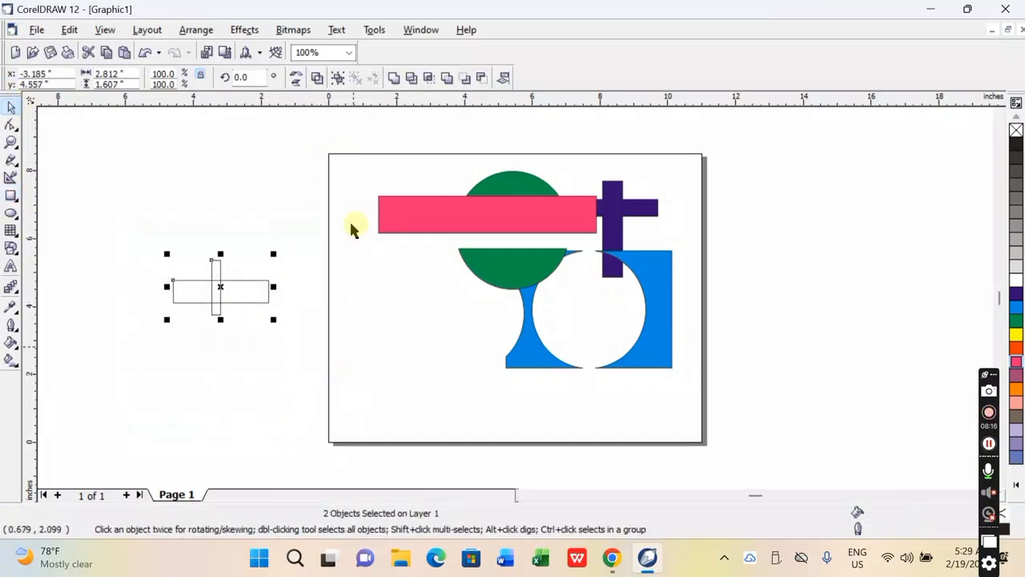
click(465, 78)
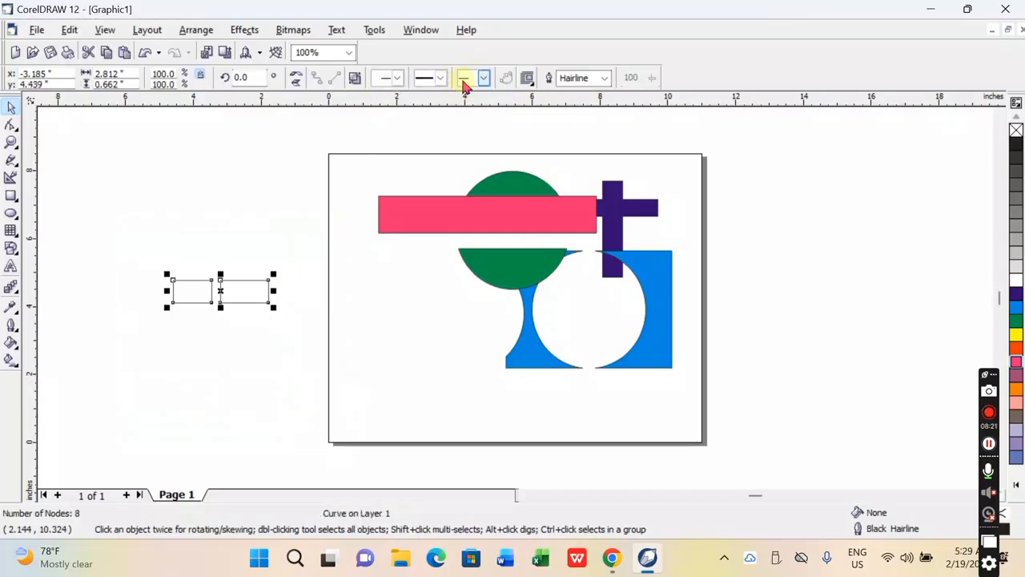
click(258, 340)
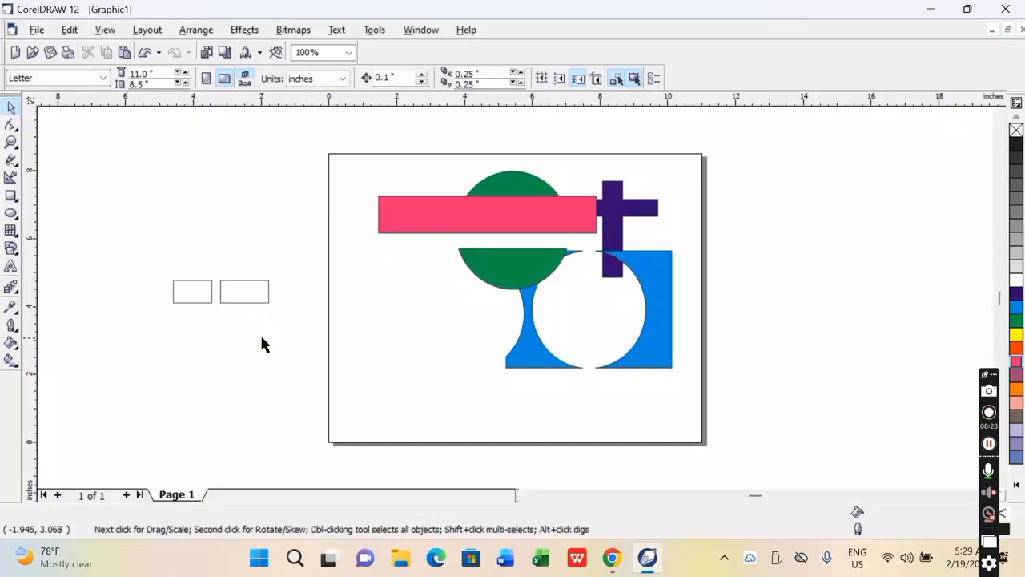
Undo the Front Minus Back cut to review the two original rectangles and redo it.
click(143, 55)
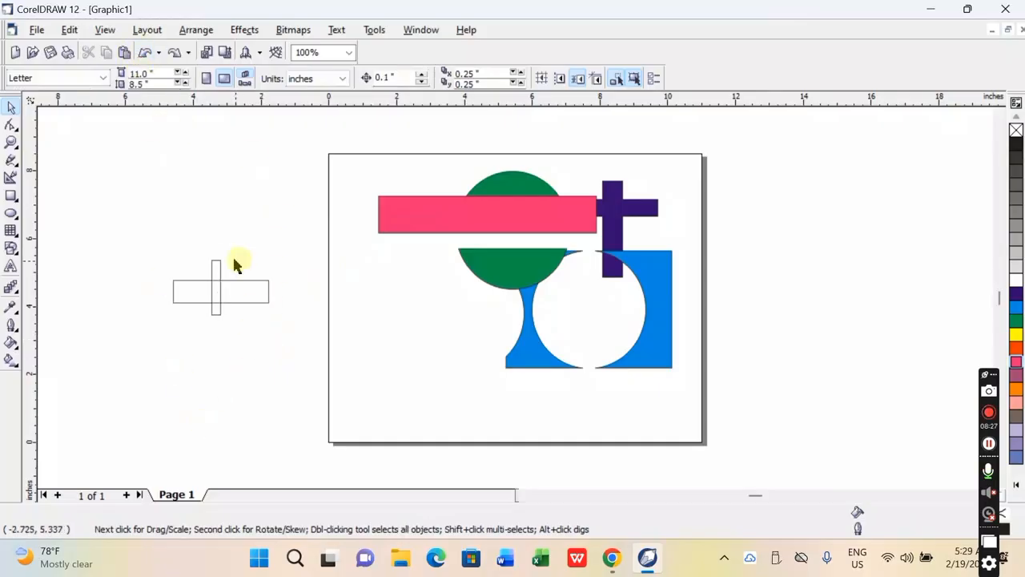
drag(195, 240, 217, 286)
drag(236, 330, 237, 335)
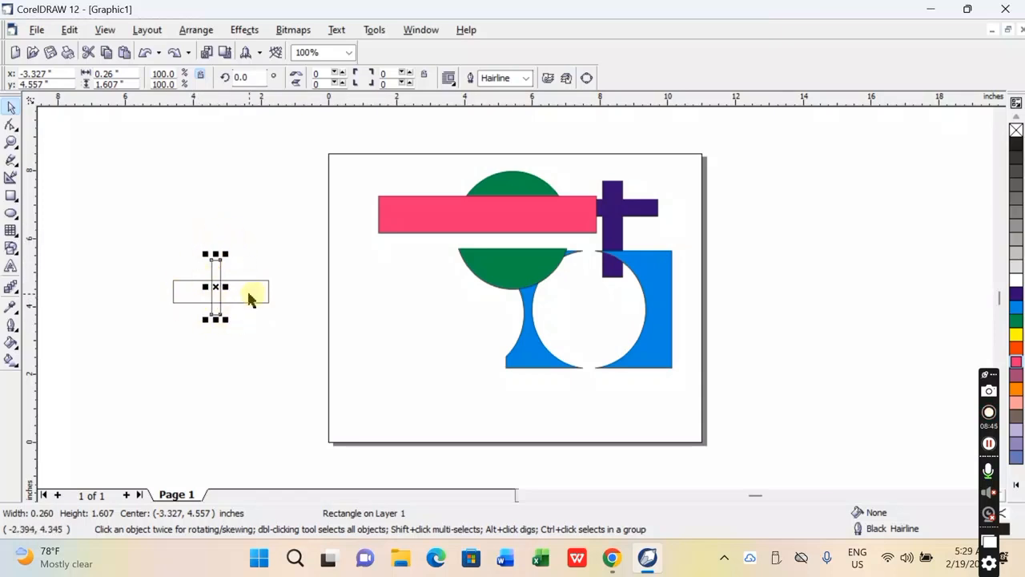
click(138, 243)
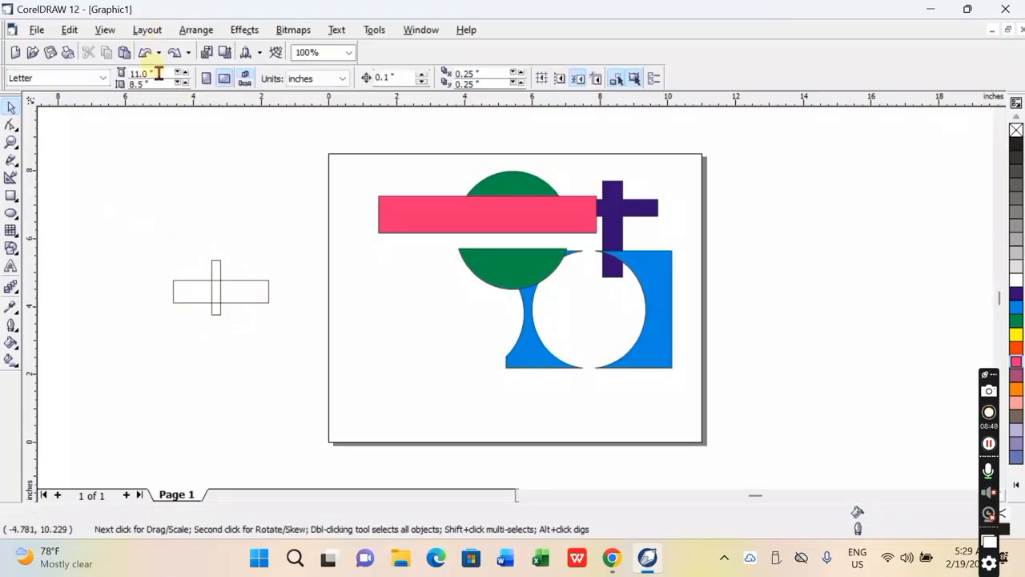
click(175, 53)
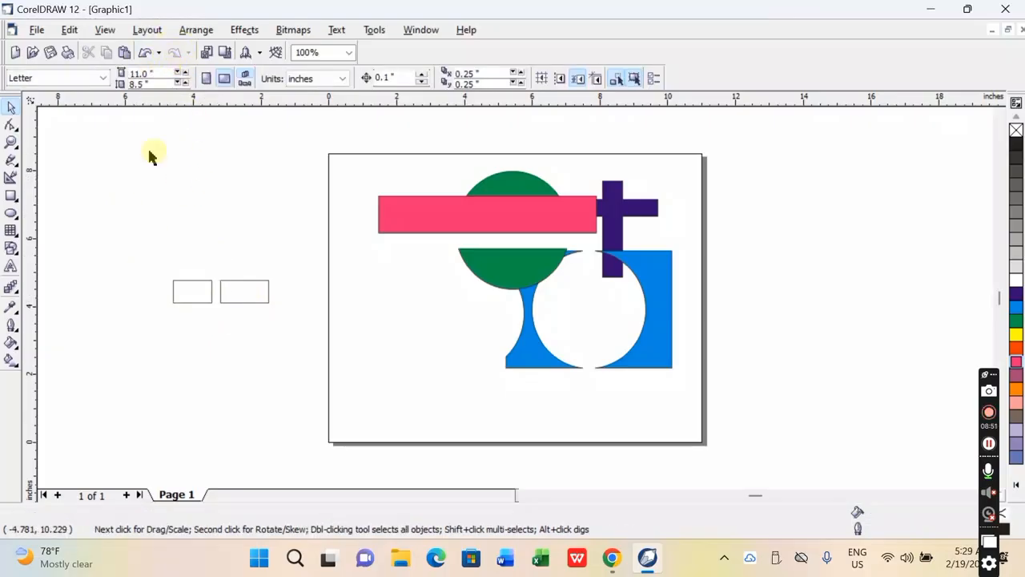
Move the split horizontal rectangle onto the page, below the green shape and against the blue shape's left edge.
drag(256, 288, 342, 312)
click(262, 322)
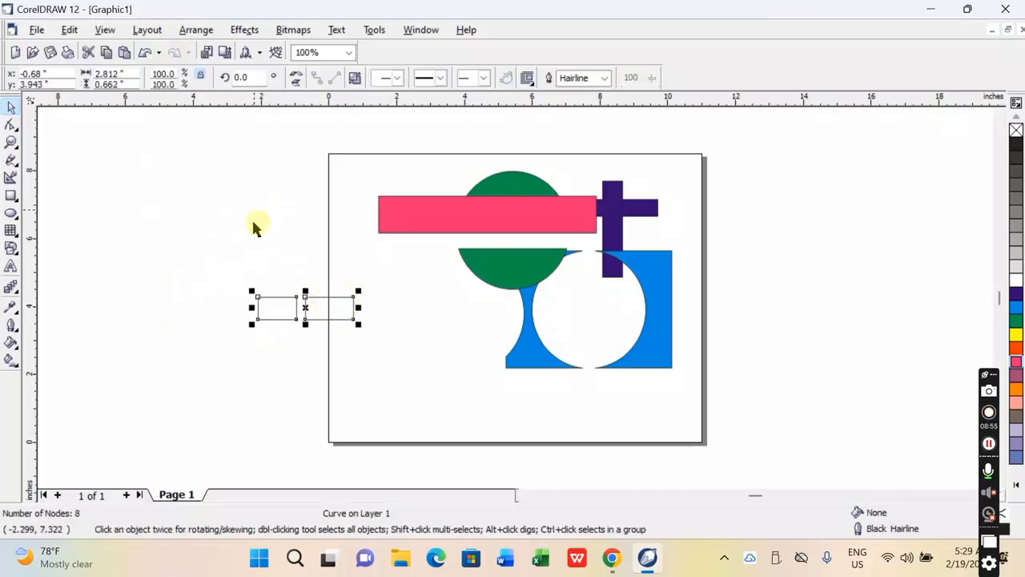
drag(273, 304, 438, 320)
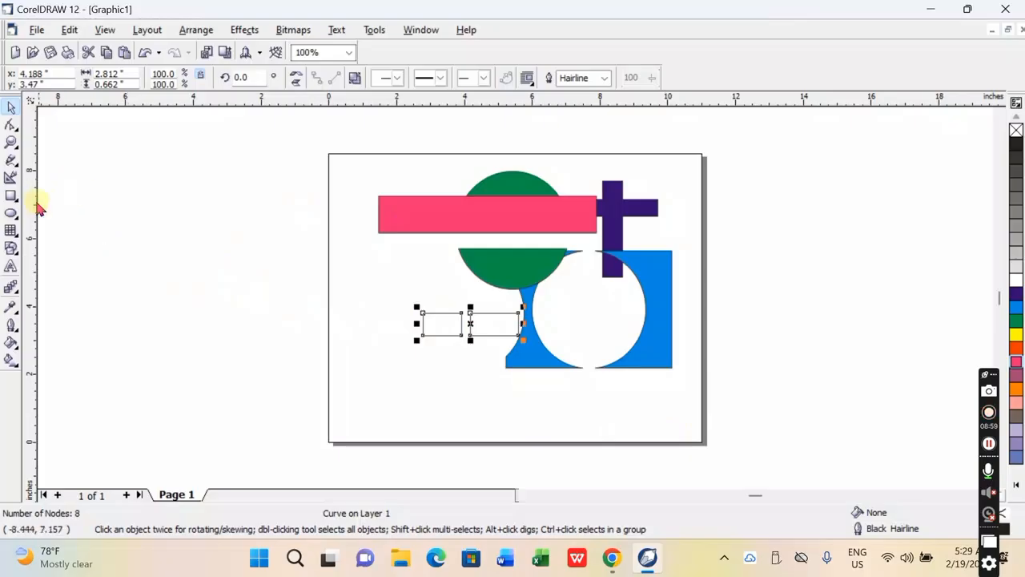
Draw a tall rectangle about 0.73 × 3.73 in left of the page and a wide ellipse about 3.57 × 1.16 in across it.
click(10, 196)
drag(153, 221, 178, 348)
click(11, 109)
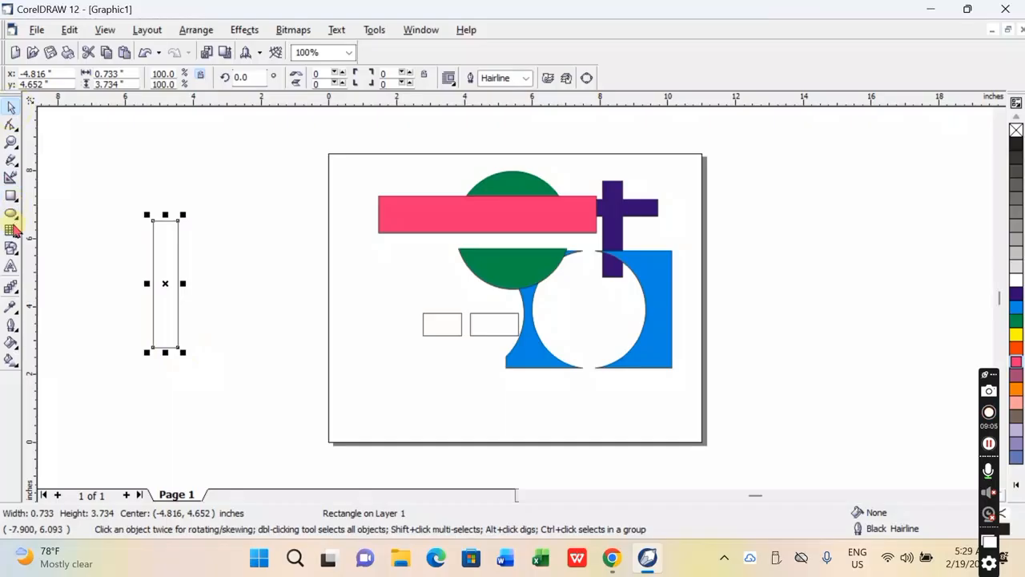
click(10, 214)
drag(120, 267, 244, 307)
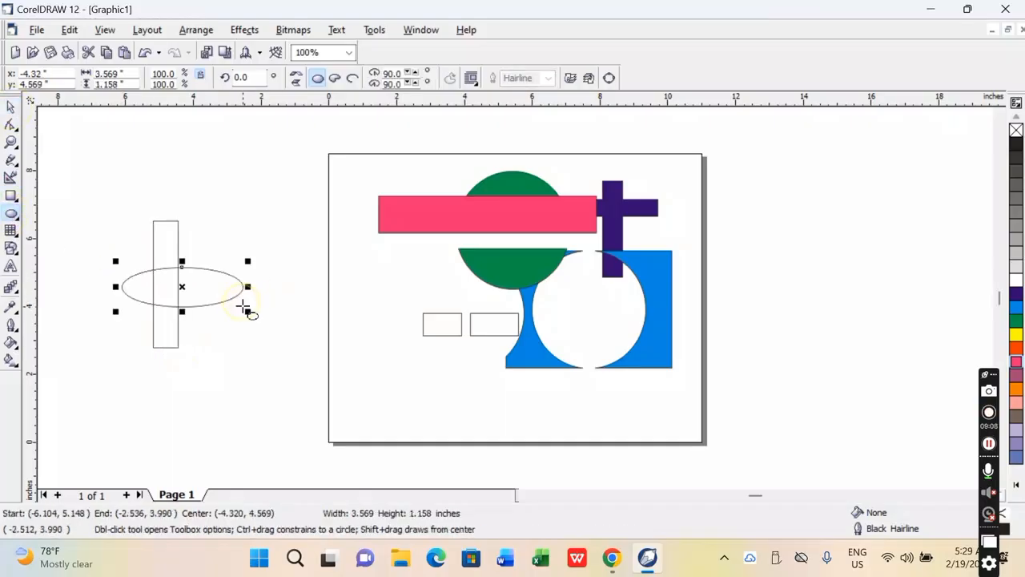
Shift the tall rectangle right and slightly down so it crosses the middle of the ellipse.
click(12, 104)
mouse_move(178, 298)
mouse_down()
mouse_move(167, 290)
mouse_move(192, 297)
mouse_up()
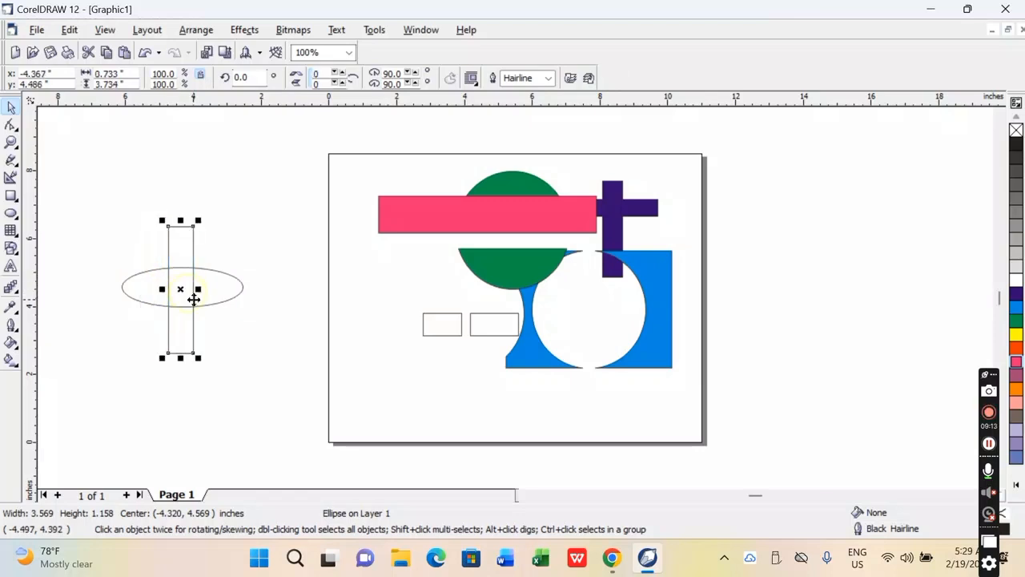
click(238, 204)
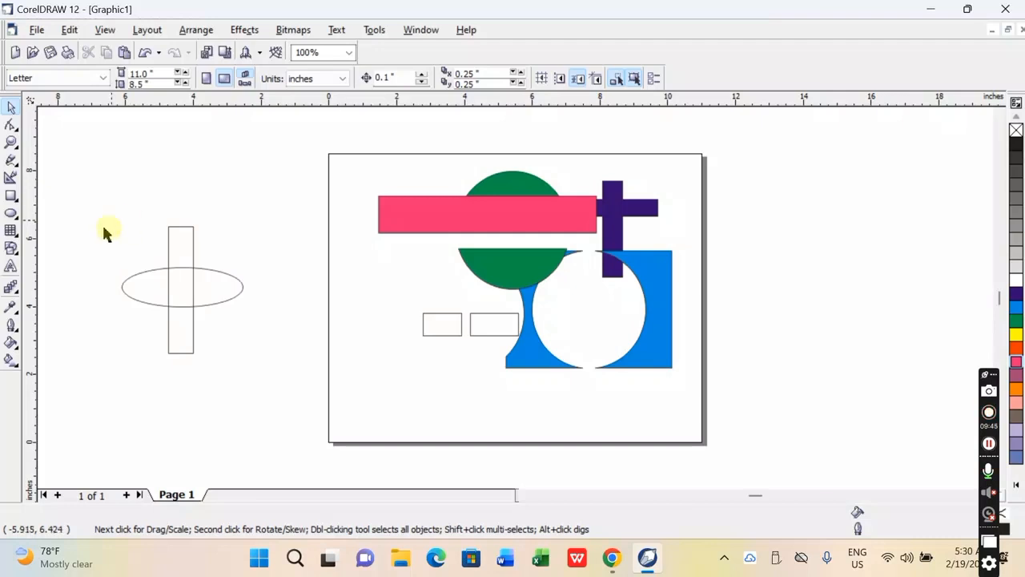
click(470, 221)
click(491, 259)
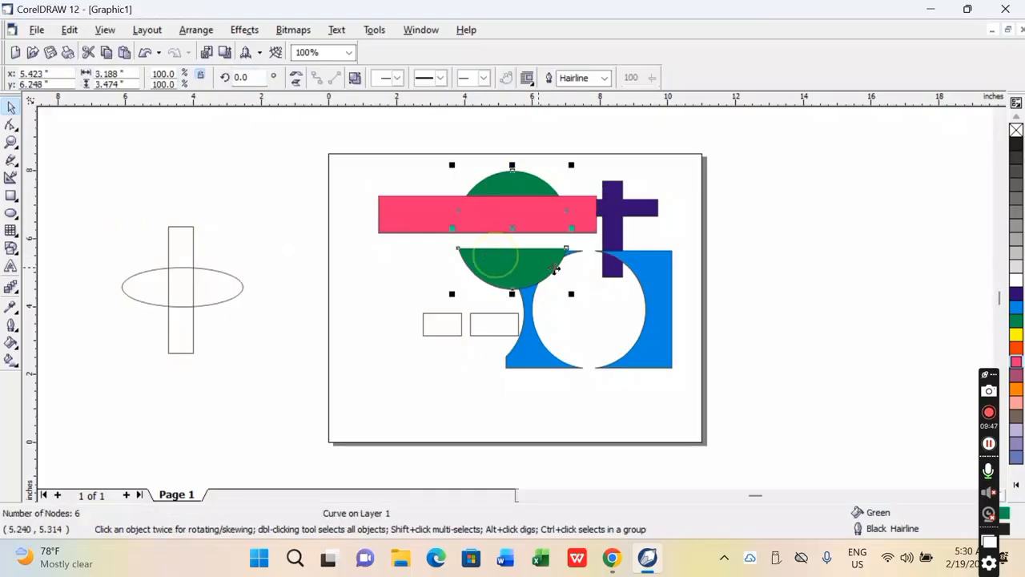
click(650, 289)
click(430, 323)
click(447, 334)
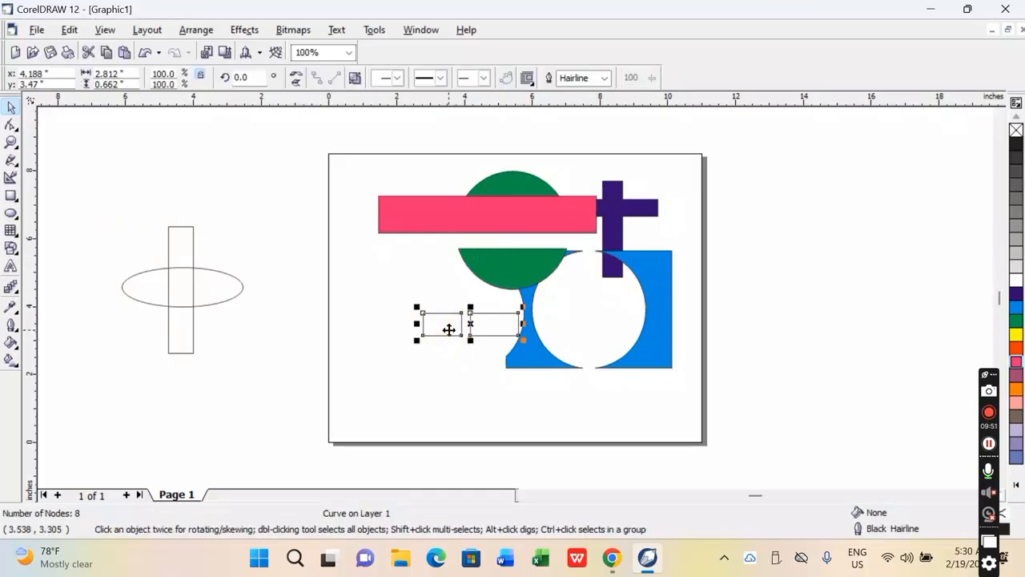
Apply Back Minus Front to the tall rectangle and the wide ellipse left of the page.
drag(85, 184, 250, 384)
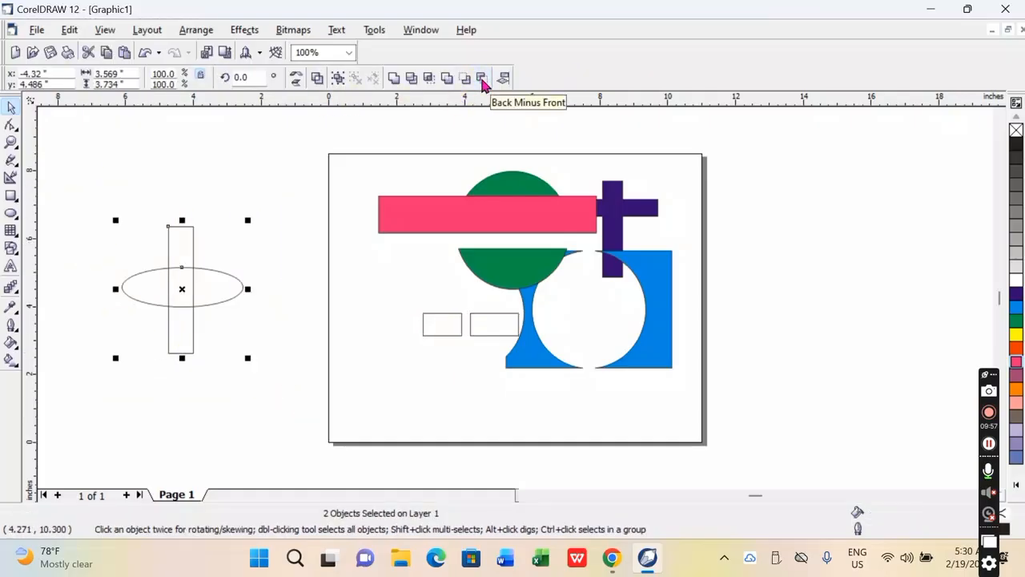
click(481, 79)
click(271, 332)
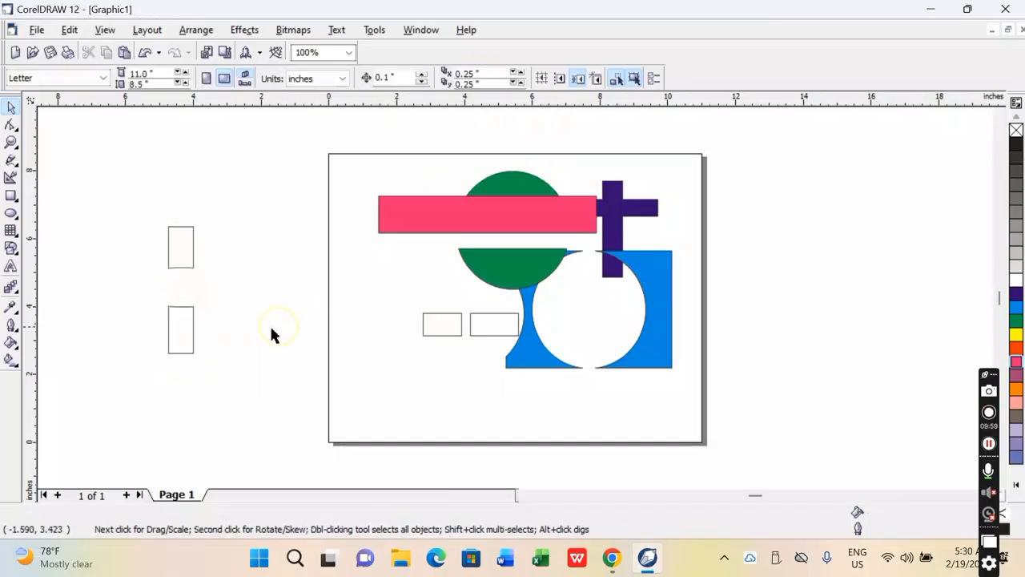
Undo and redo the Back Minus Front cut twice to compare the original shapes with the result.
click(181, 248)
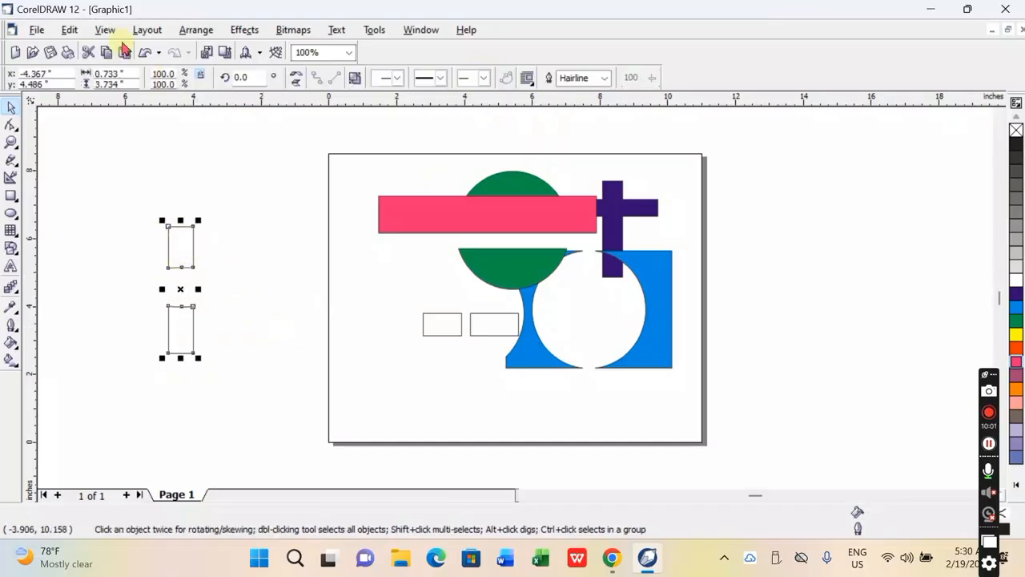
click(144, 52)
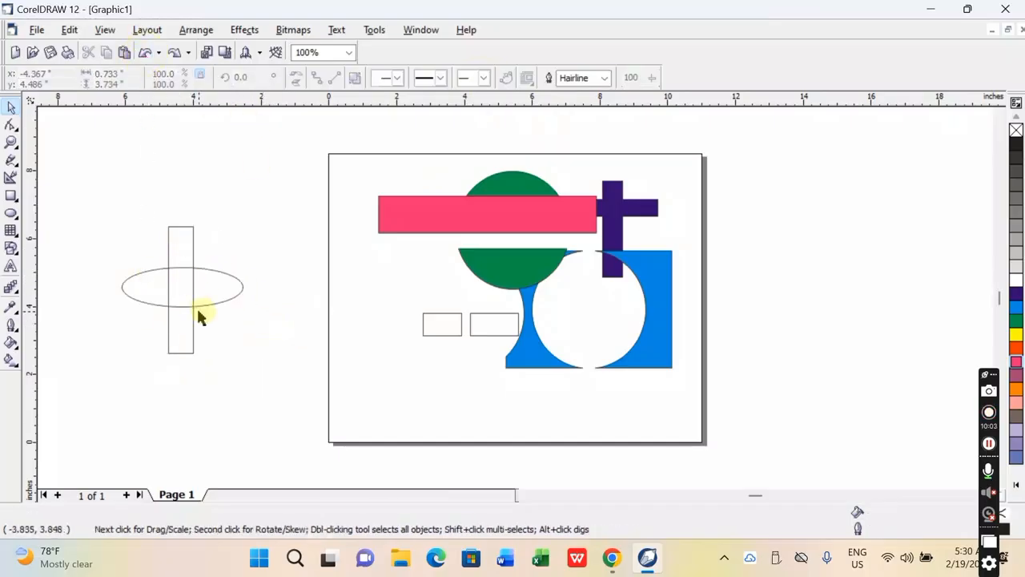
click(175, 52)
click(145, 53)
click(119, 250)
click(175, 53)
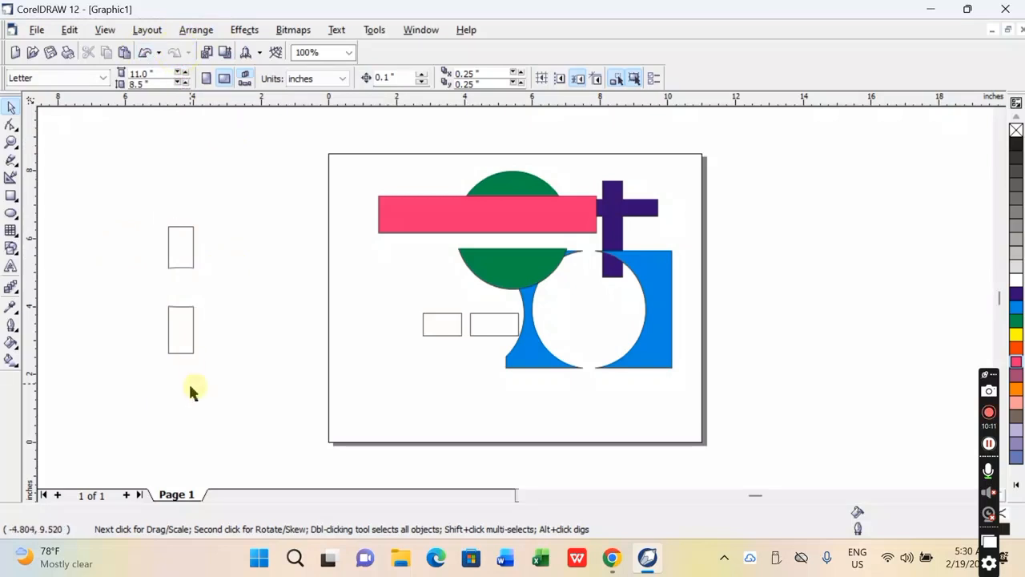
Move the split tall rectangle onto the page, left of the split horizontal rectangle.
drag(189, 343, 390, 371)
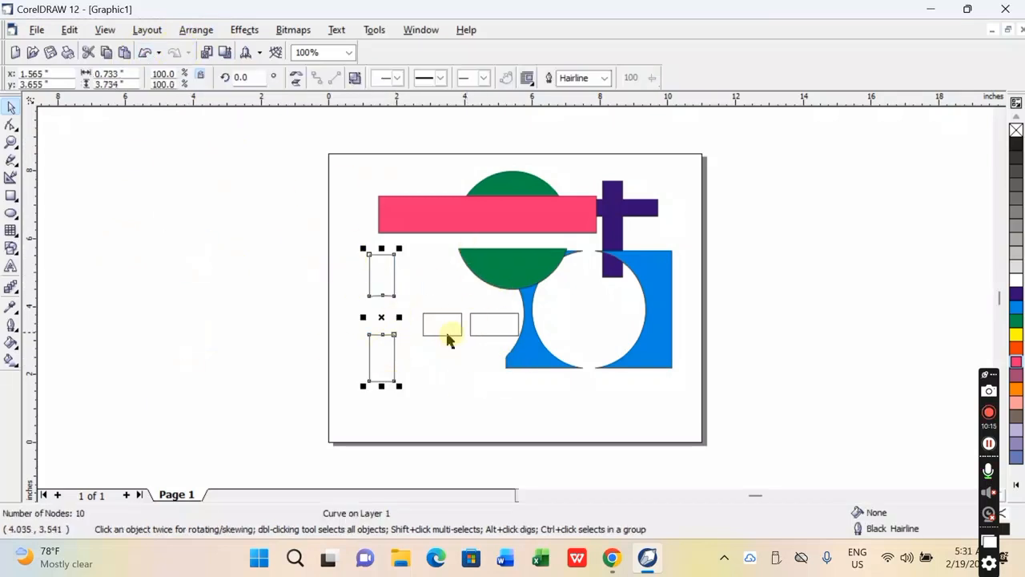
Draw a horizontal rectangle about 3.31 in wide left of the page, cross it with one about 1.28 × 3.00 in, and select both.
click(11, 196)
drag(142, 220, 256, 244)
drag(173, 194, 215, 294)
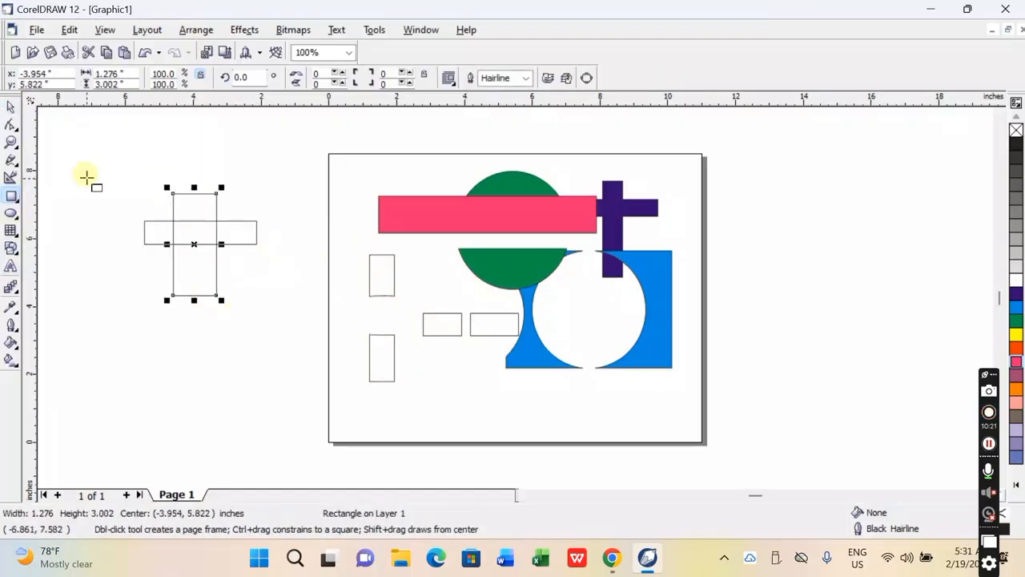
drag(109, 160, 304, 342)
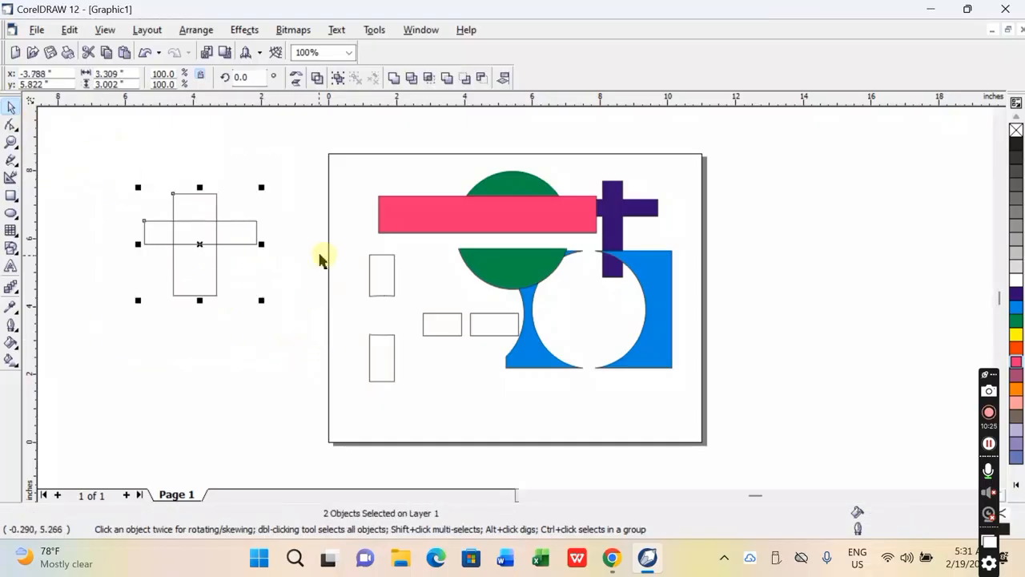
Align the two crossed rectangles left of the page by their left edges and undo the alignment.
click(505, 80)
click(490, 252)
click(545, 365)
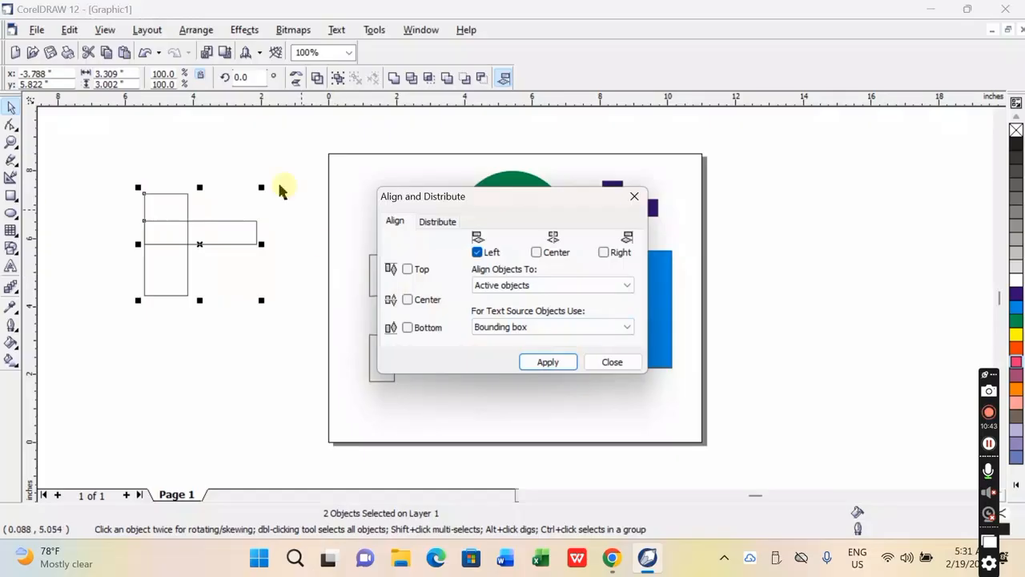
click(145, 52)
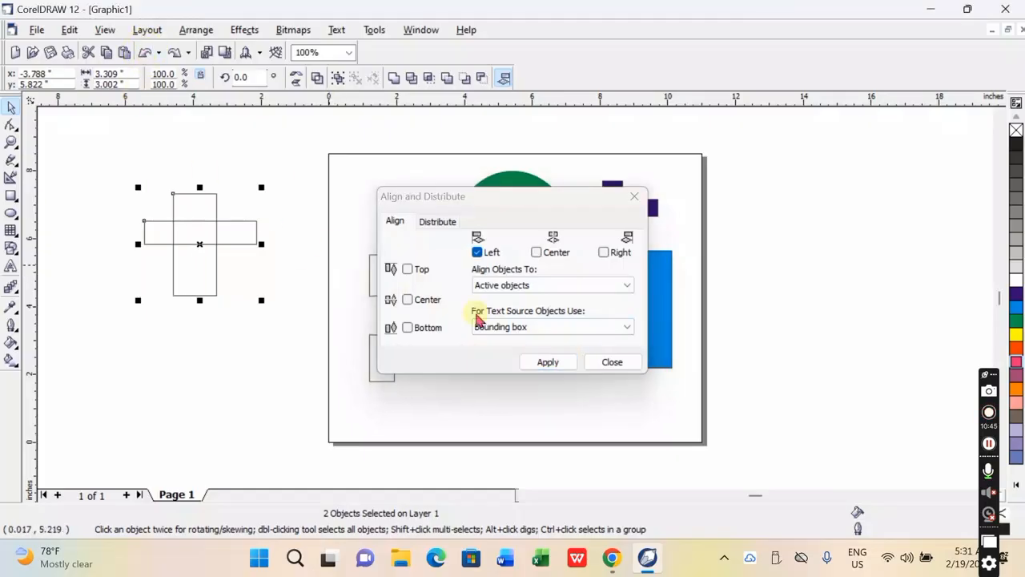
Align the two crossed rectangles by their right edges, followed by their horizontal centers.
click(604, 252)
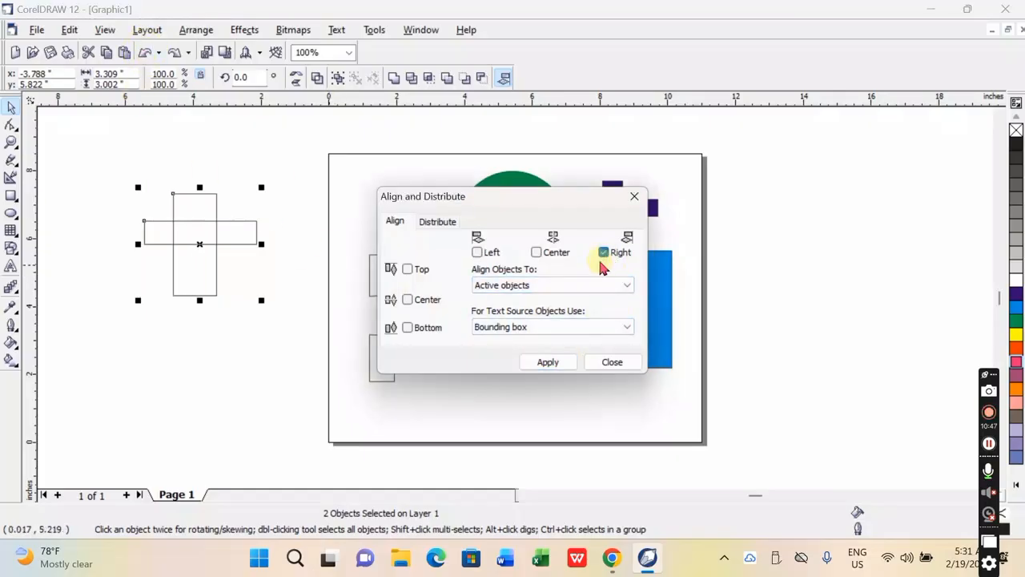
click(831, 458)
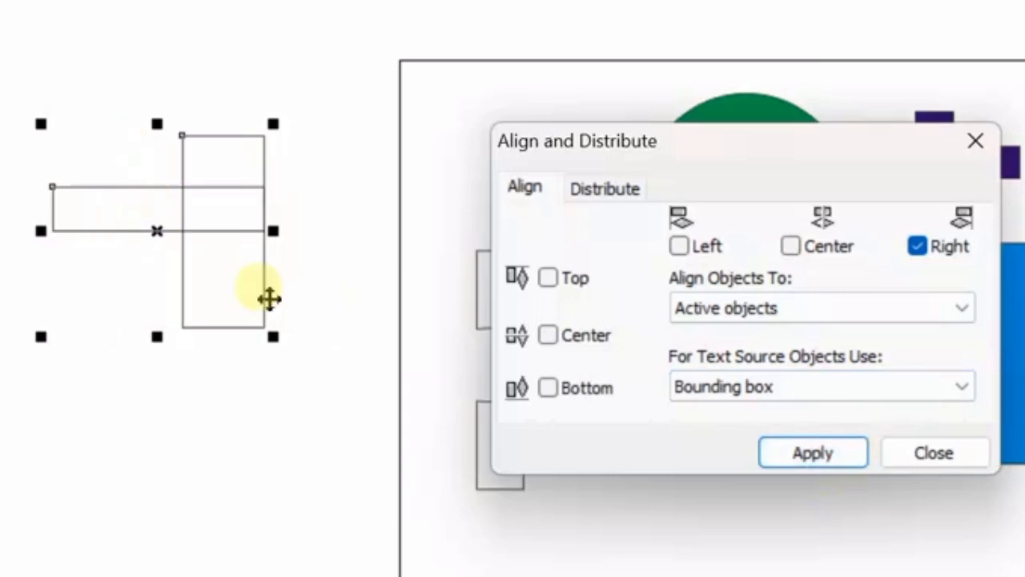
click(811, 245)
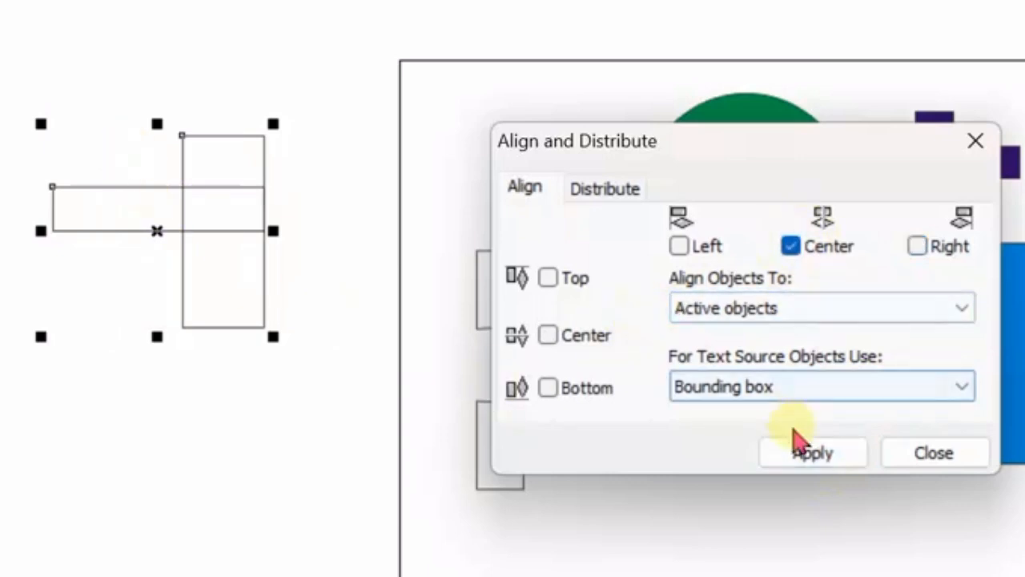
click(825, 456)
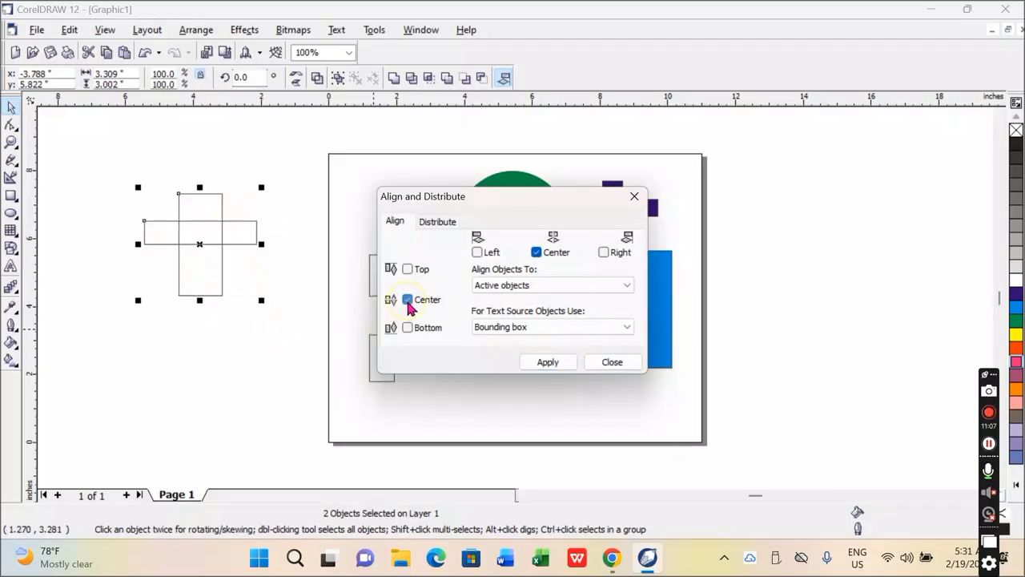
Align the two crossed rectangles by their vertical centers, followed by their bottom edges, and close the alignment settings.
click(529, 361)
click(428, 328)
click(528, 364)
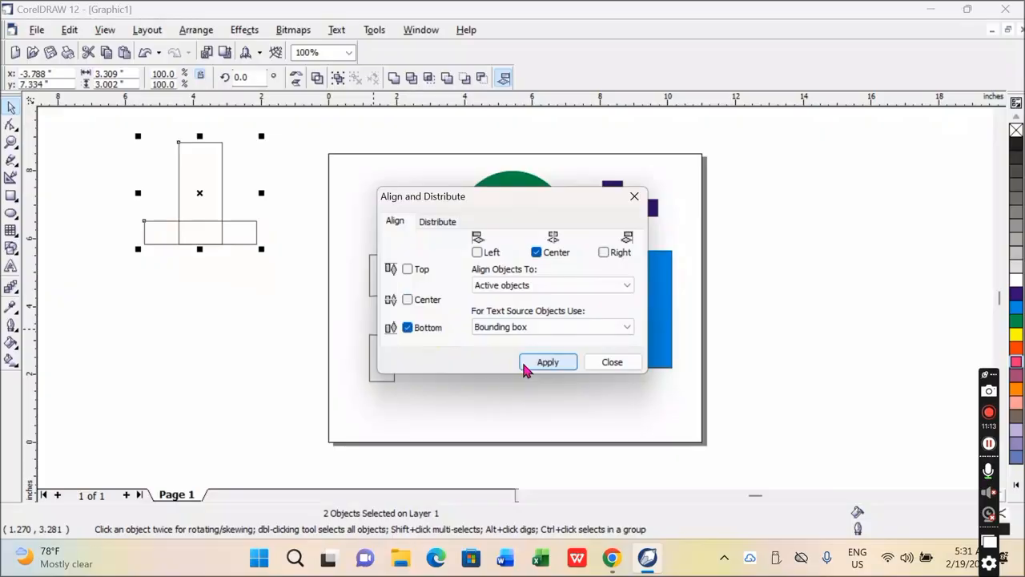
click(635, 199)
Move the two aligned rectangles lower beside the page, select both and delete them.
drag(195, 203, 238, 248)
click(240, 355)
drag(258, 305, 276, 173)
drag(288, 219, 239, 302)
drag(161, 215, 285, 383)
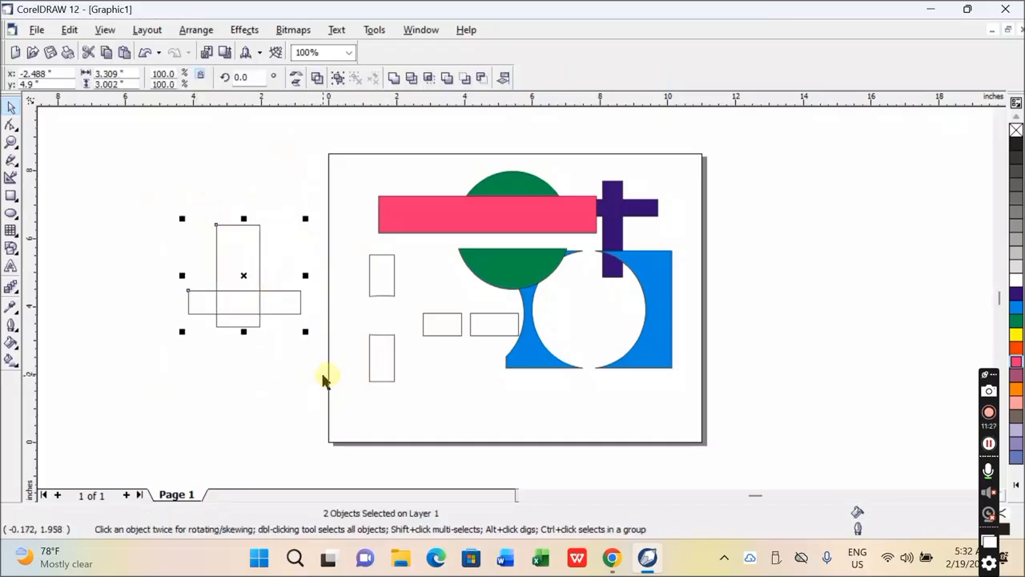
key(Delete)
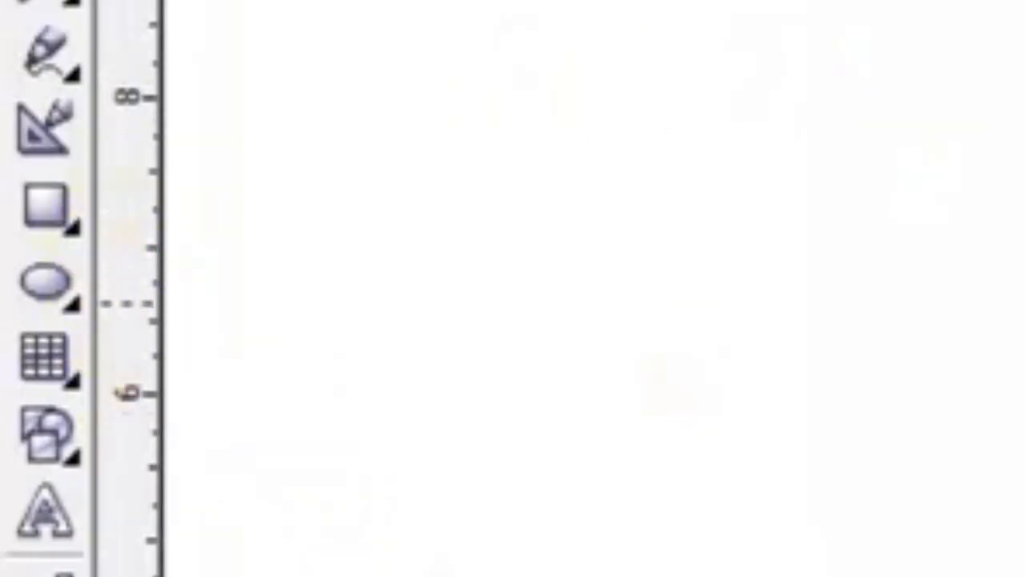
Draw a tilted rectangle about 6.20 × 6.15 in overall left of the page with the 3 Point Rectangle tool.
click(69, 282)
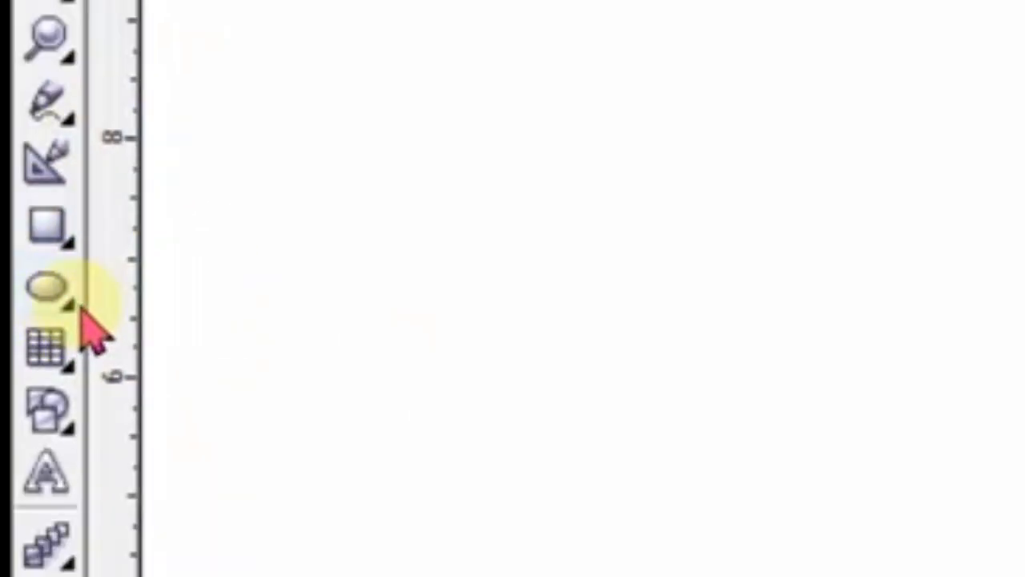
click(69, 244)
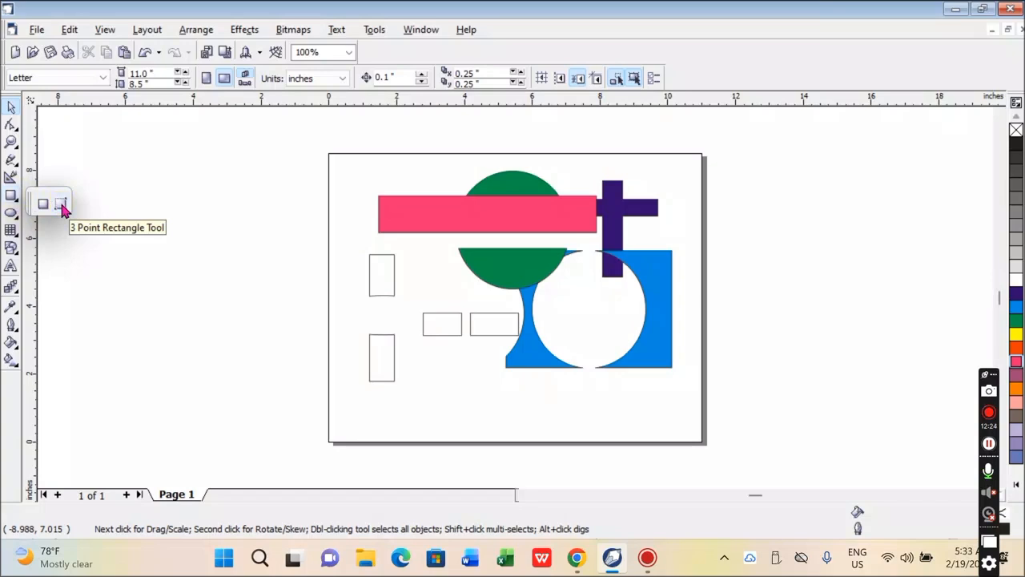
click(64, 207)
drag(142, 186, 268, 306)
click(153, 361)
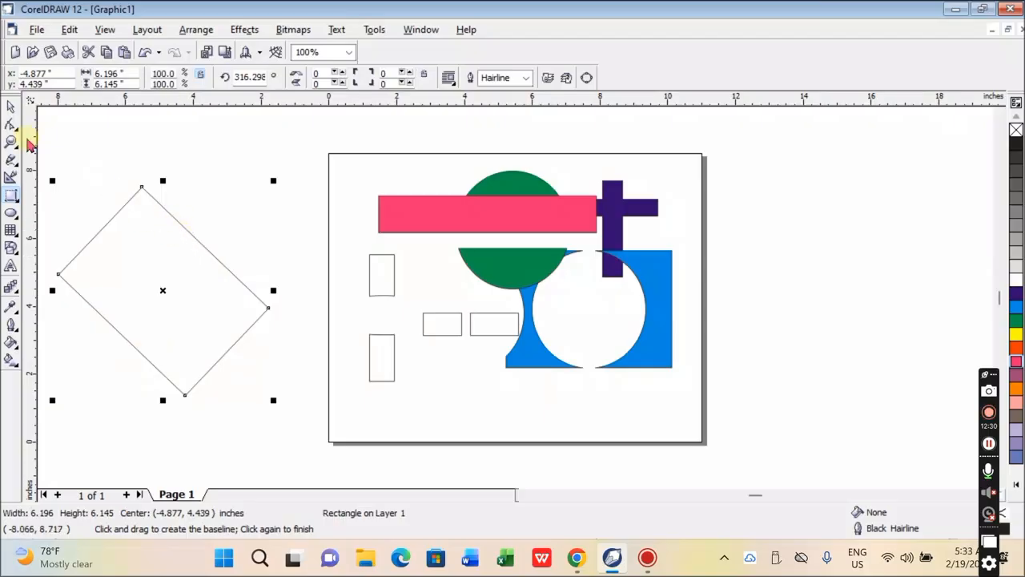
Move the tilted rectangle closer to the page and delete it.
click(10, 111)
drag(105, 225, 185, 216)
drag(234, 272, 201, 251)
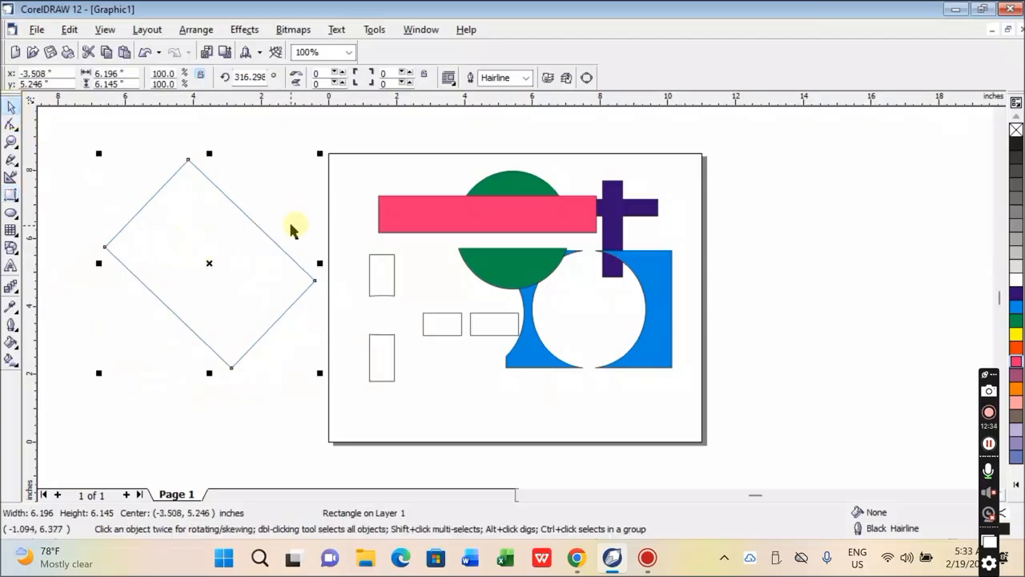
key(Delete)
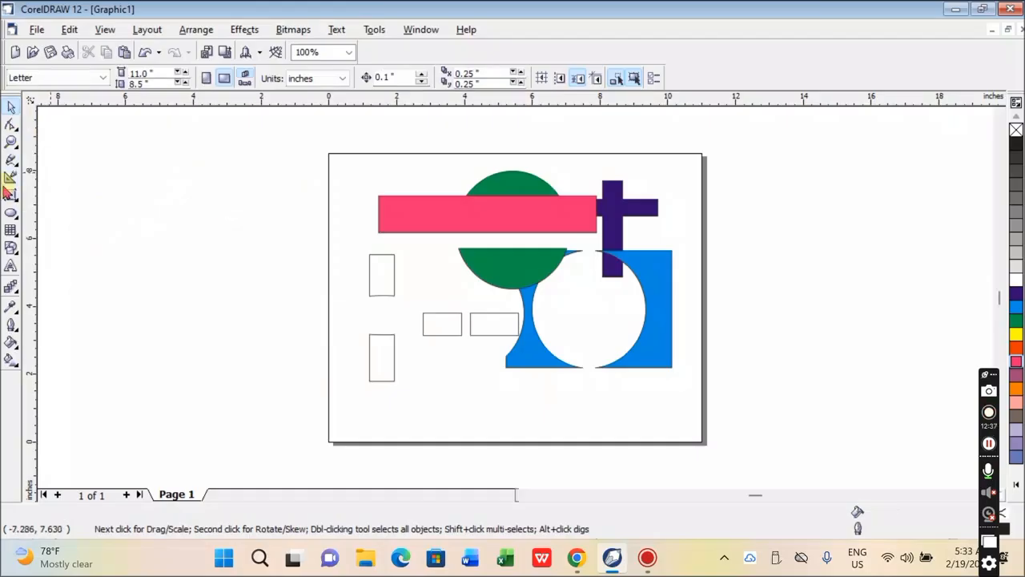
Draw a nearly upright 3-point rectangle about 3.40 × 4.01 in left of the page and delete it.
click(11, 196)
drag(165, 202, 166, 335)
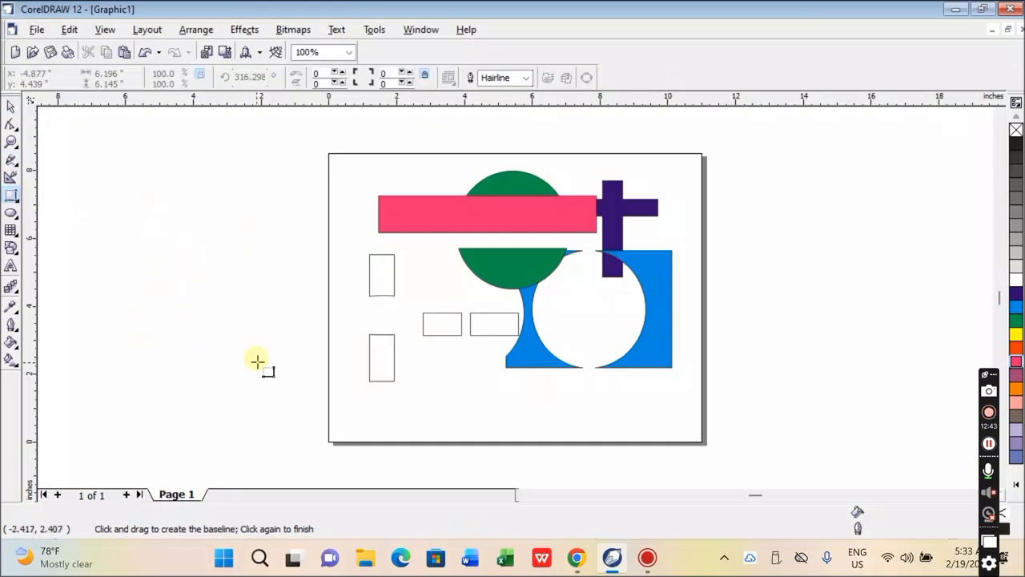
click(280, 346)
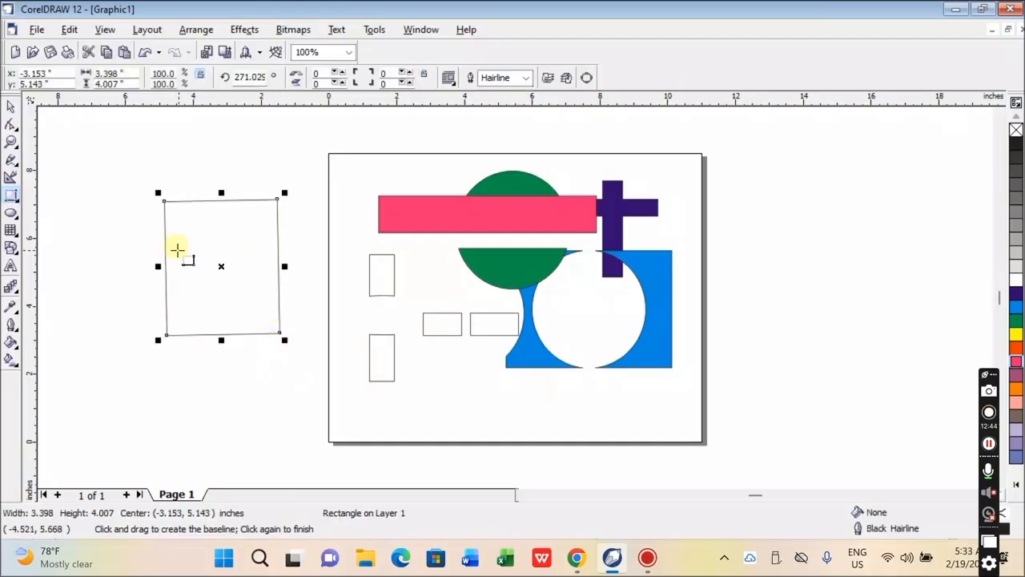
click(14, 106)
key(Delete)
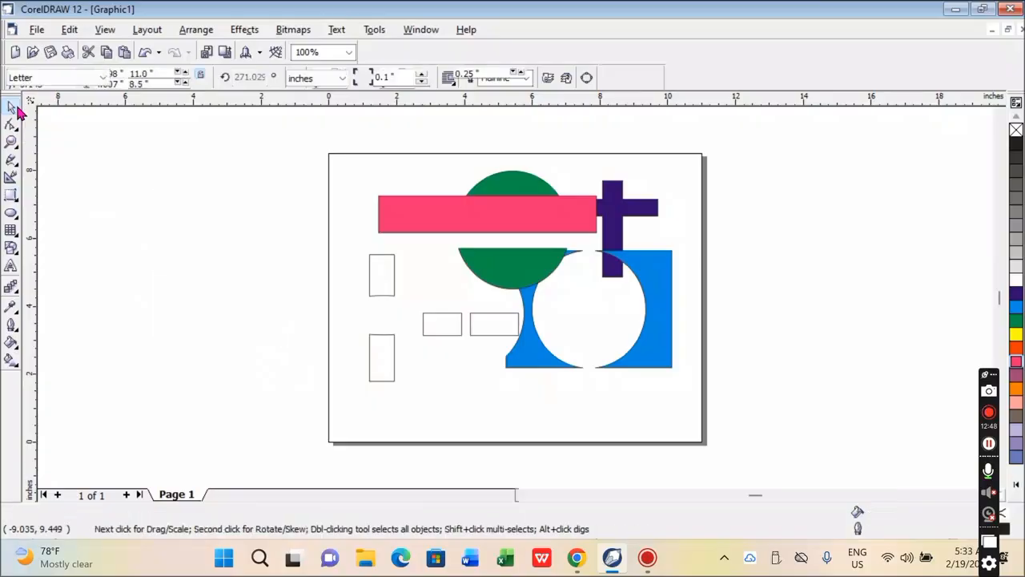
Draw a narrow slanted ellipse about 1.47 × 3.03 in overall left of the page with the 3 Point Ellipse tool.
click(15, 220)
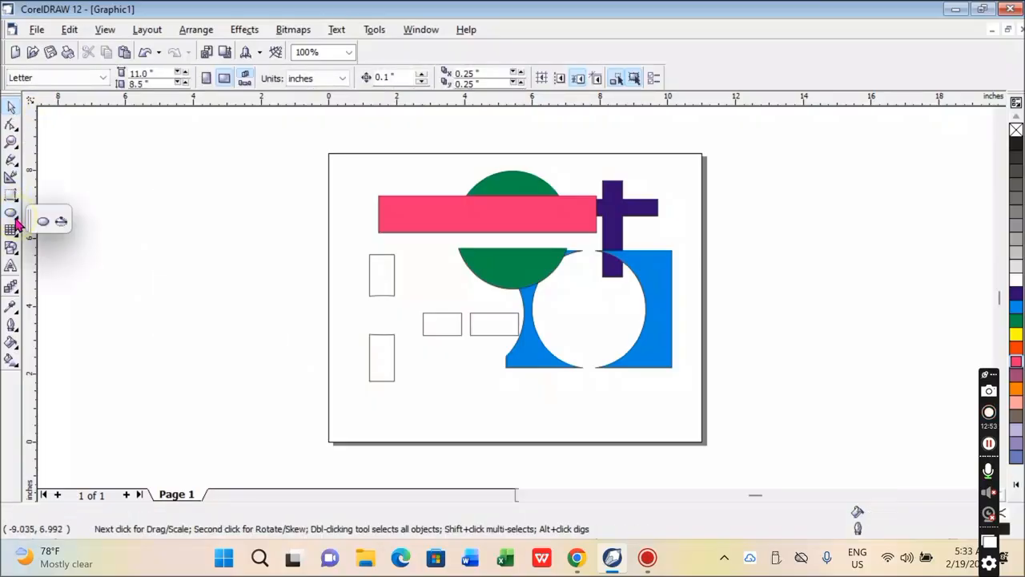
click(61, 222)
drag(137, 210, 185, 313)
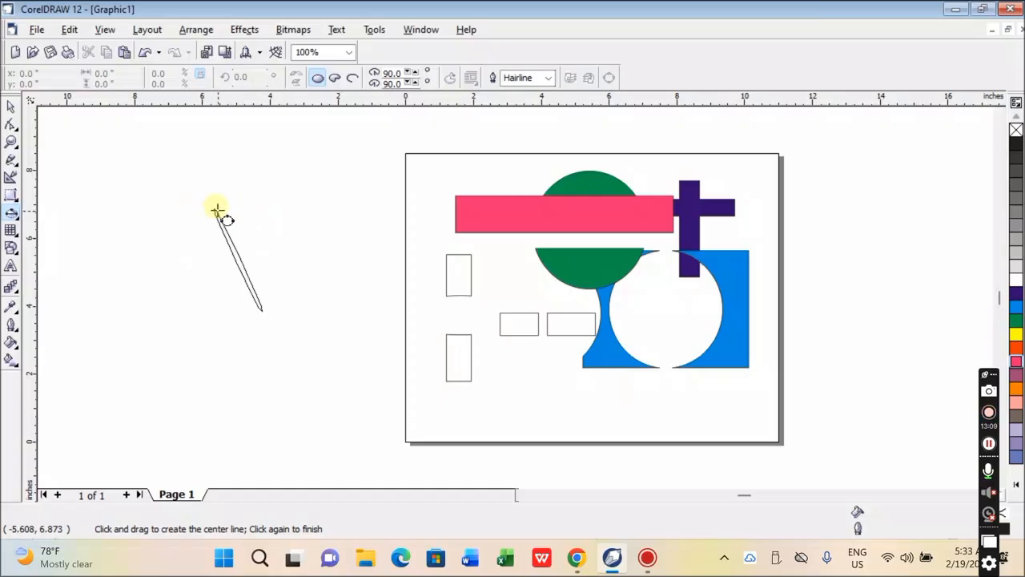
click(222, 211)
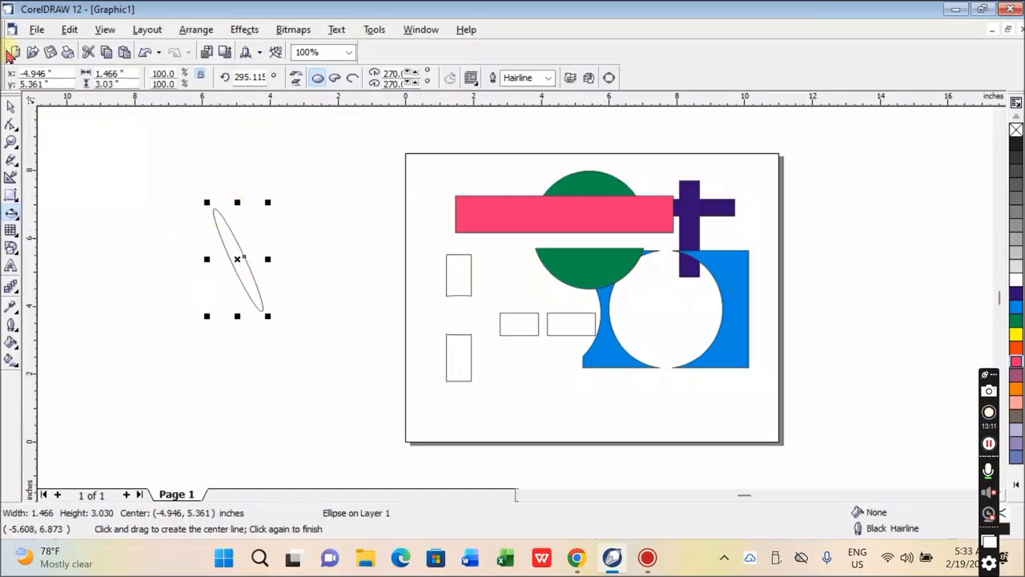
Move the slanted ellipse closer to the page and delete it.
click(12, 108)
drag(232, 245, 351, 230)
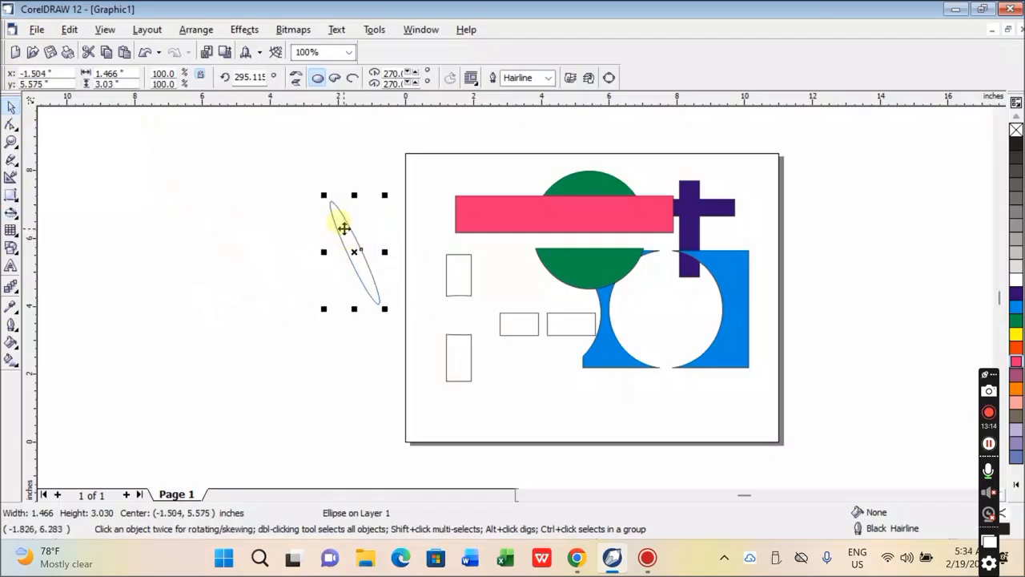
key(Delete)
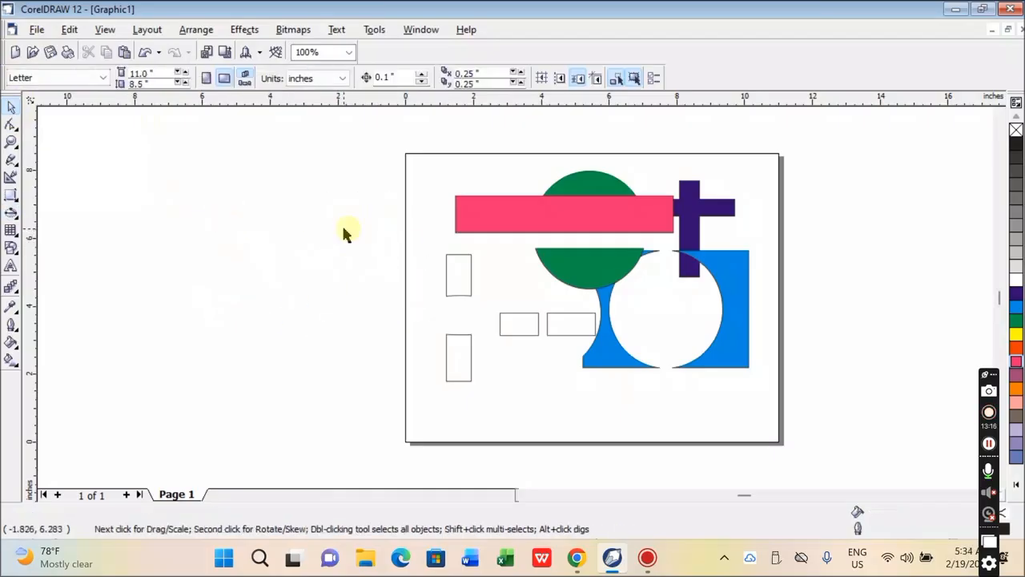
Draw a graph paper grid of 2 columns and 10 rows, about 6.97 × 5.39 in, left of the page and delete it.
click(17, 239)
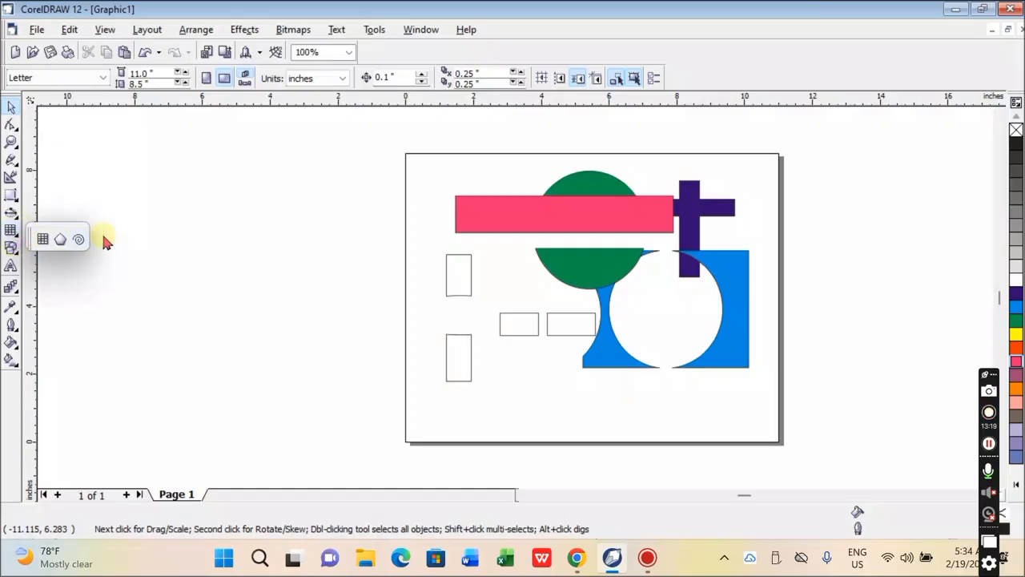
click(41, 238)
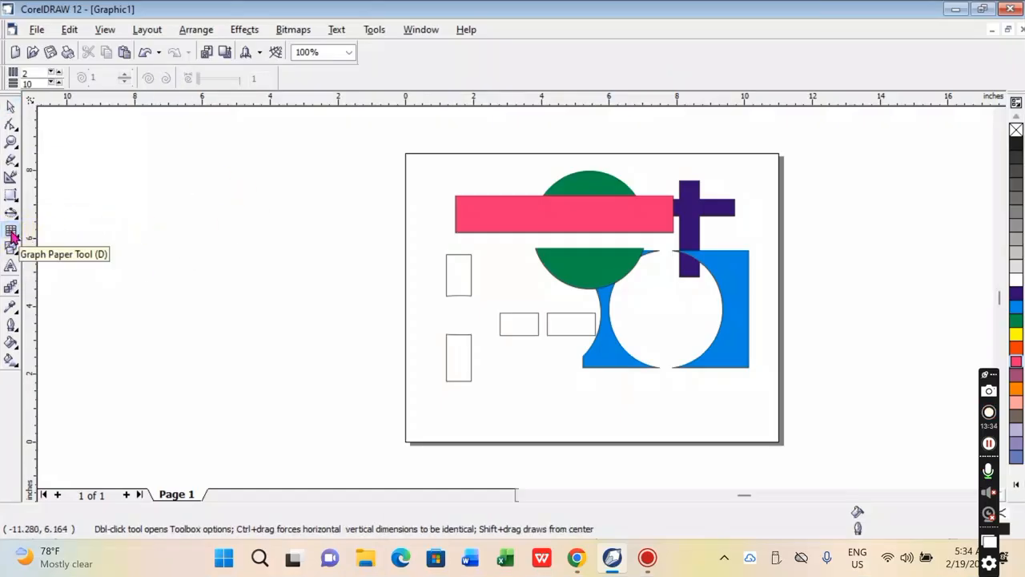
drag(160, 178, 395, 360)
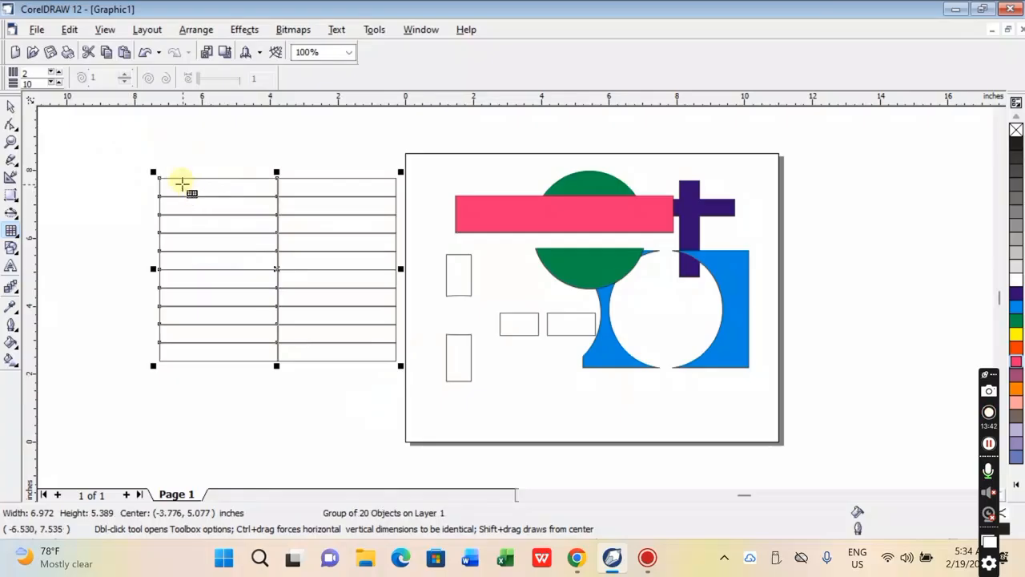
key(Delete)
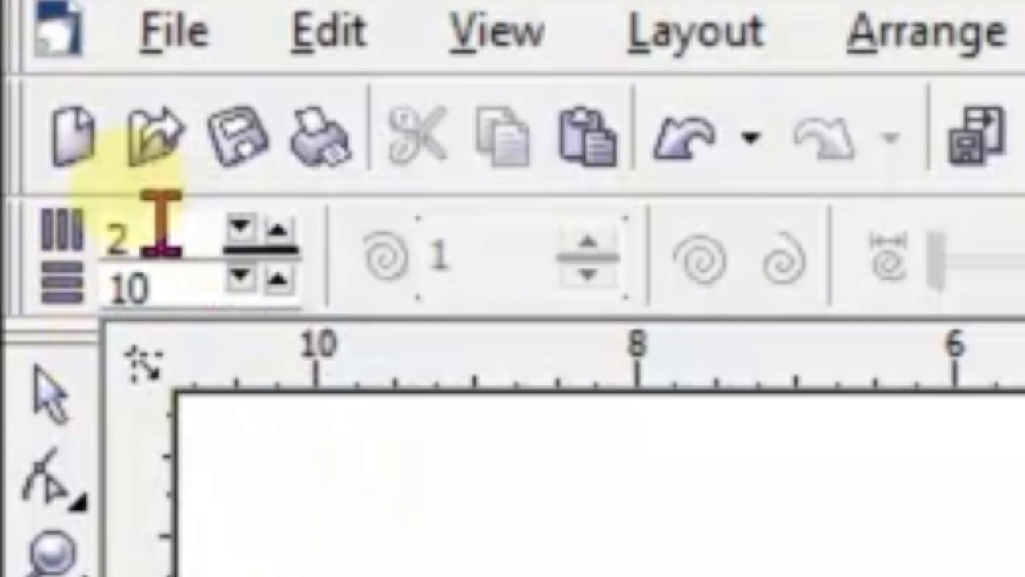
Draw a graph paper grid of 5 columns and 8 rows, about 8.01 × 6.85 in, left of the page and delete it.
double_click(28, 74)
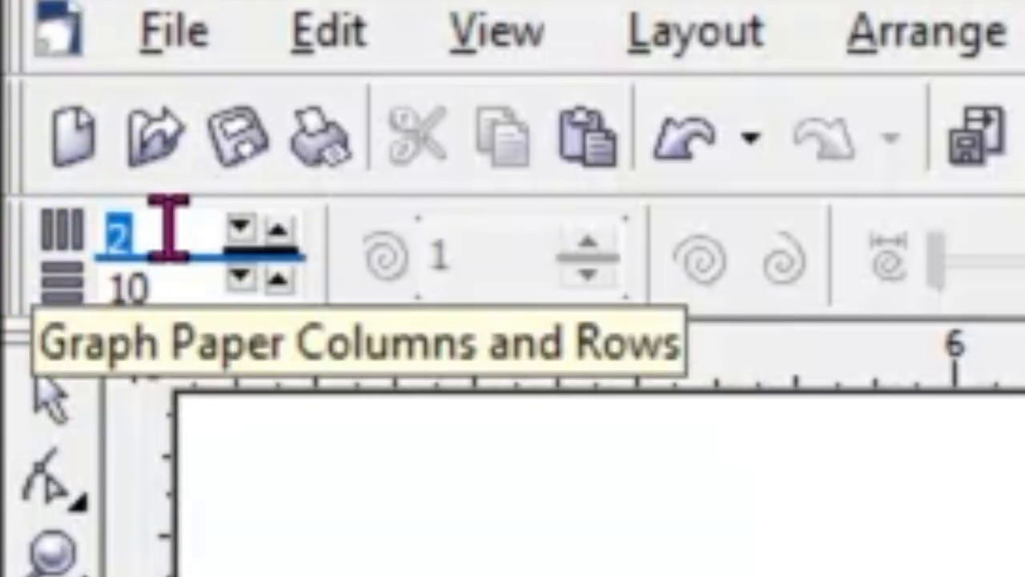
text(5)
click(112, 288)
text(8)
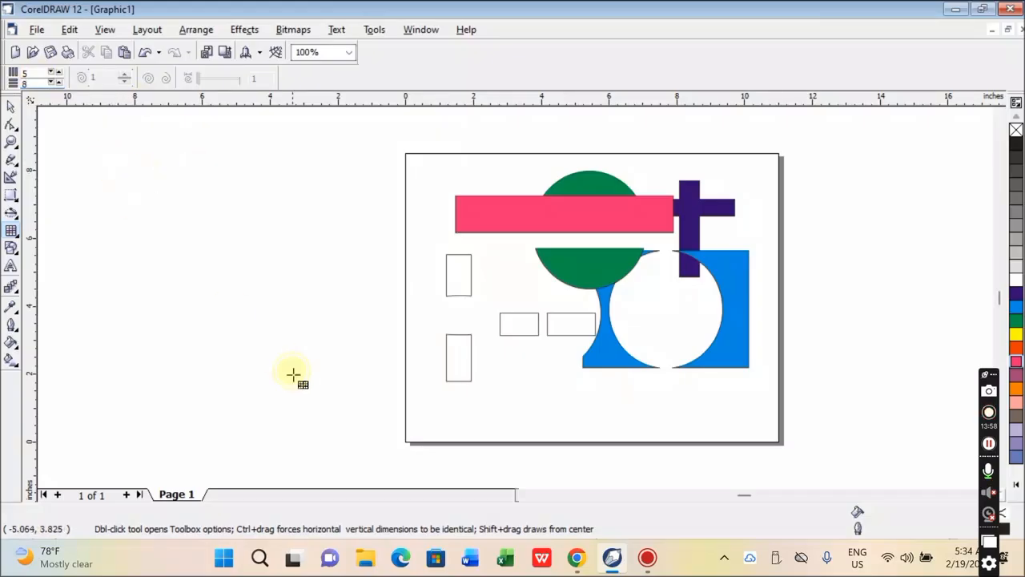
drag(106, 153, 379, 386)
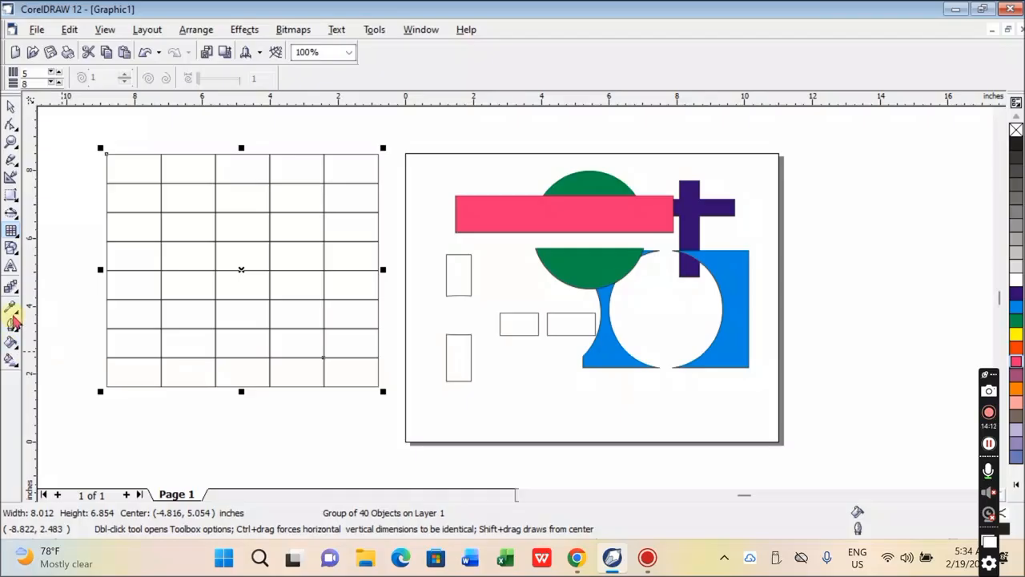
click(11, 109)
key(Delete)
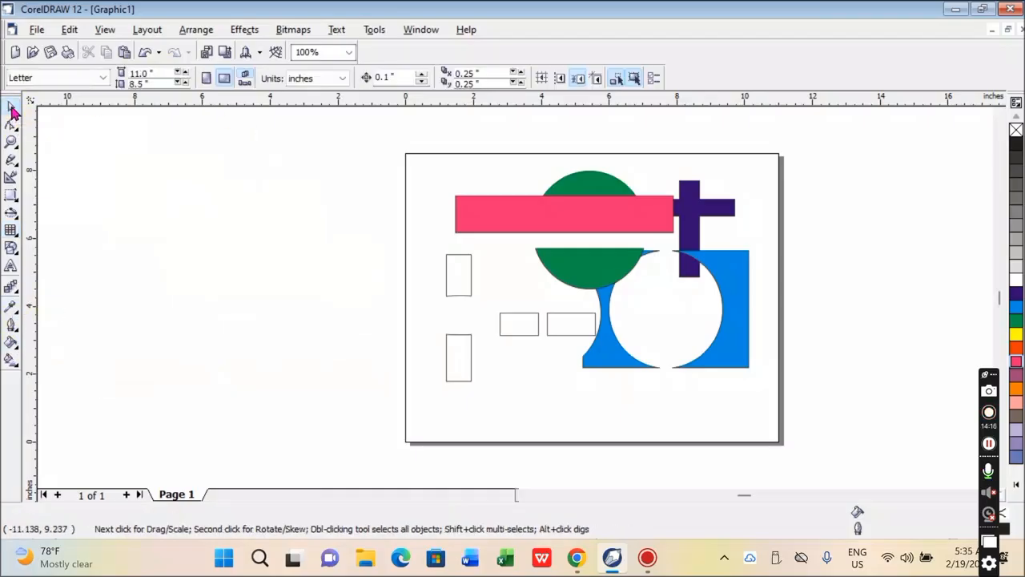
Draw a five-sided polygon about 5.01 × 4.70 in left of the page.
click(21, 240)
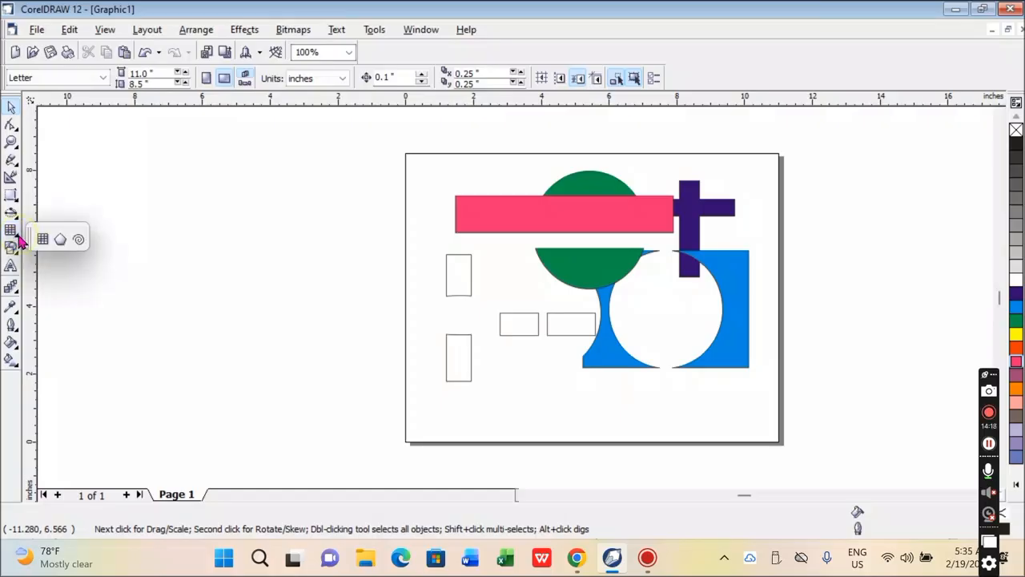
click(61, 241)
drag(120, 188, 290, 346)
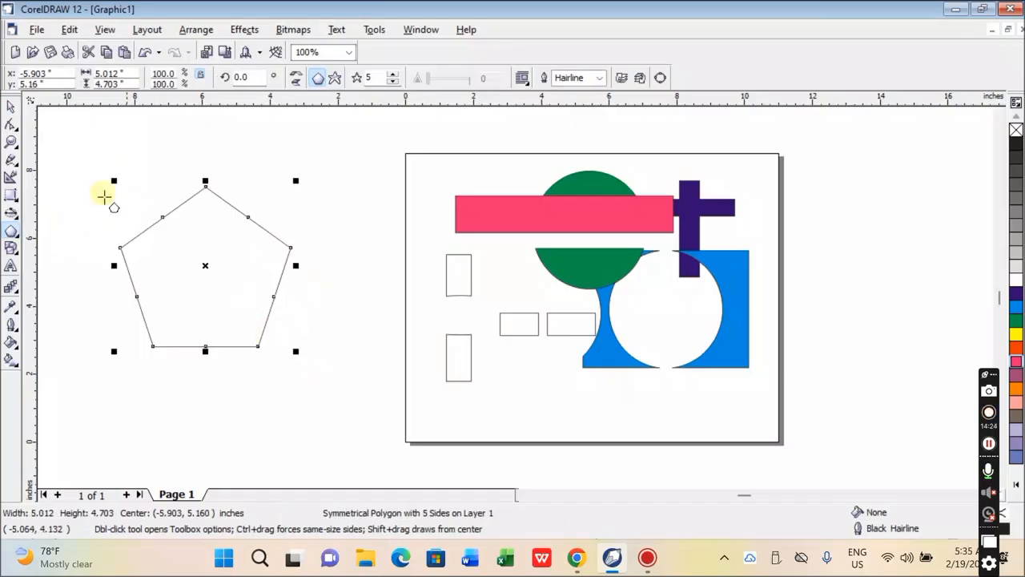
Shrink the pentagon to about 1.92 × 1.80 in, place it on the page below the blue shape and fill it yellow.
click(11, 109)
drag(183, 318, 263, 319)
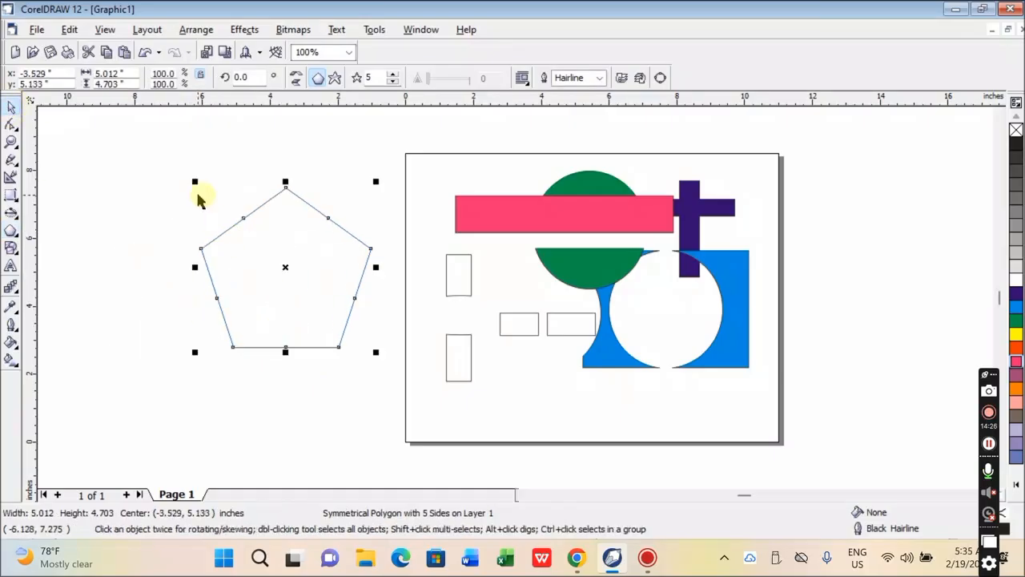
drag(194, 180, 649, 418)
click(1015, 333)
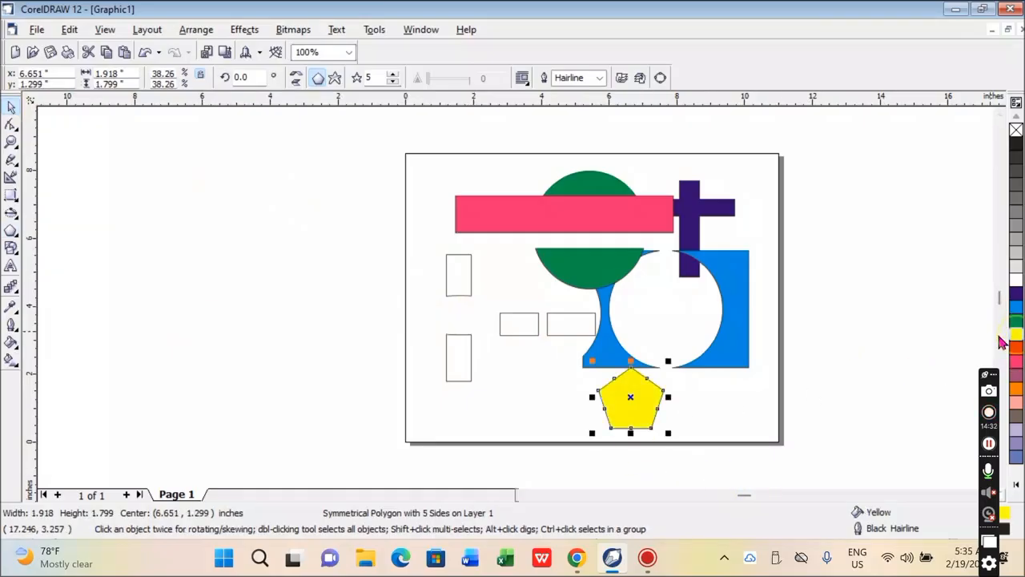
Draw a symmetrical spiral with 4 revolutions, about 4.28 × 3.88 in, left of the page.
click(17, 239)
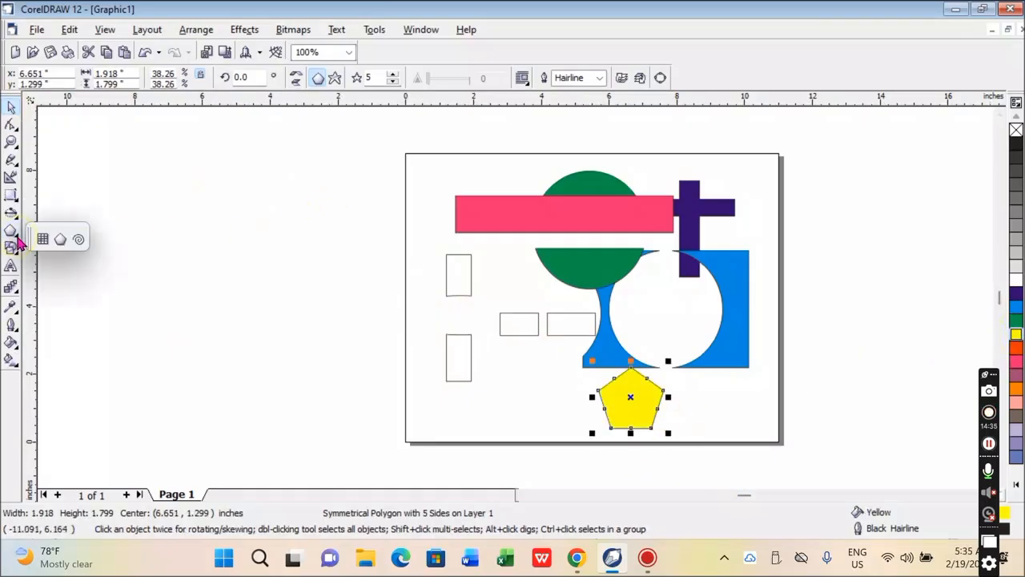
click(80, 240)
drag(182, 203, 272, 308)
drag(360, 309, 331, 339)
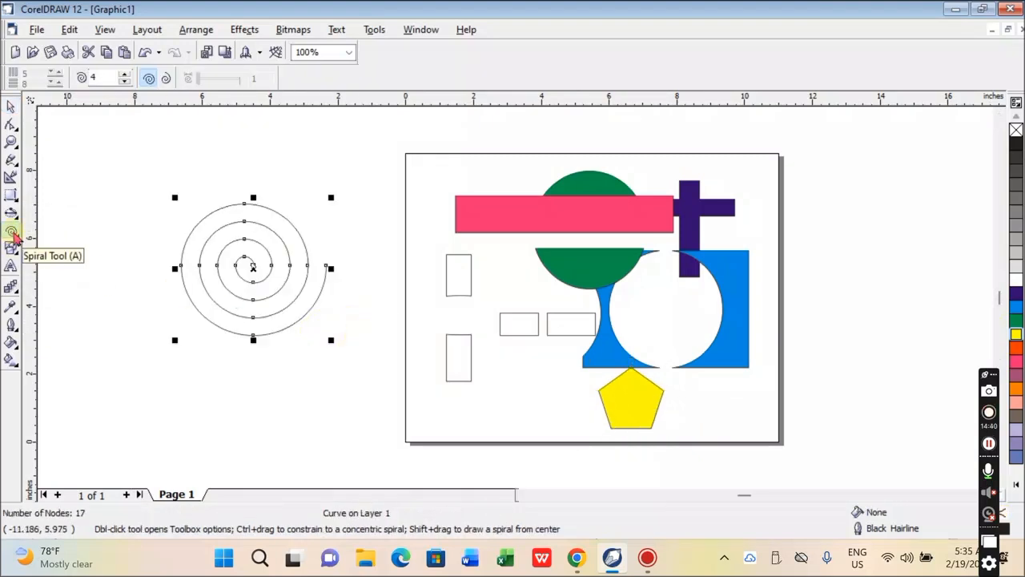
Give the spiral a blue fill and yellow outline, shrink it to about 2.68 × 2.42 in and place it in the page's upper-left corner.
click(11, 108)
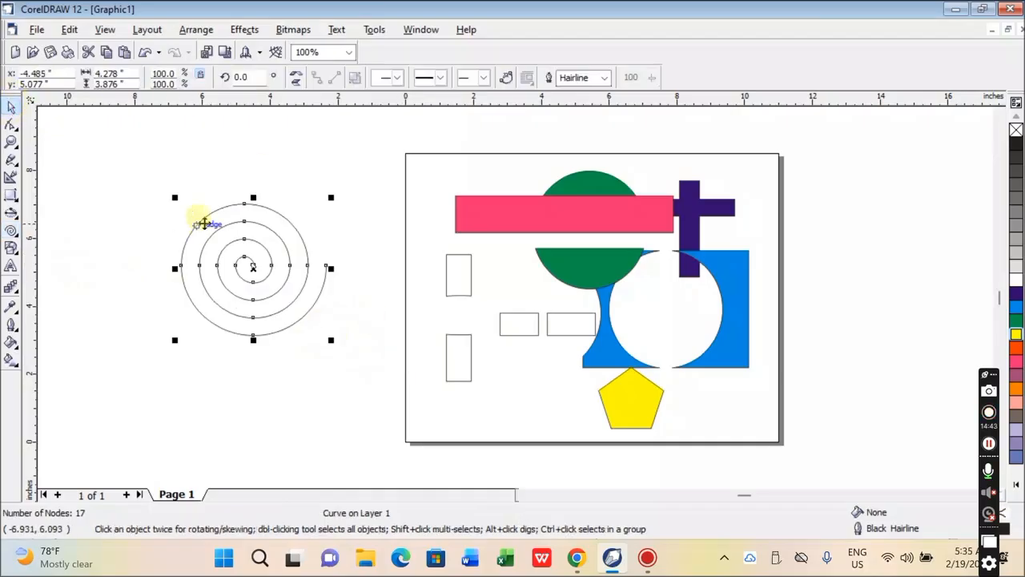
right_click(1016, 307)
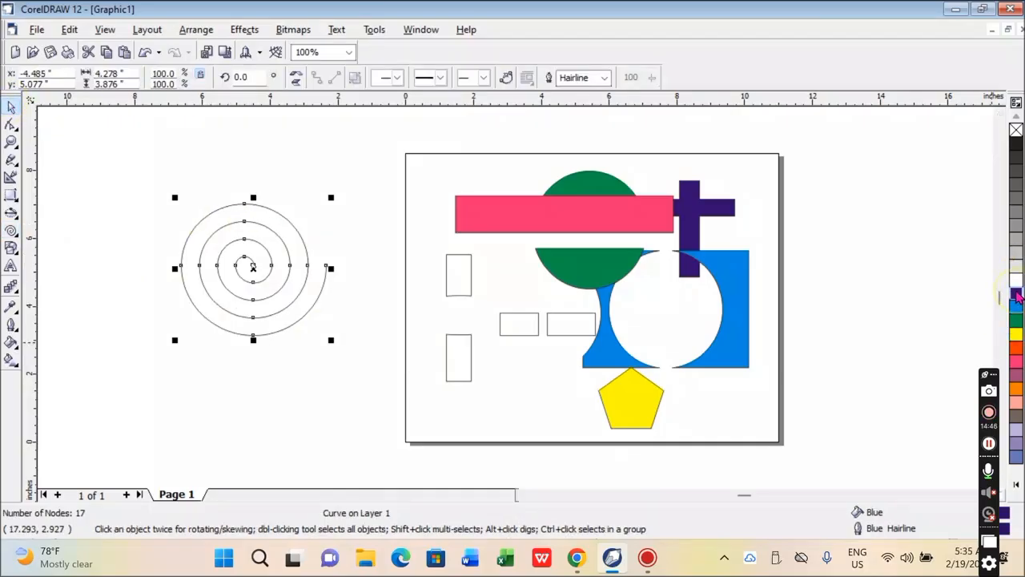
right_click(1016, 334)
drag(318, 224, 456, 241)
drag(408, 289, 453, 195)
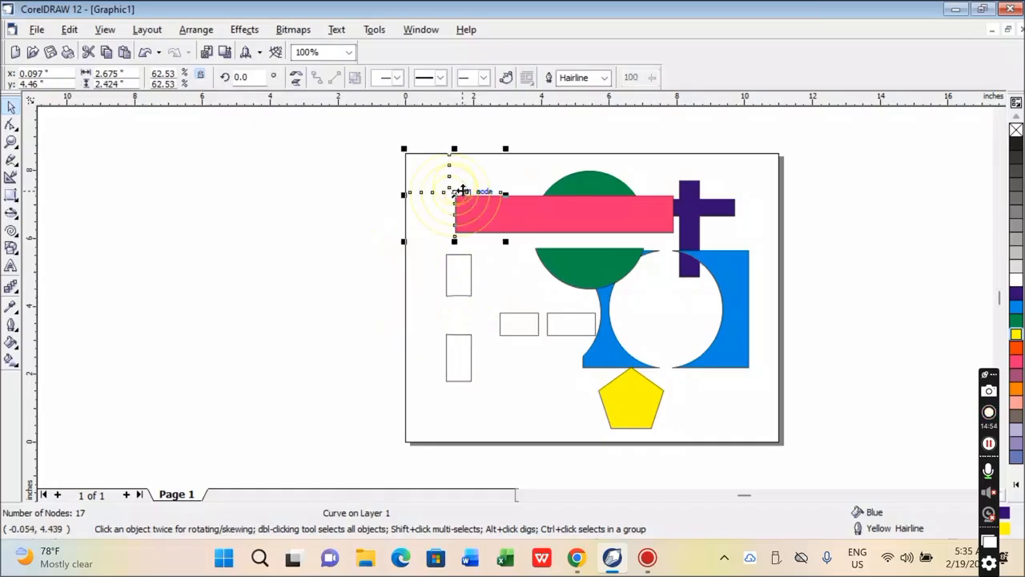
Draw a parallelogram basic shape about 6.36 × 5.32 in left of the page, slant it more steeply with its glyph and delete it.
click(18, 233)
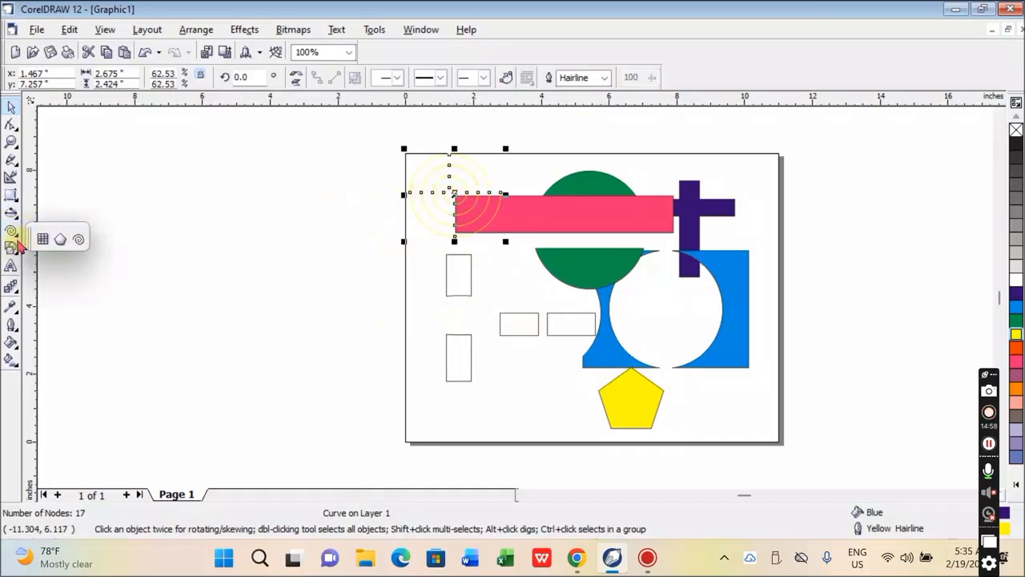
click(16, 252)
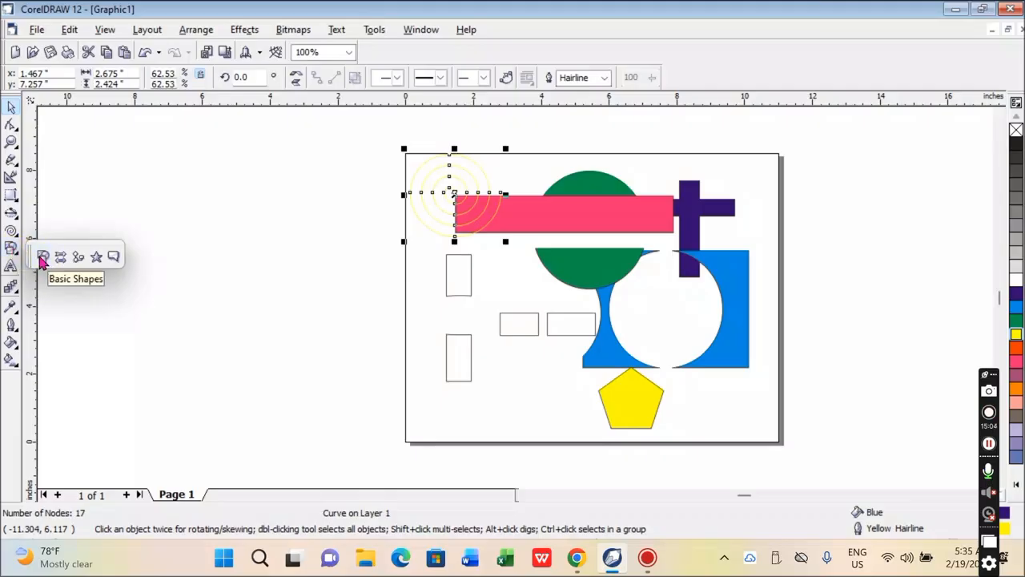
click(43, 258)
drag(123, 189, 347, 378)
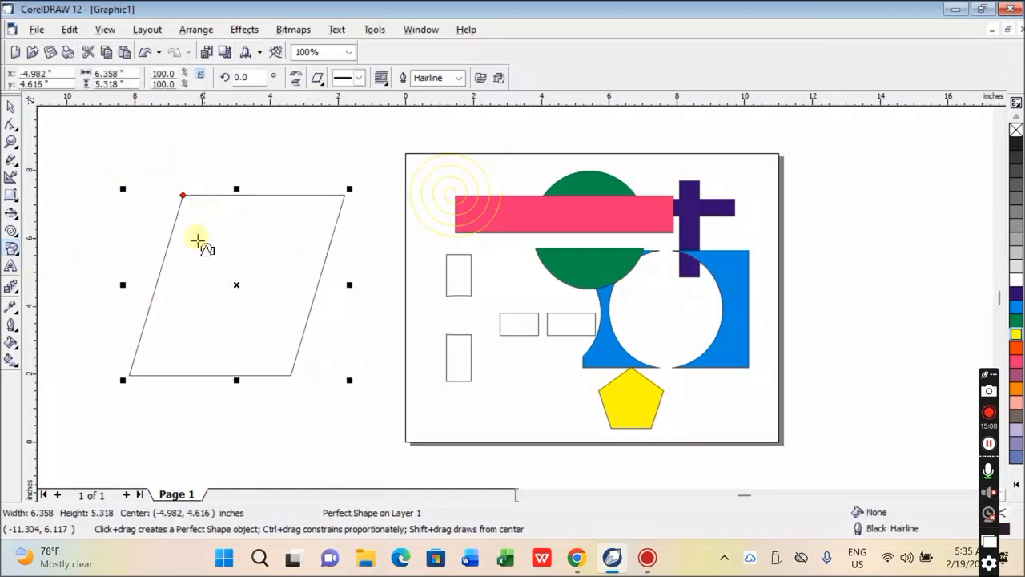
drag(183, 196, 282, 236)
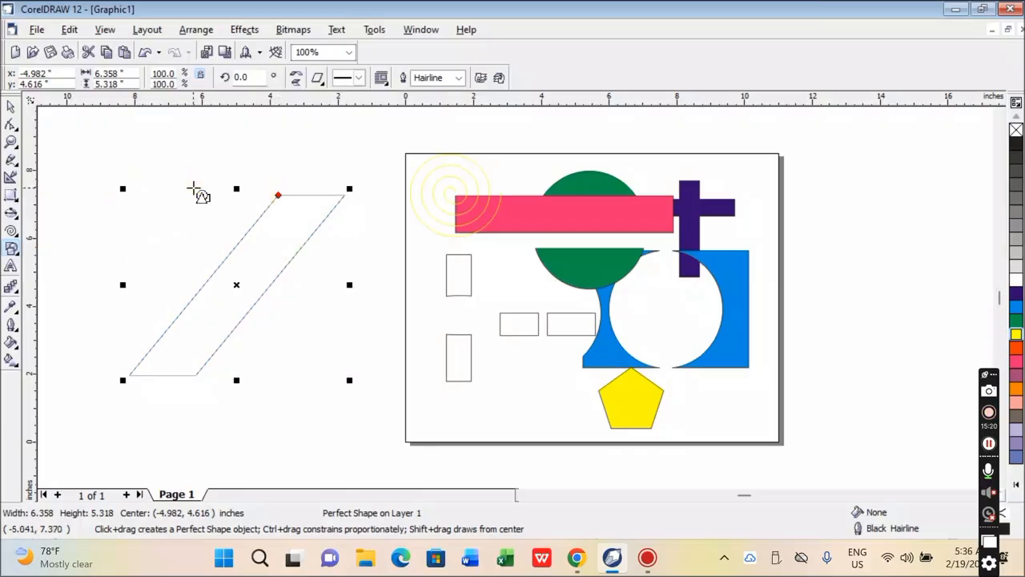
key(Delete)
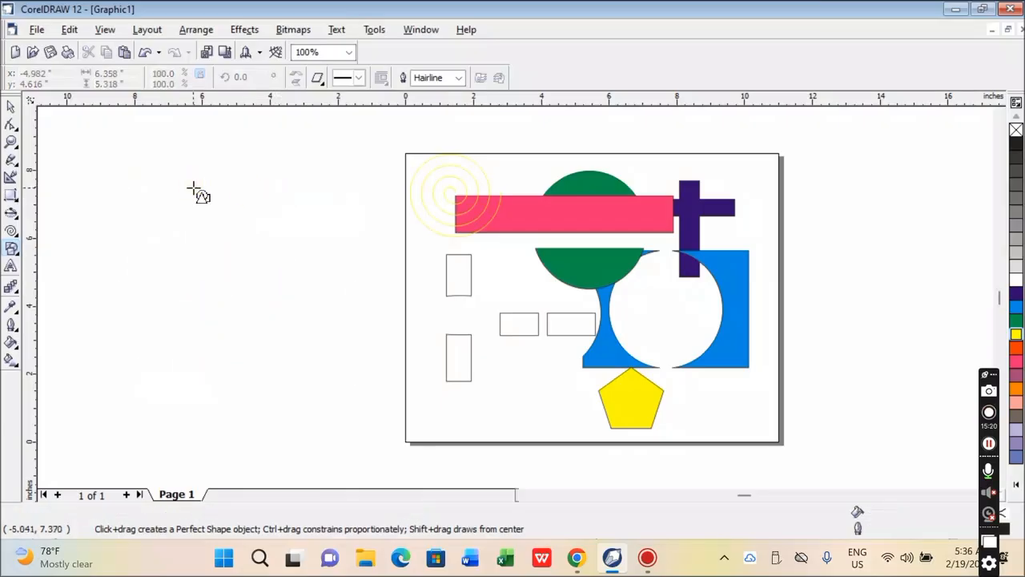
Draw a horizontal double-headed arrow shape about 4.70 × 2.84 in left of the page.
click(19, 252)
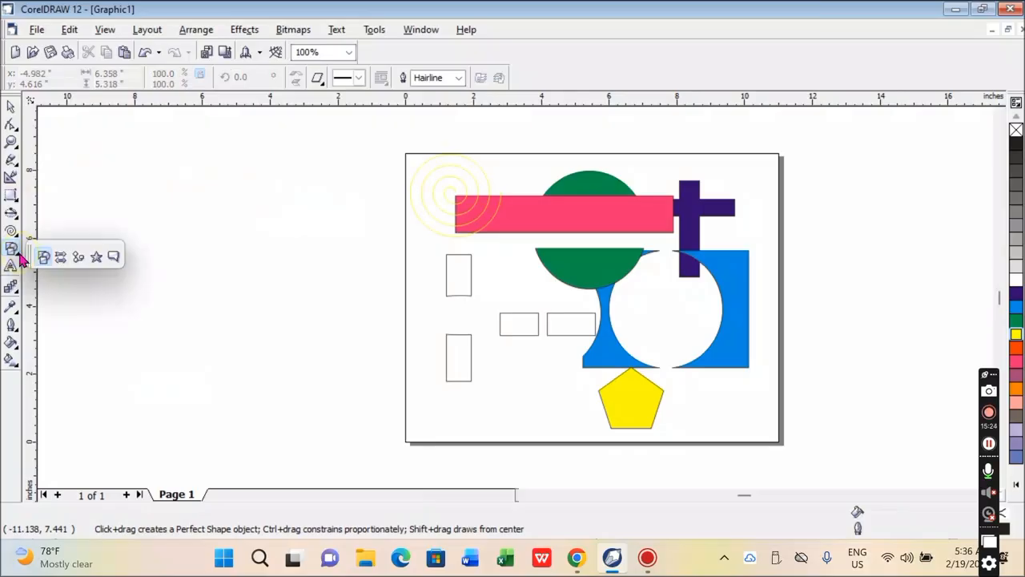
click(62, 257)
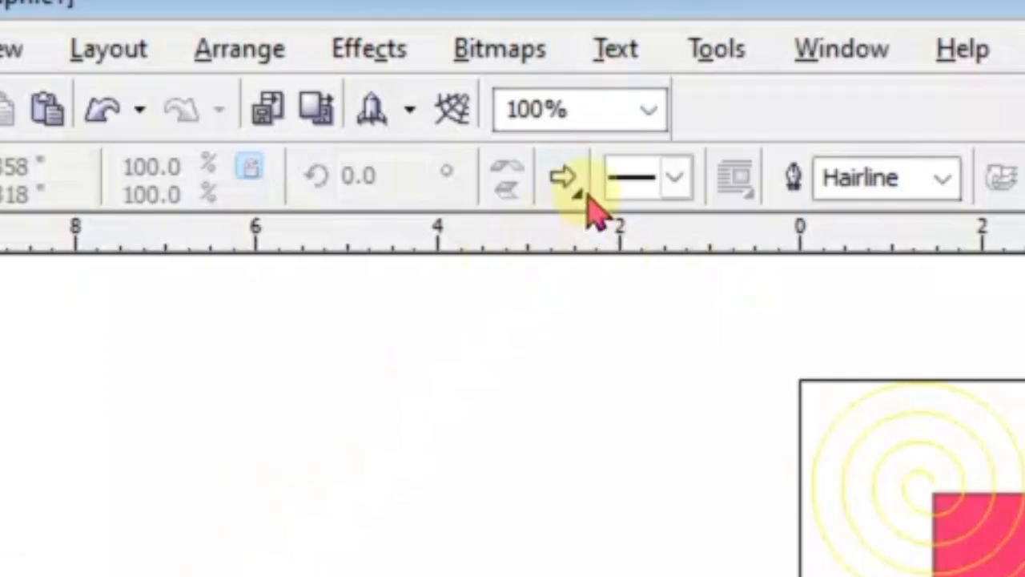
click(587, 194)
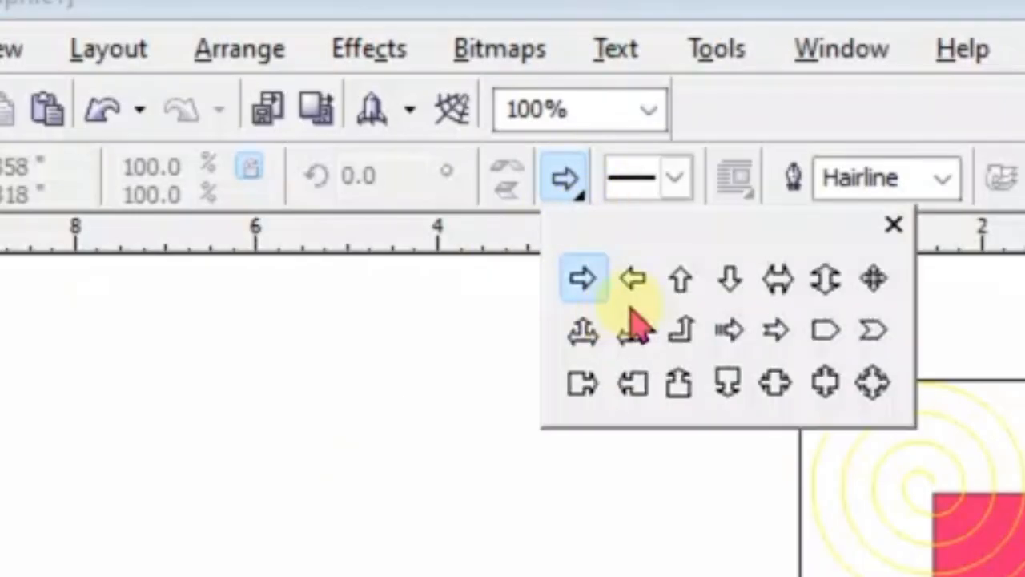
click(777, 278)
drag(211, 171, 376, 275)
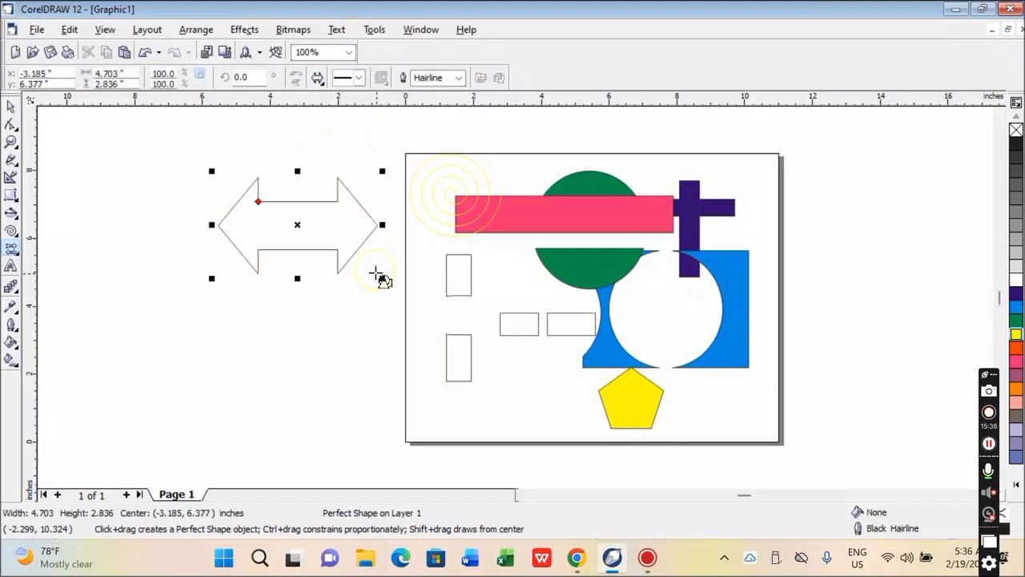
Draw a four-way arrow shape about 2.46 × 2.51 in below and left of the double-headed arrow.
click(320, 79)
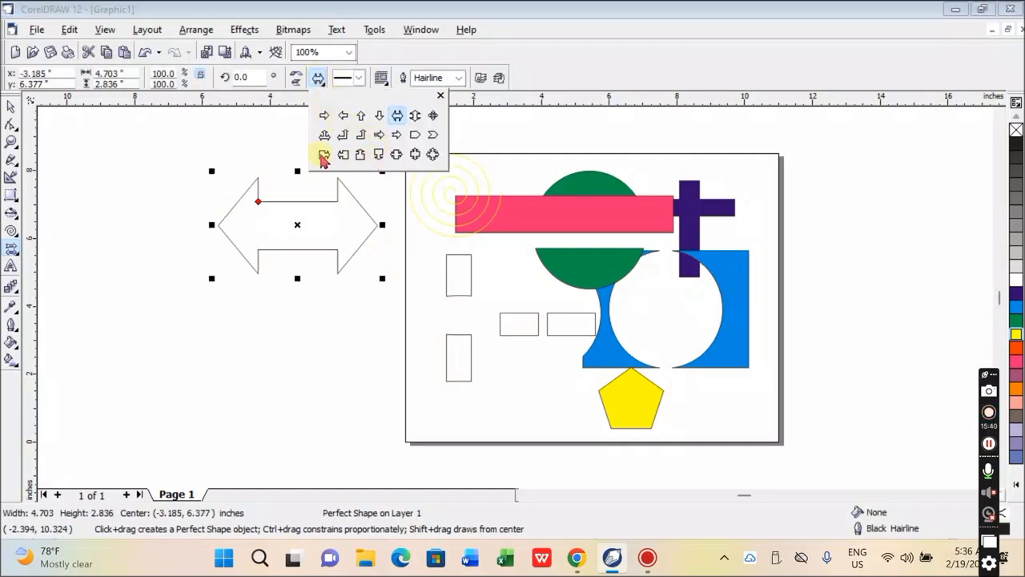
click(433, 154)
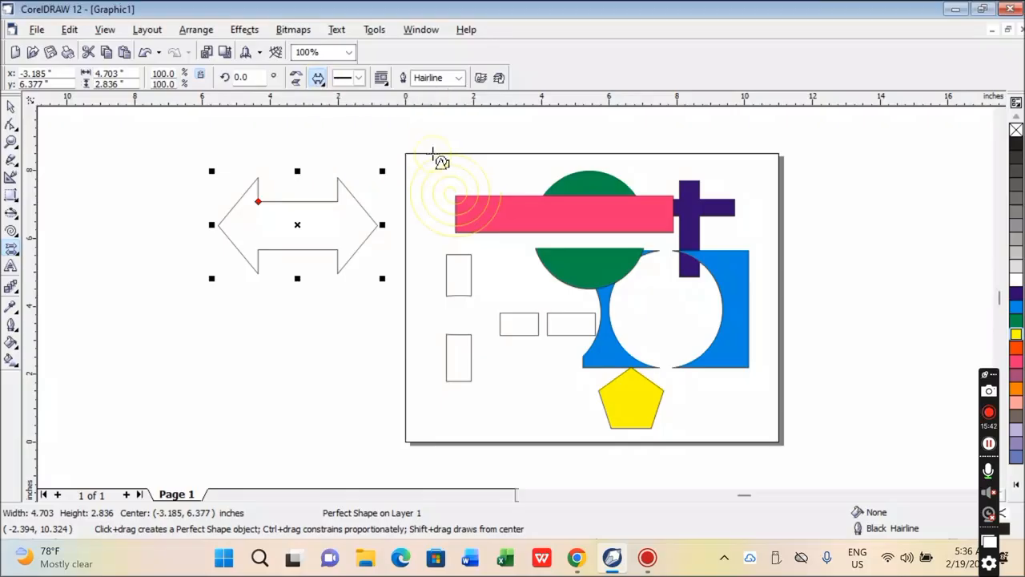
drag(138, 264, 224, 351)
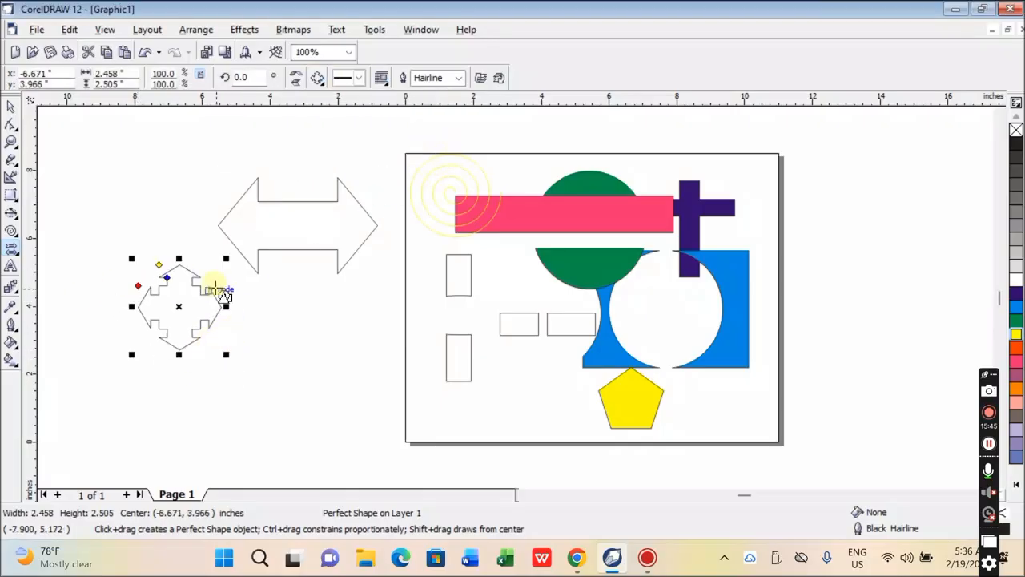
Draw a bent arrow pointing left and up, about 2.65 × 3.21 in, below the double-headed arrow.
click(318, 78)
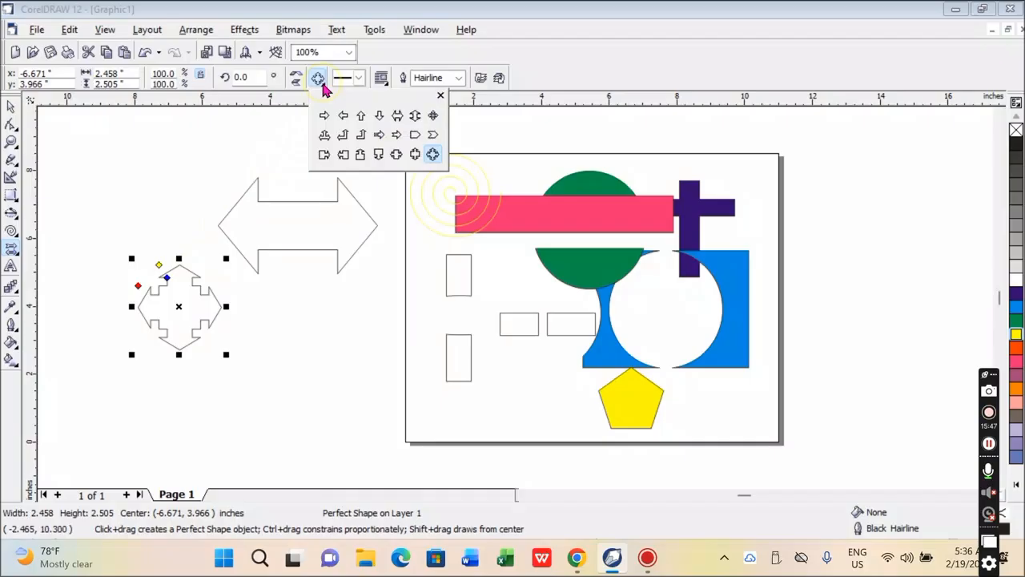
click(344, 134)
drag(305, 296, 394, 407)
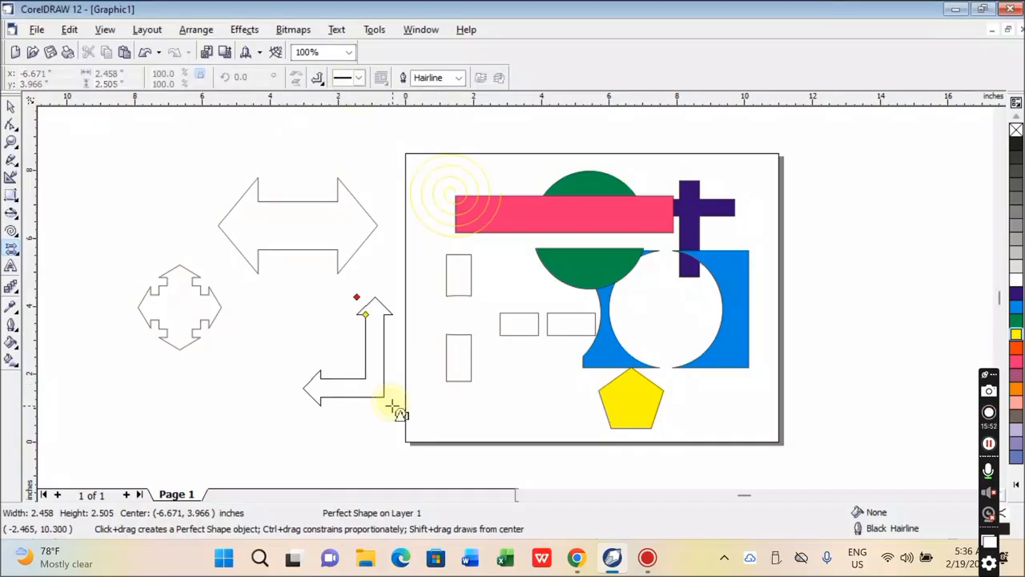
Draw a nine-pointed star about 3.49 × 3.12 in above the four-way arrow.
click(319, 80)
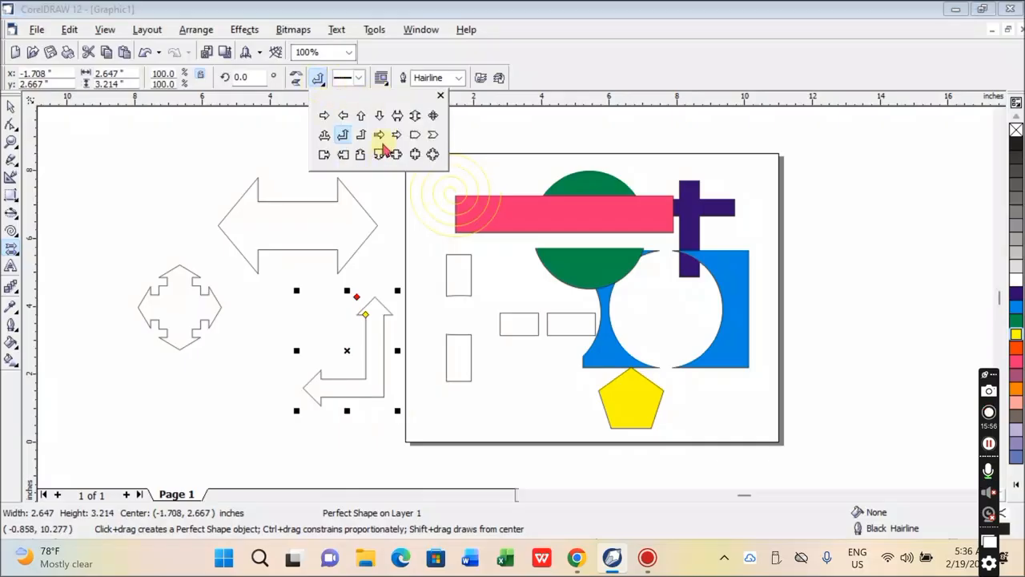
click(13, 232)
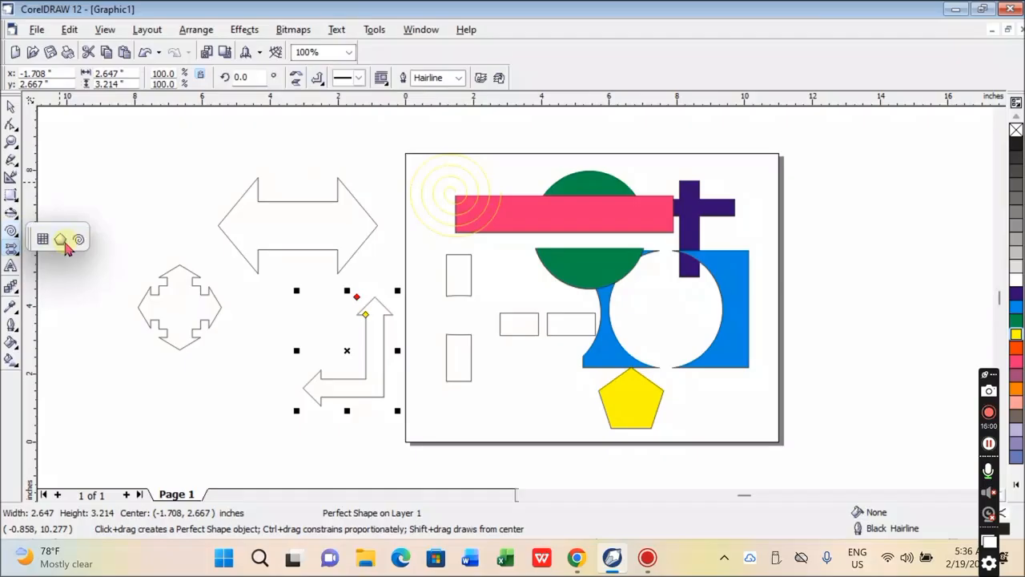
click(62, 240)
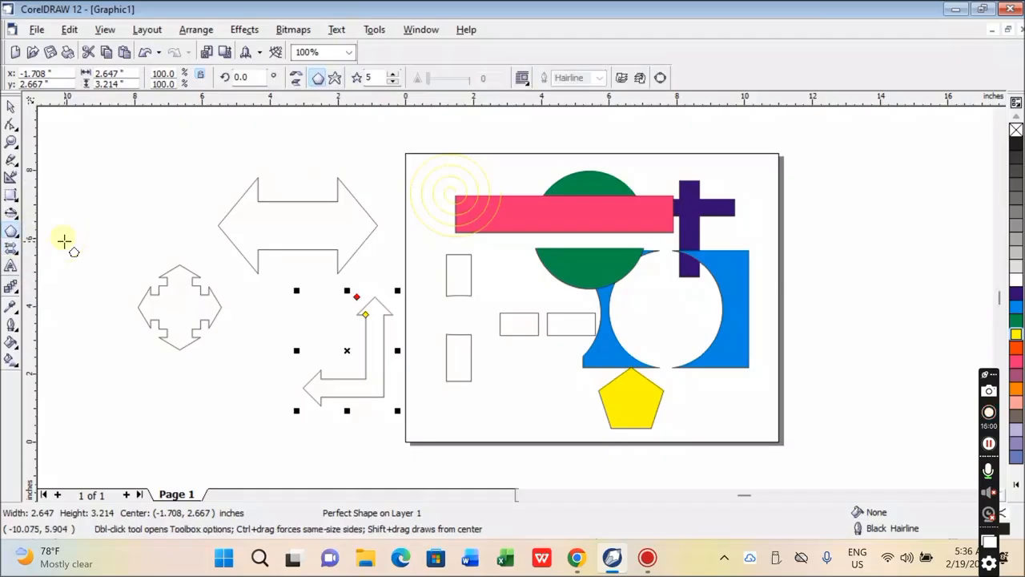
click(336, 77)
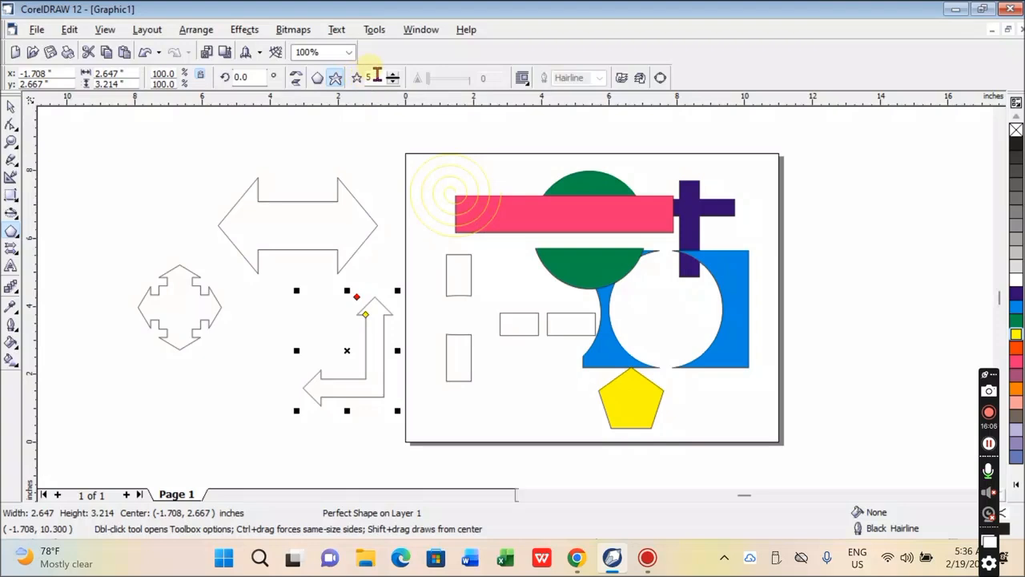
double_click(371, 77)
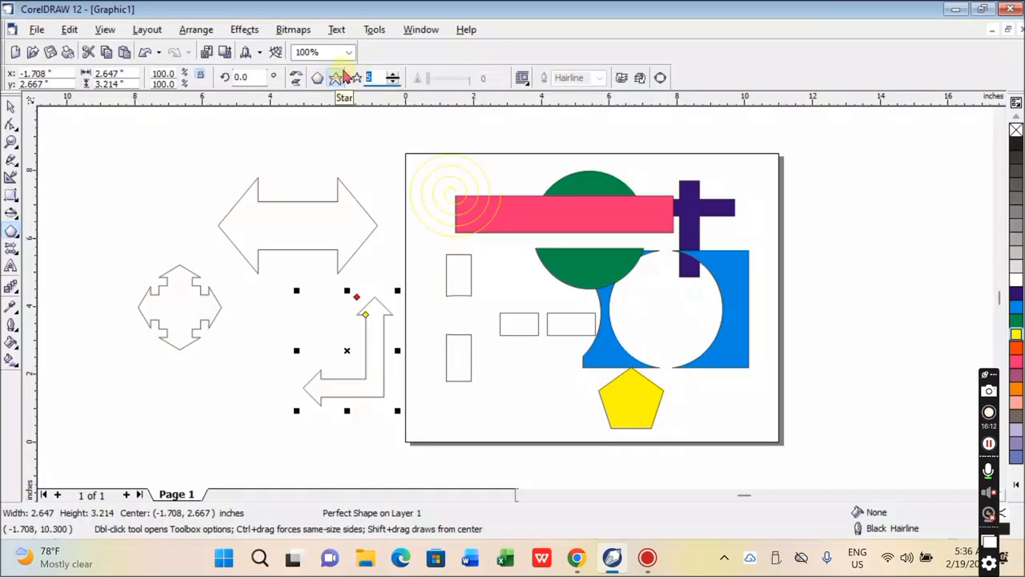
click(337, 80)
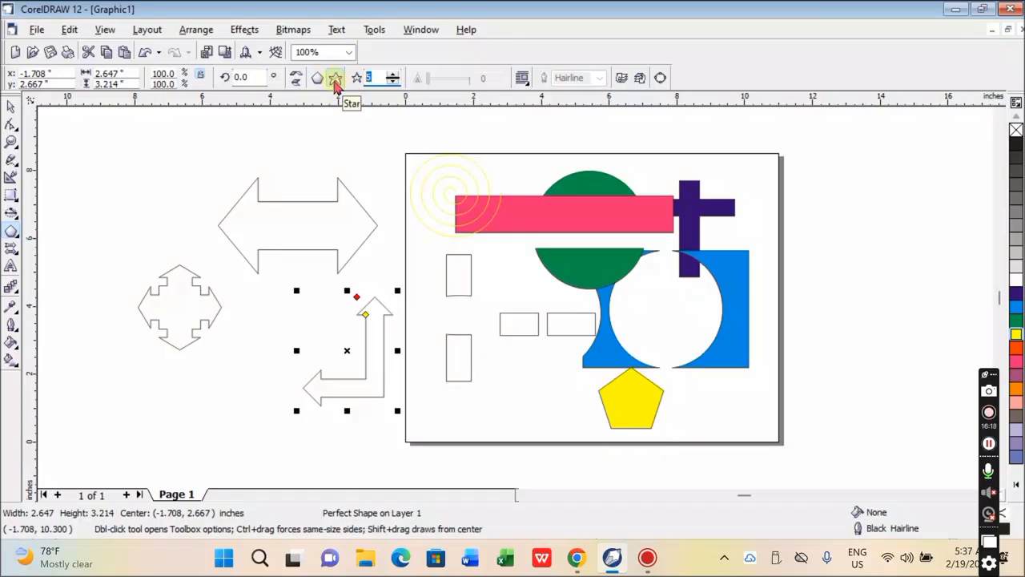
click(187, 176)
drag(125, 150, 244, 259)
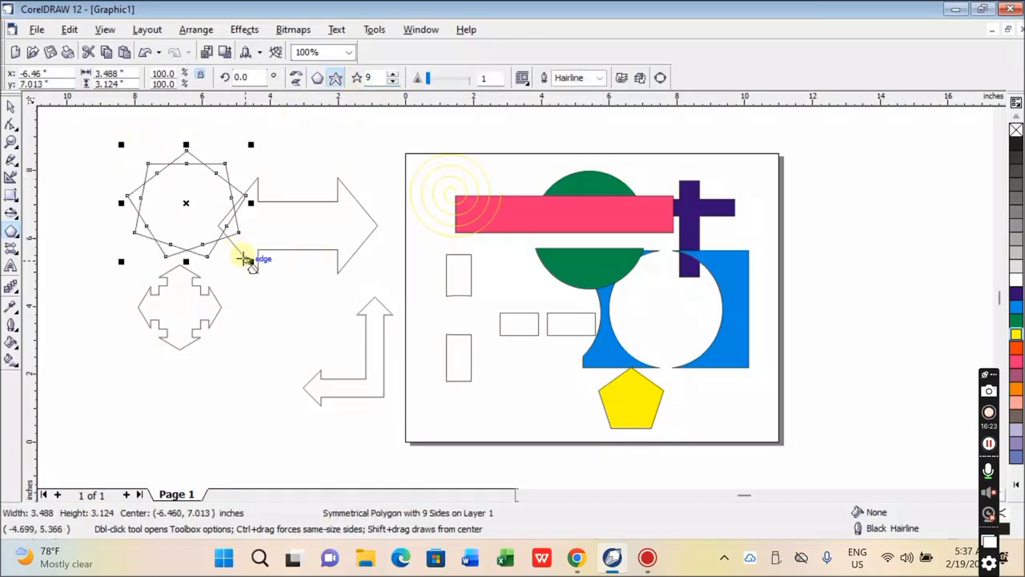
Move the star left, clear of the double-headed arrow, and reduce it to 6 points.
click(11, 106)
drag(161, 179, 104, 181)
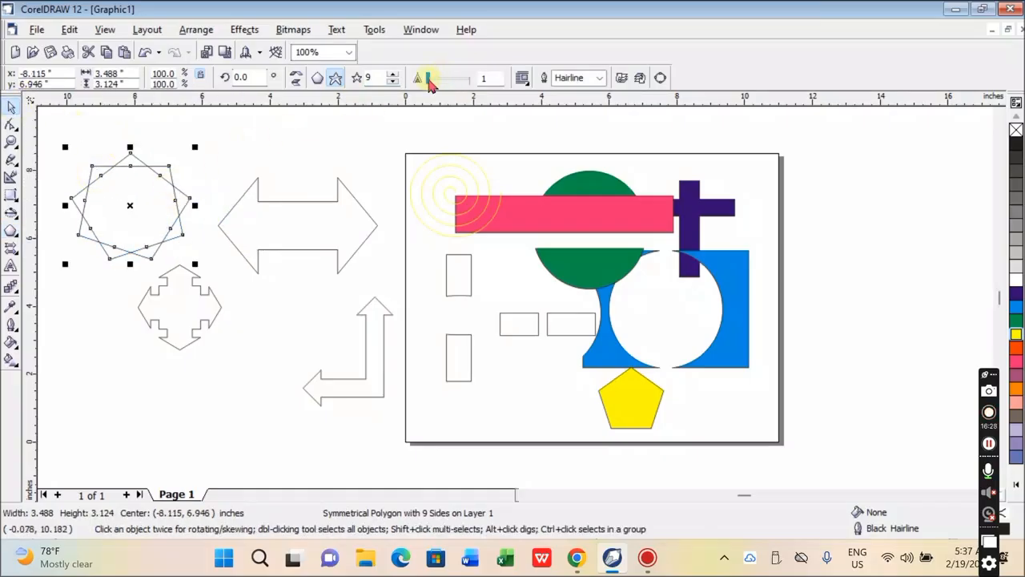
click(393, 82)
click(394, 82)
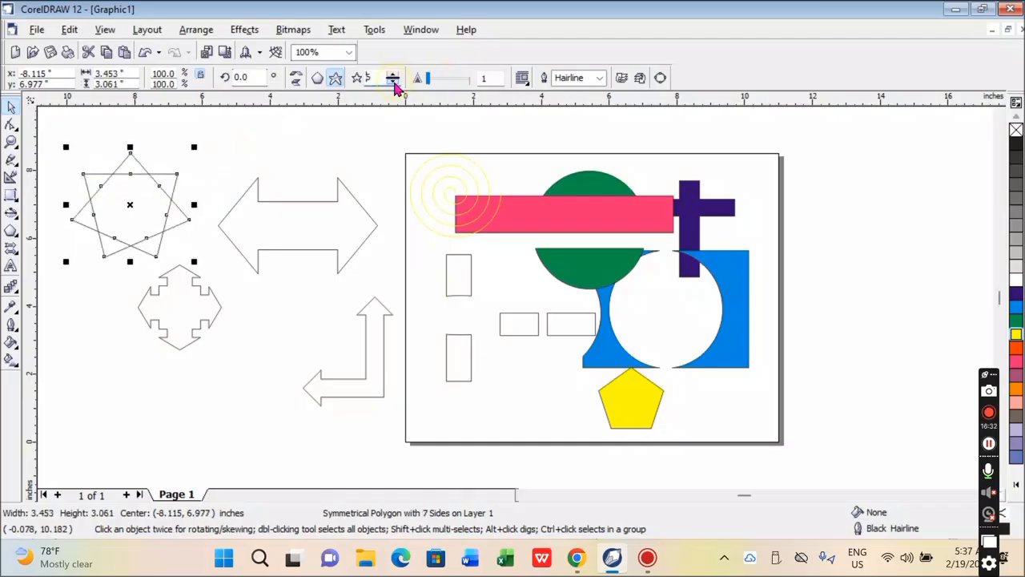
click(393, 82)
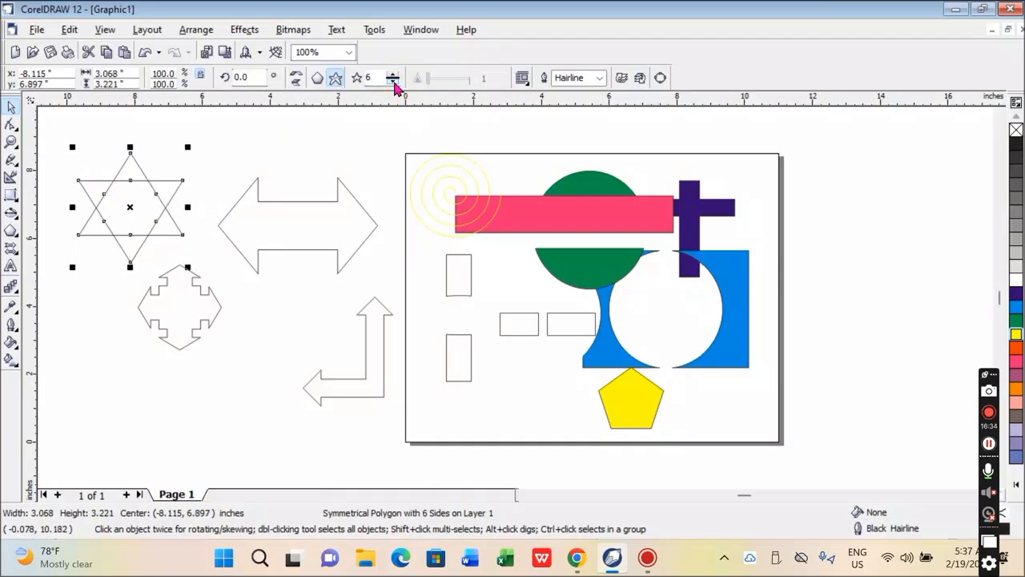
Place the four-way arrow on the page left of the yellow pentagon and the bent arrow at the page's lower-right corner.
drag(167, 310, 519, 375)
drag(370, 361, 772, 397)
mouse_move(530, 389)
mouse_down()
mouse_move(373, 395)
mouse_move(535, 400)
mouse_up()
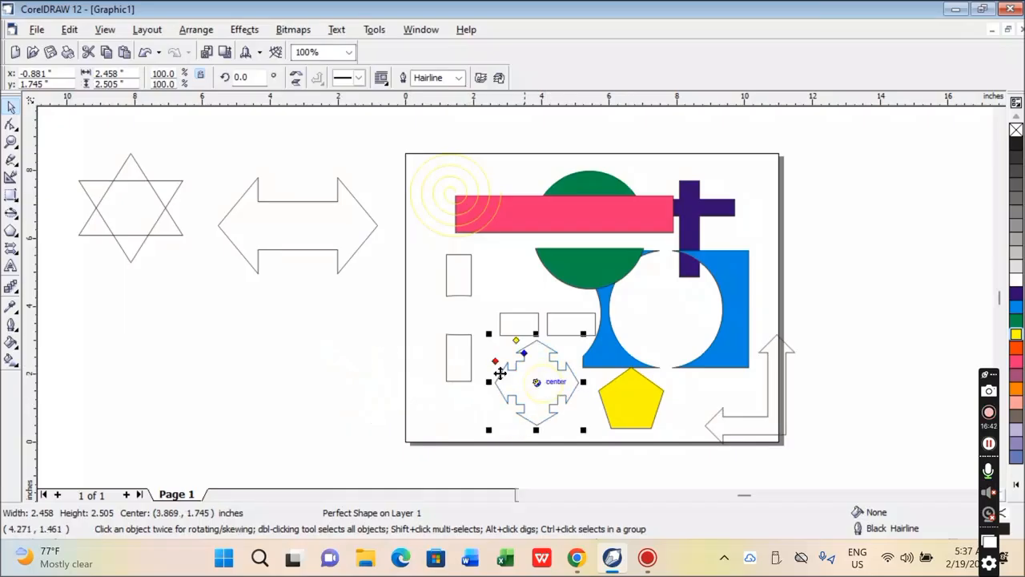
Shrink the double-headed arrow to about 2.08 × 1.25 in and reposition it between the six-pointed star and the page.
click(308, 231)
drag(383, 169, 275, 208)
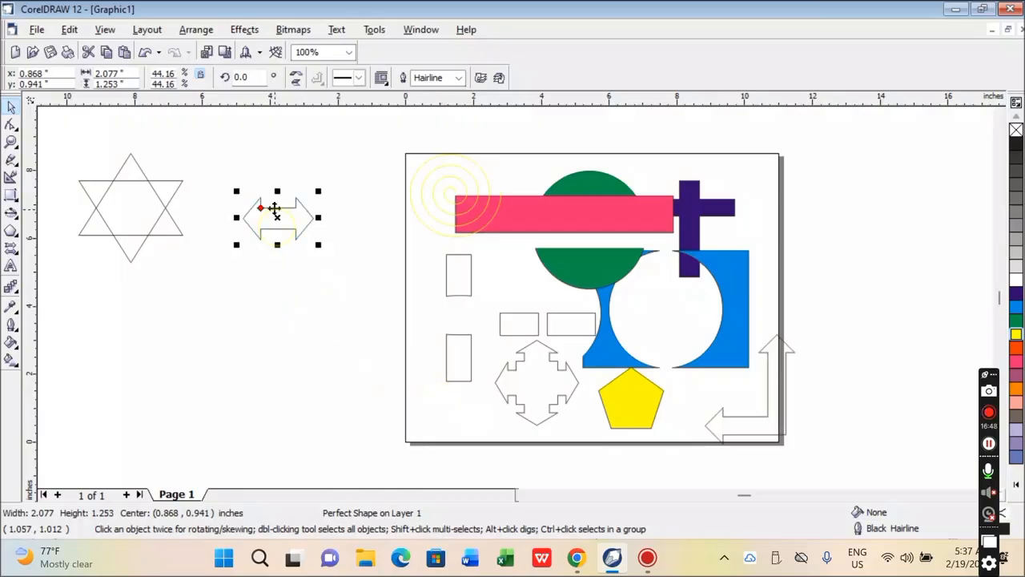
click(330, 251)
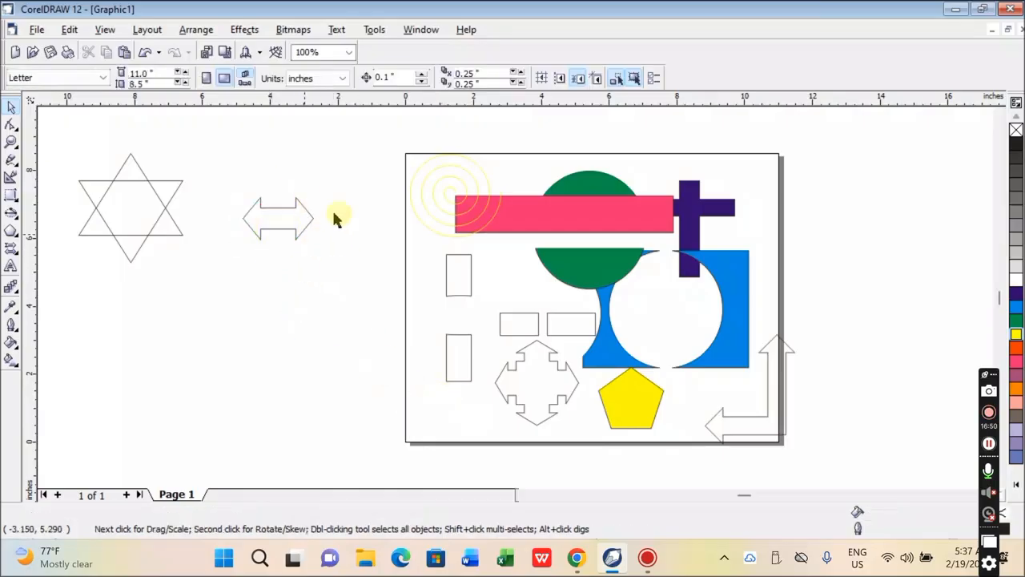
click(280, 229)
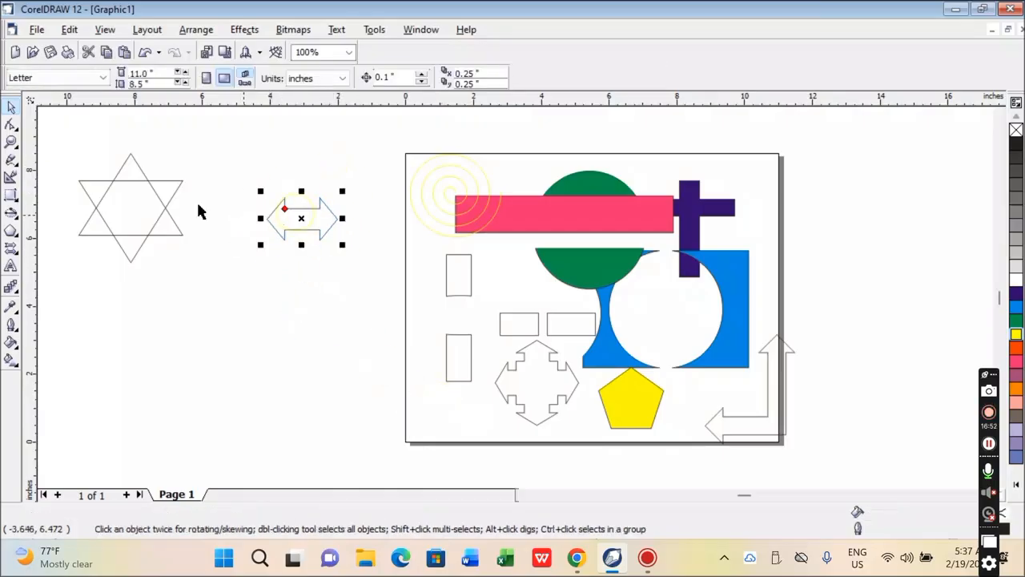
Draw a rectangle about 3.45 × 0.85 in below the star and double-headed arrow, left of the page.
click(12, 196)
click(17, 201)
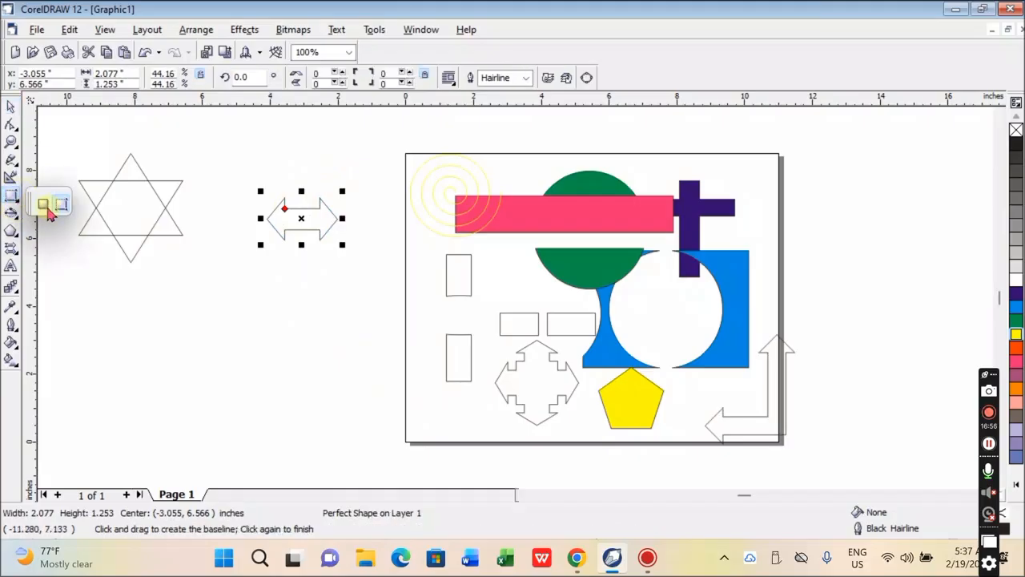
click(46, 205)
drag(178, 294, 296, 323)
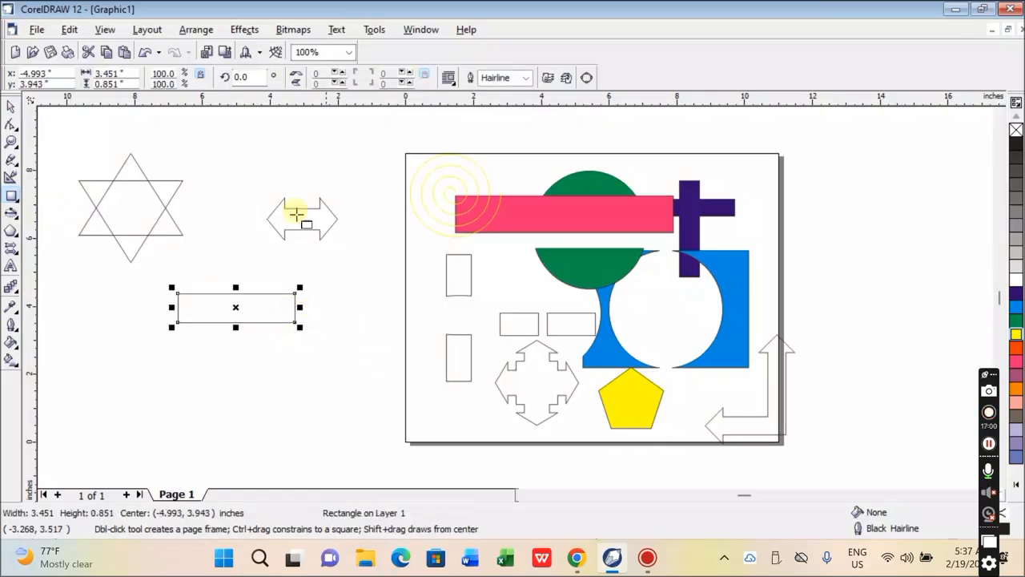
Draw a rectangle about 1.2 × 1.3 in between the long rectangle and the page, and convert it to curves.
click(11, 106)
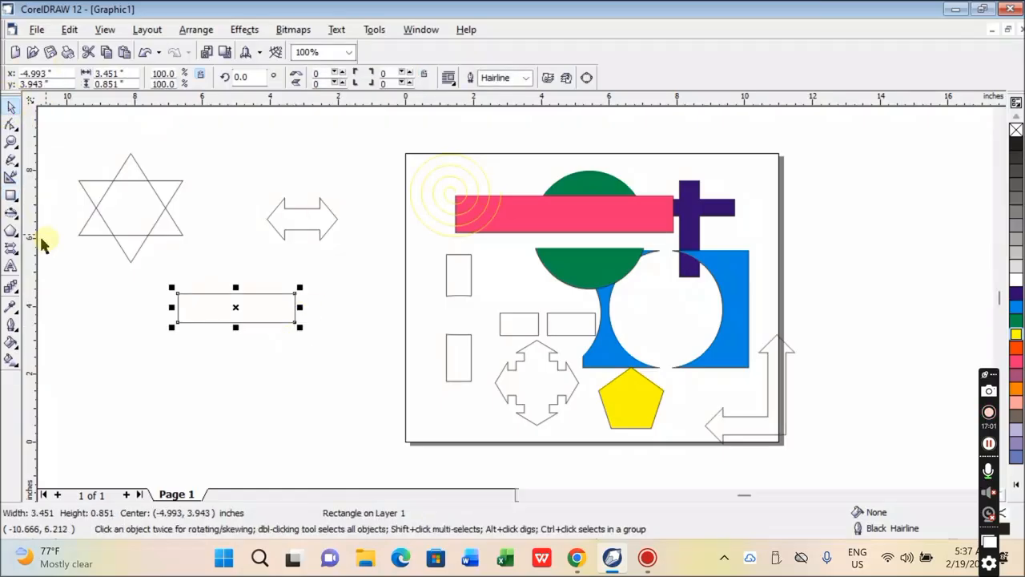
click(11, 197)
drag(340, 298, 380, 342)
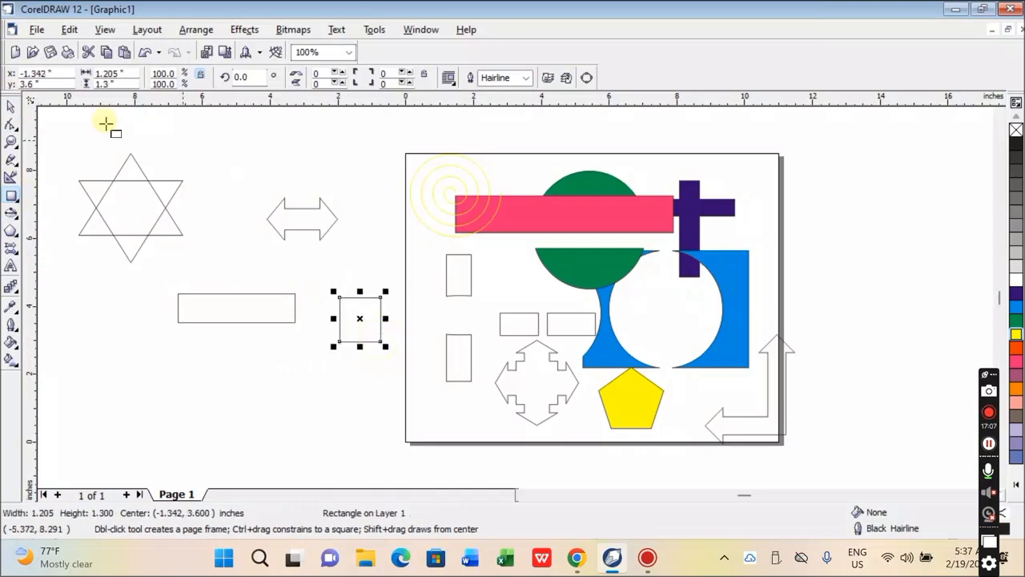
click(10, 126)
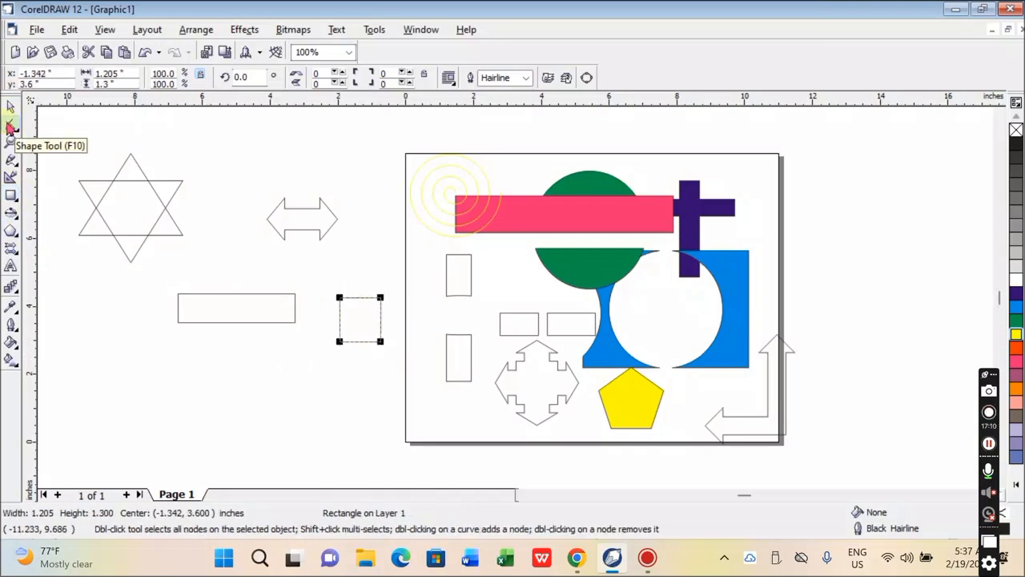
click(196, 30)
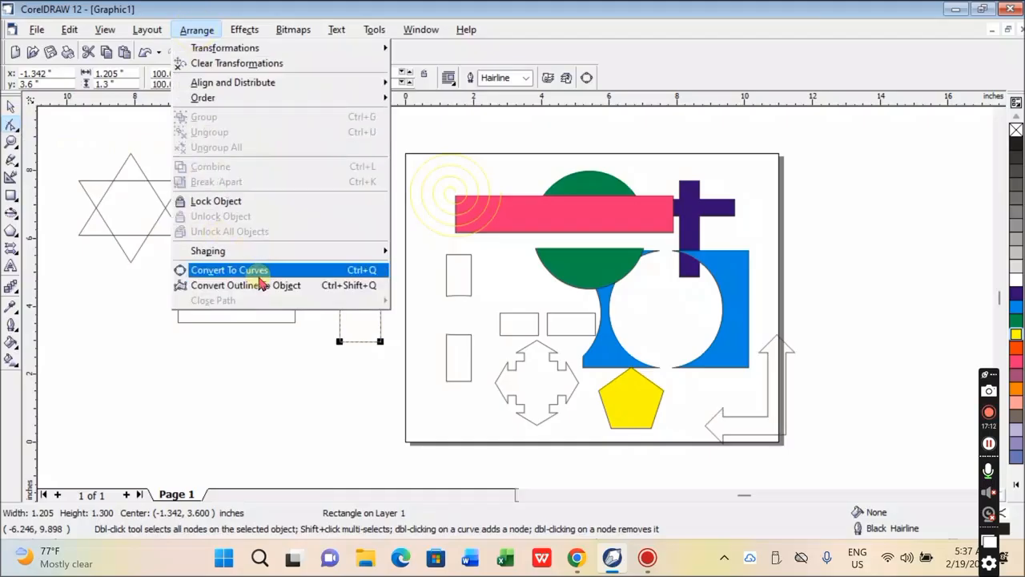
click(264, 272)
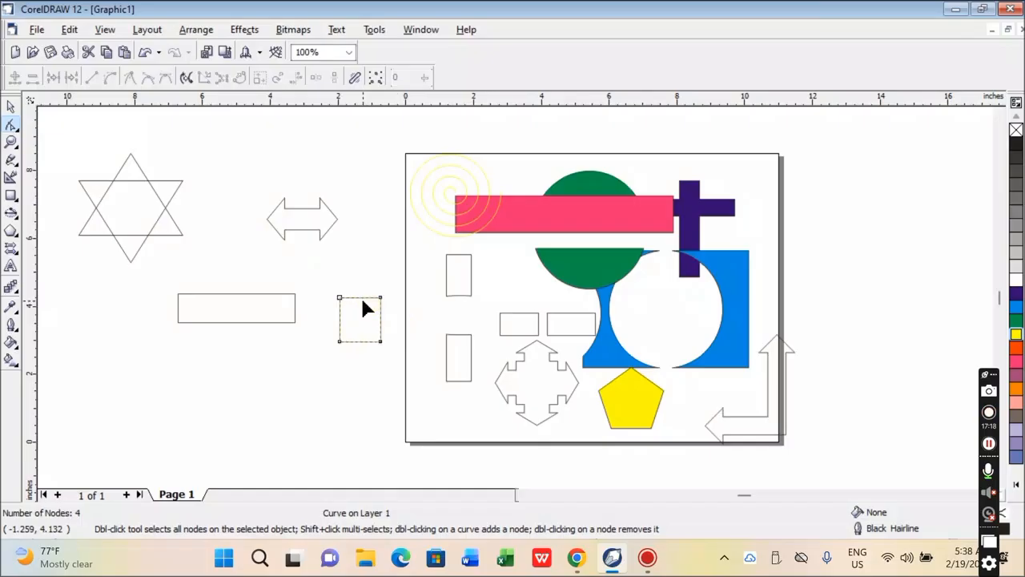
Reshape the small rectangle into a right-pointing triangle by adding a node midway on its right edge and deleting both right corner nodes.
click(382, 298)
click(381, 326)
double_click(382, 318)
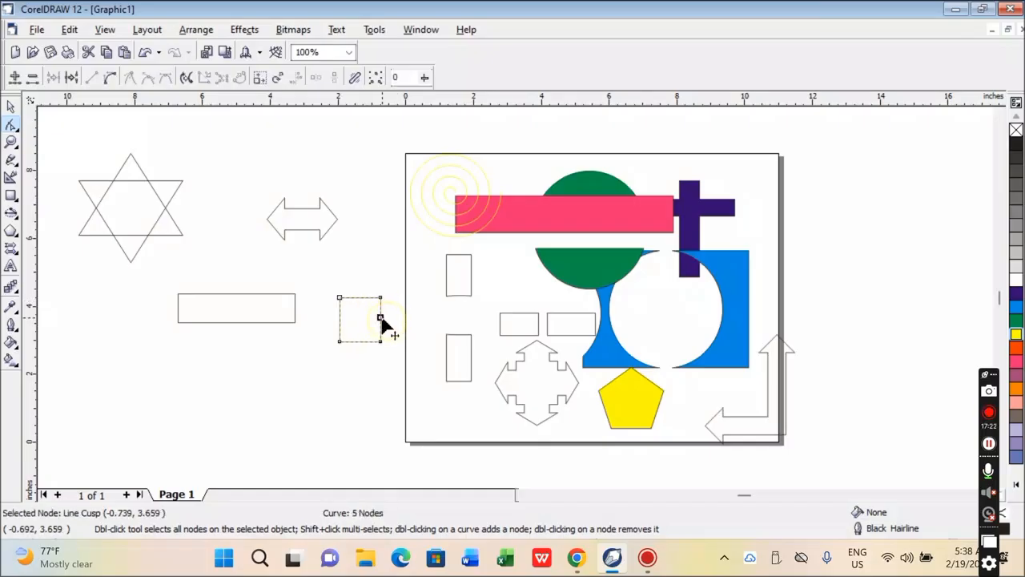
double_click(382, 300)
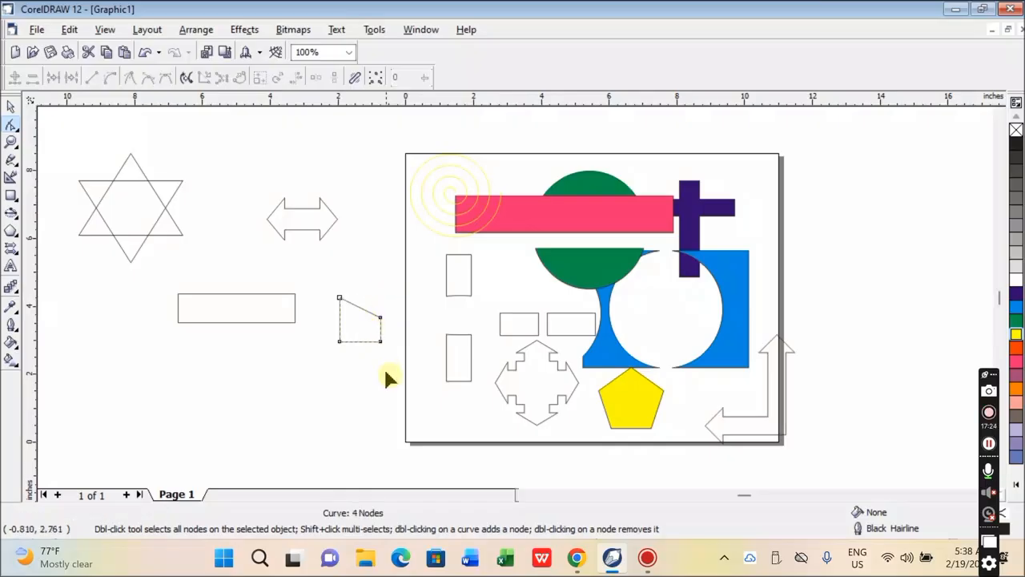
double_click(381, 342)
Place the triangle at the long rectangle's right end and shorten the rectangle from its left side to about half its length.
click(10, 107)
drag(351, 315, 303, 304)
click(233, 322)
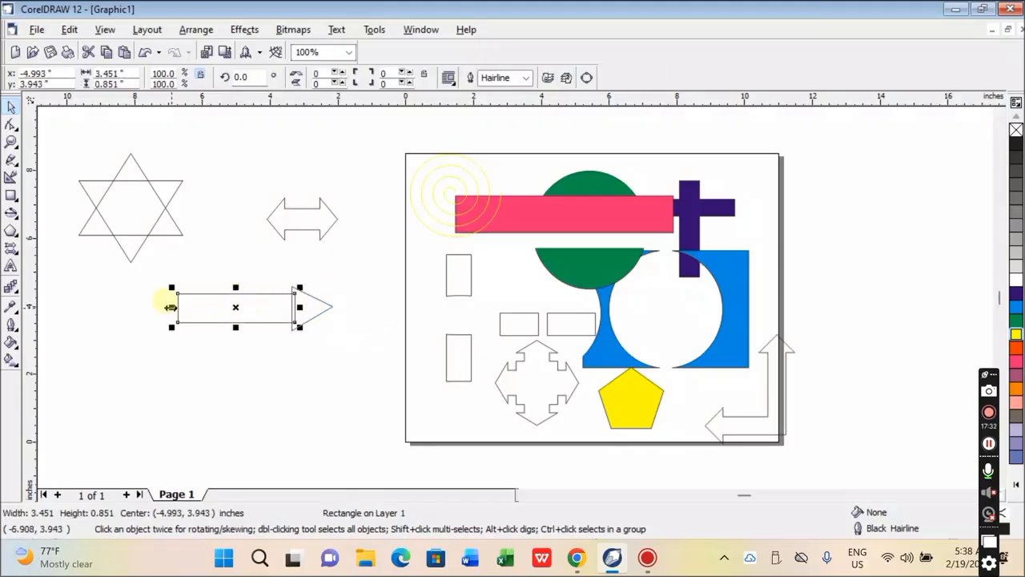
drag(178, 308, 236, 308)
Duplicate the triangle, mirror the copy horizontally and place it just below the star, left of the rectangle.
drag(315, 315, 356, 320)
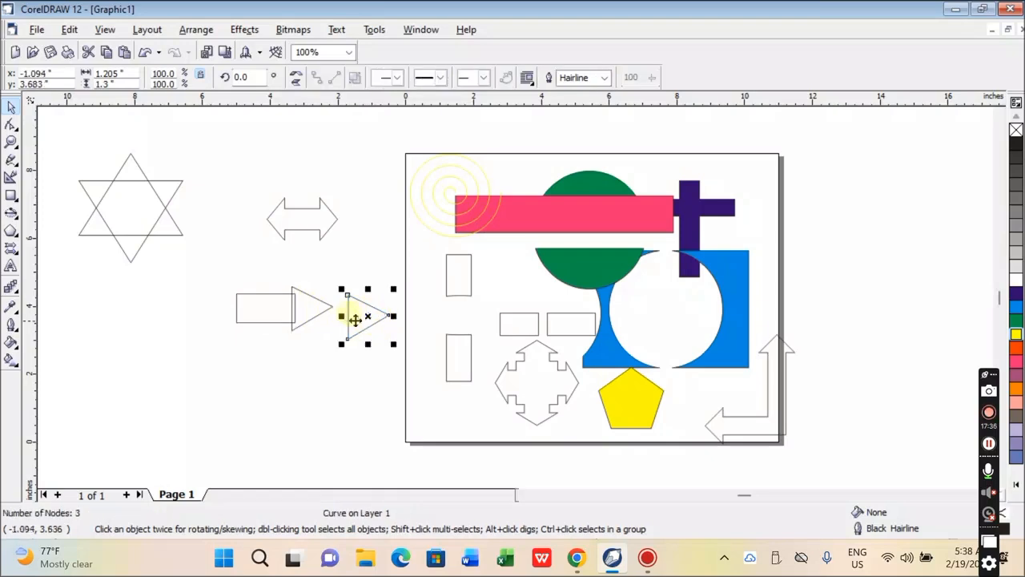
click(298, 77)
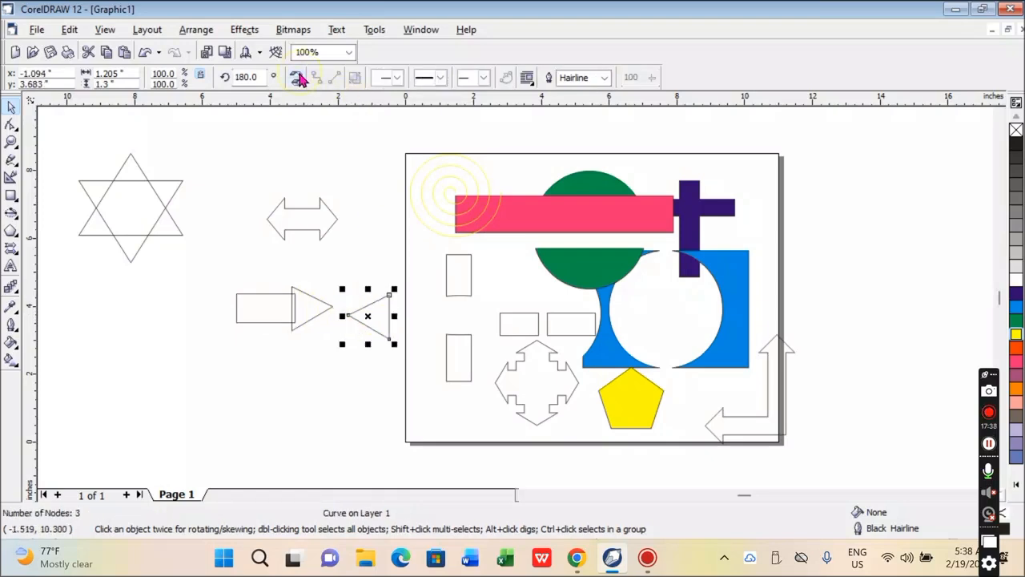
drag(368, 315, 169, 289)
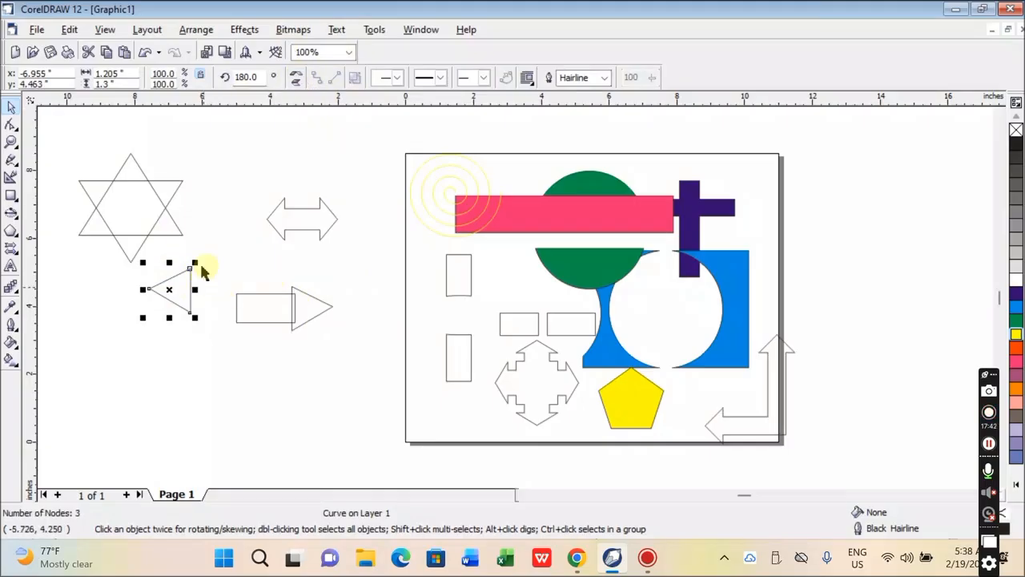
Mirror the triangle copy horizontally back and forth, leaving its tip pointing left.
click(299, 78)
click(299, 78)
click(299, 78)
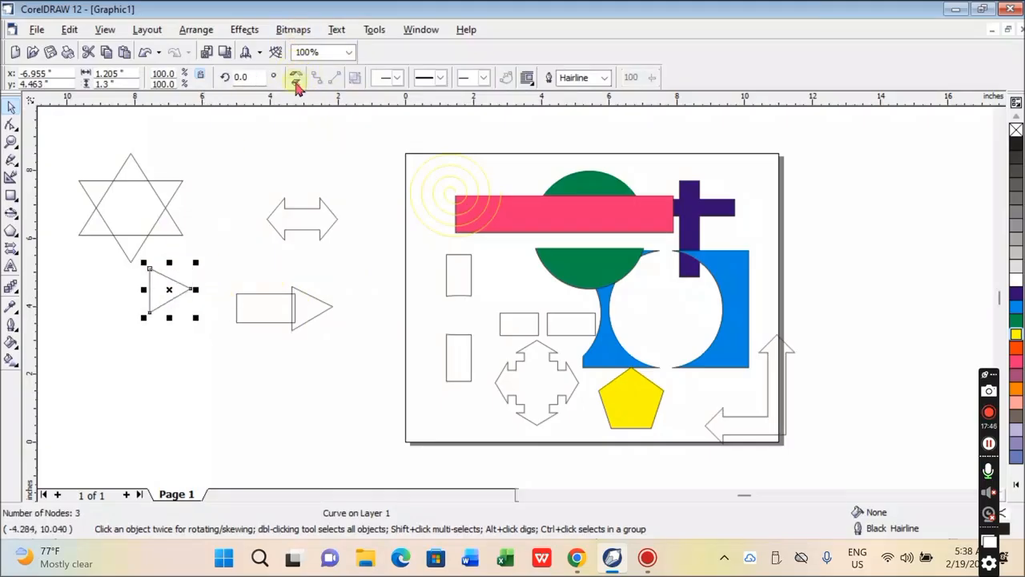
click(296, 81)
click(295, 80)
click(299, 77)
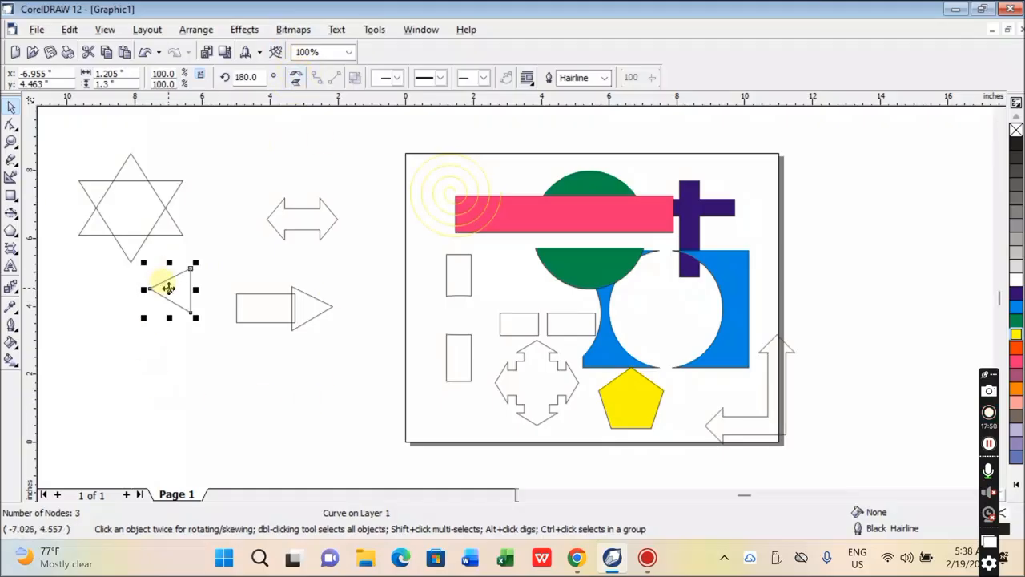
Attach the left-pointing triangle to the rectangle's left end and weld both triangles and the rectangle into one double-headed arrow.
drag(170, 290, 220, 307)
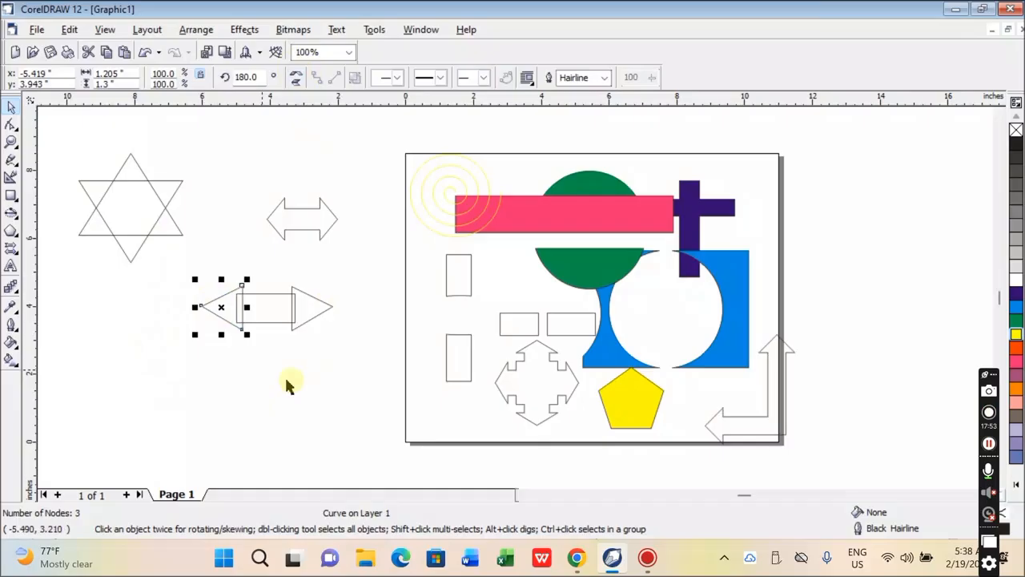
click(349, 362)
drag(343, 384, 171, 264)
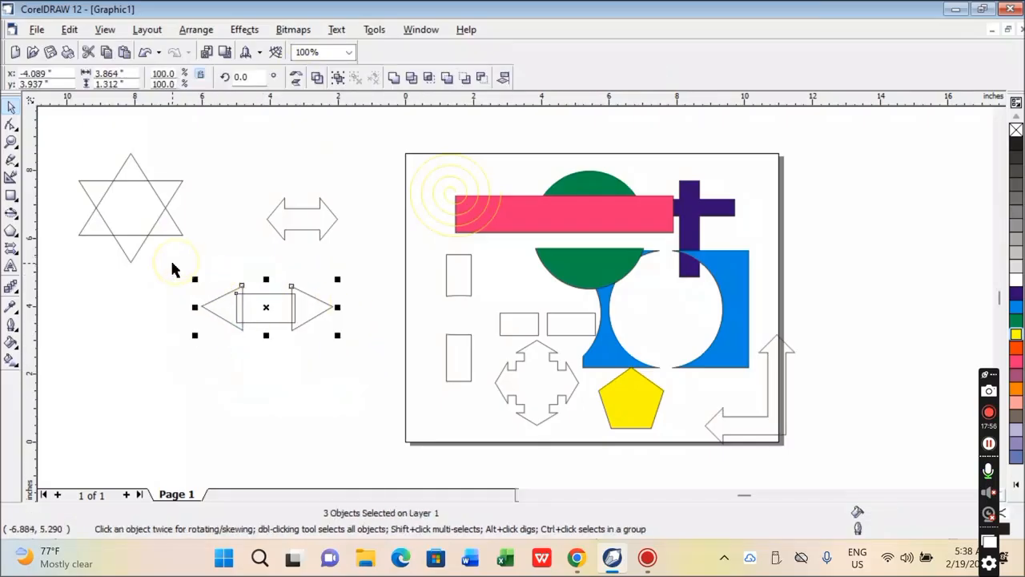
click(394, 77)
Move the welded arrow directly beneath the existing double-headed arrow and shrink it to a similar width and height.
drag(293, 300, 347, 272)
drag(231, 269, 258, 270)
click(355, 350)
click(320, 273)
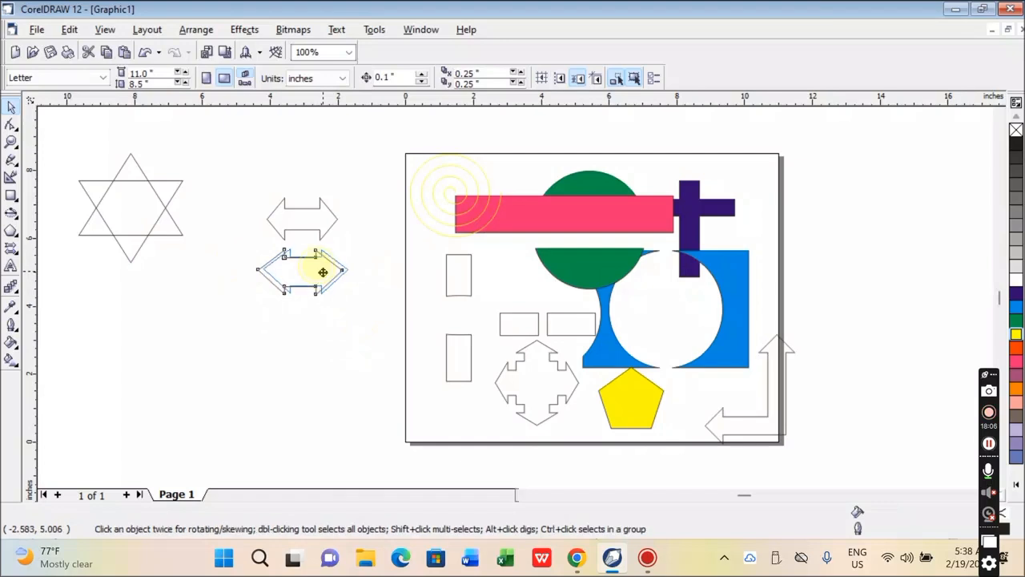
mouse_move(314, 303)
mouse_down()
mouse_move(297, 290)
mouse_move(305, 284)
mouse_up()
click(345, 326)
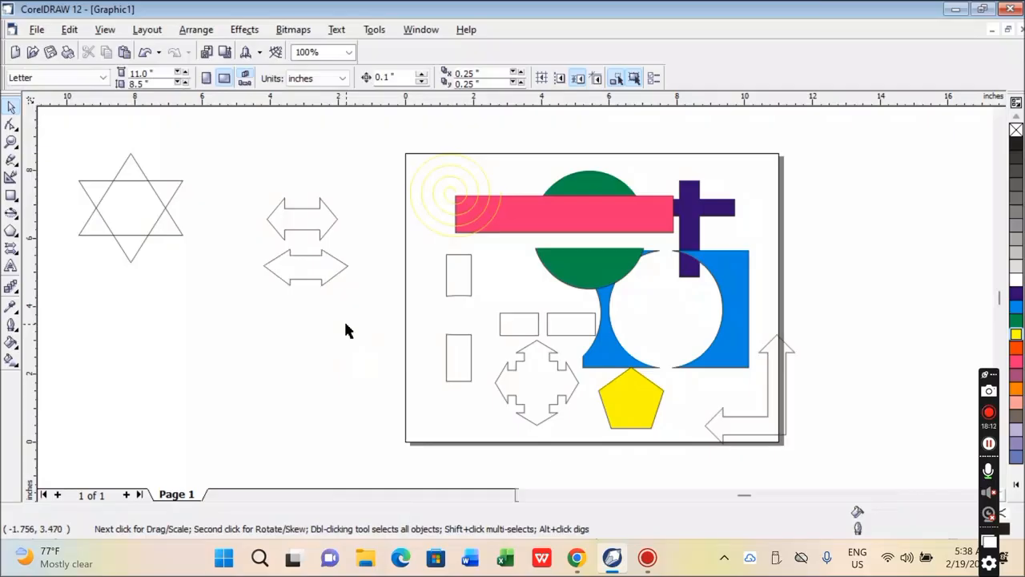
Narrow the welded arrow from both ends so its width nearly matches the double-headed arrow above it.
scroll(288, 211, up, 4)
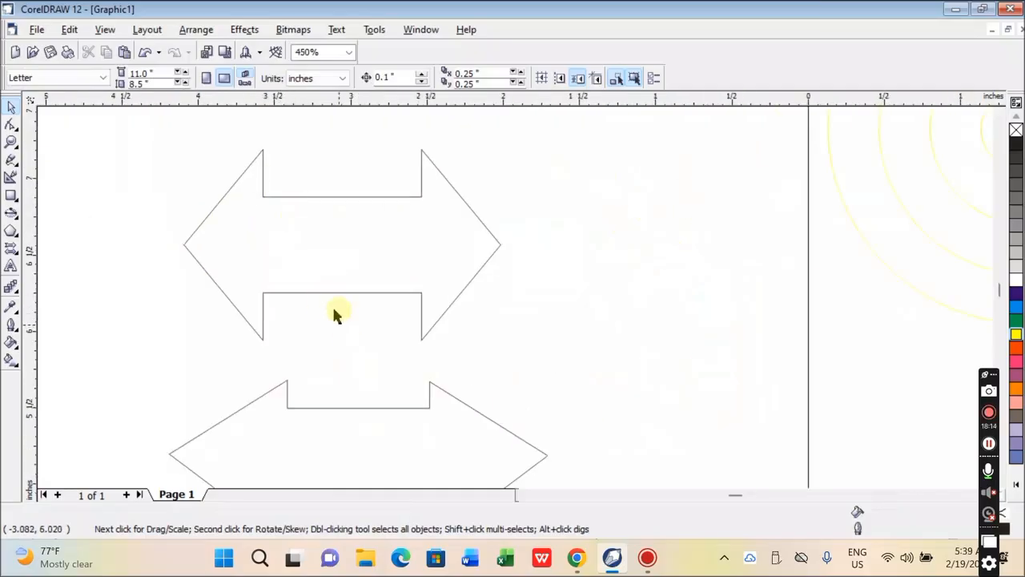
scroll(328, 304, down, 2)
click(346, 370)
drag(417, 346, 400, 344)
drag(238, 345, 248, 344)
click(198, 339)
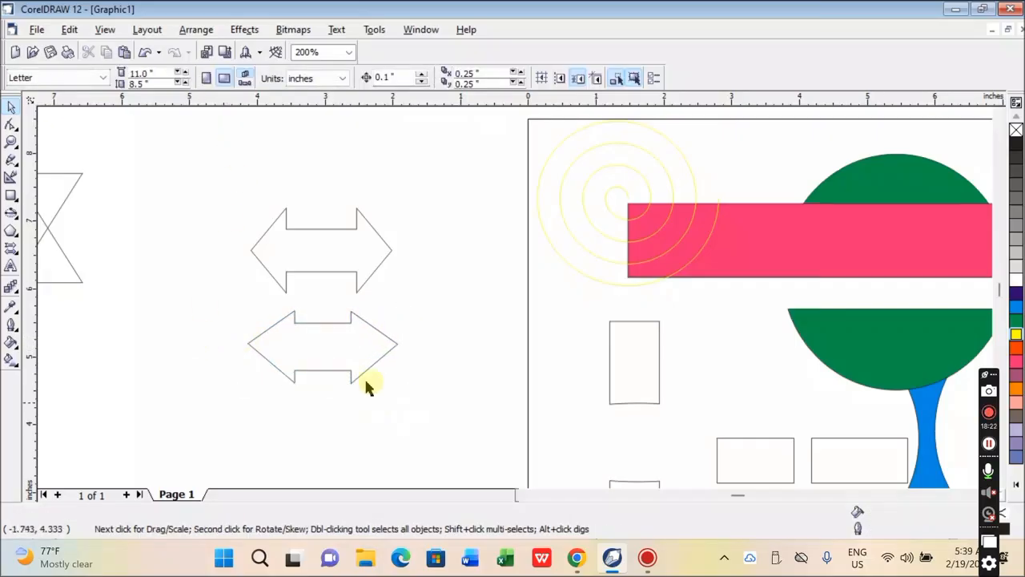
Compare the preset double-headed arrow with the welded arrow by selecting each in turn.
click(296, 248)
click(328, 355)
click(313, 247)
click(303, 361)
click(300, 275)
scroll(430, 344, down, 3)
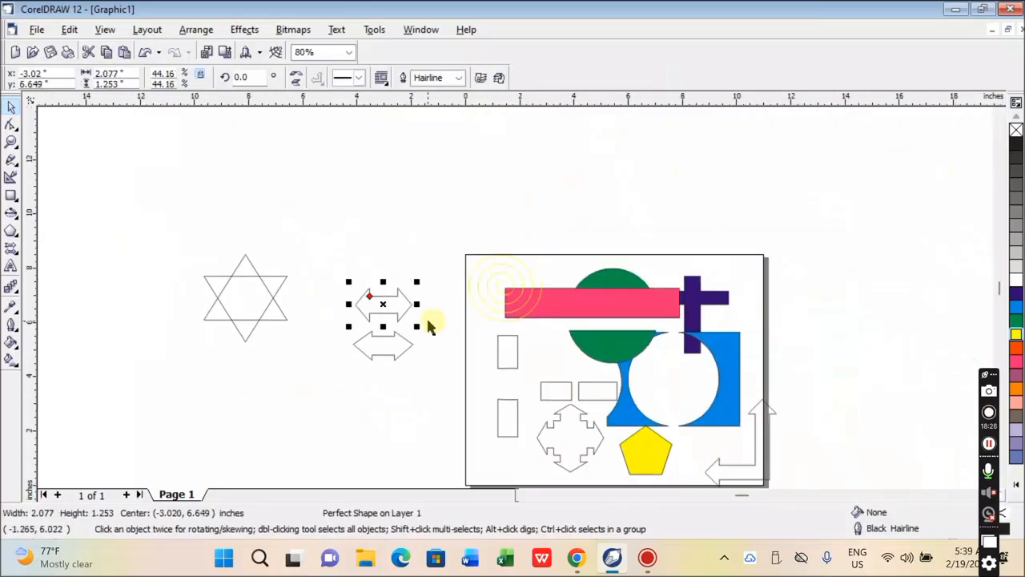
Move the six-pointed star slightly toward the arrows, turn it into a polygon and raise its number of sides to 12.
click(260, 327)
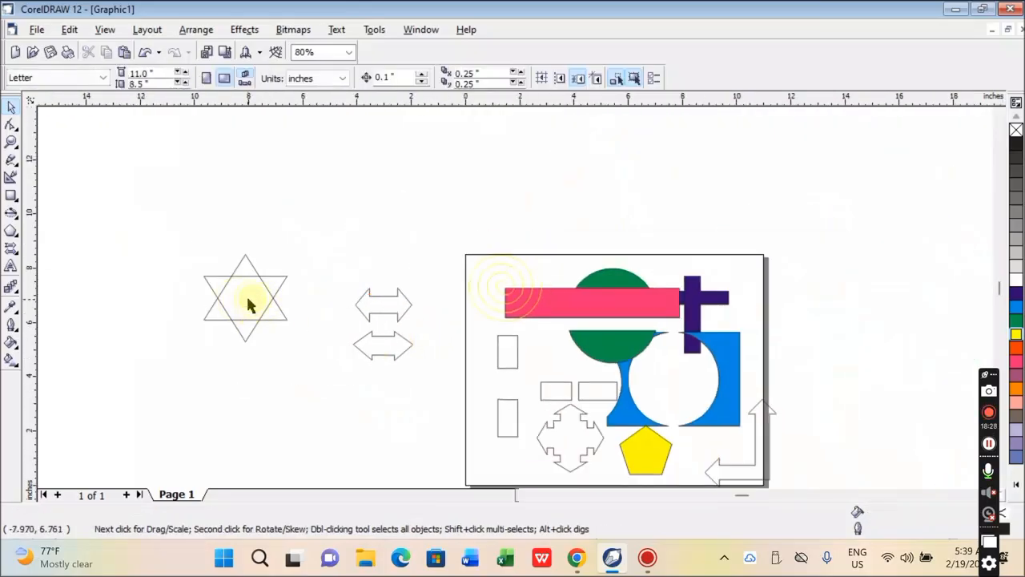
click(239, 264)
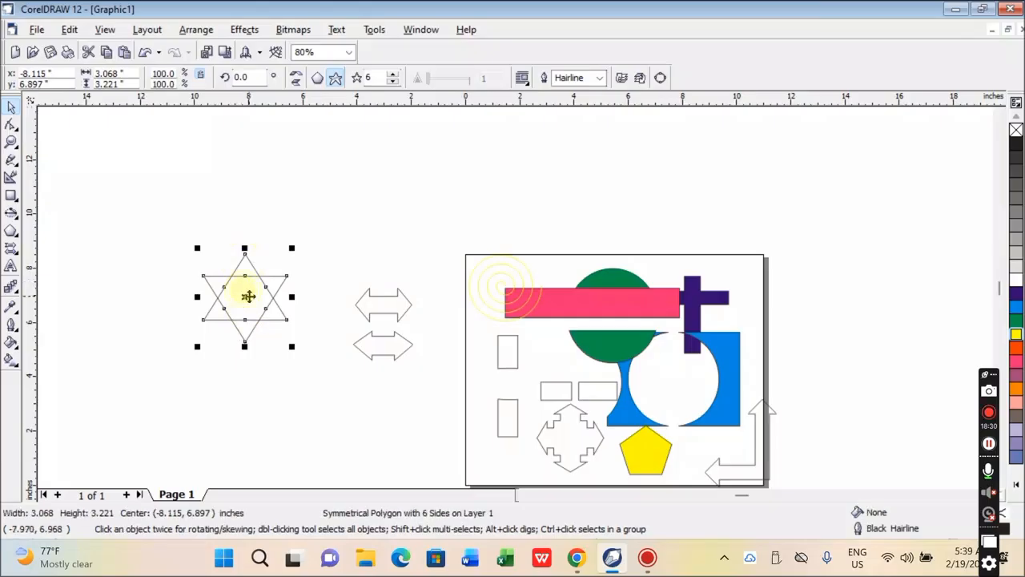
drag(248, 297, 269, 307)
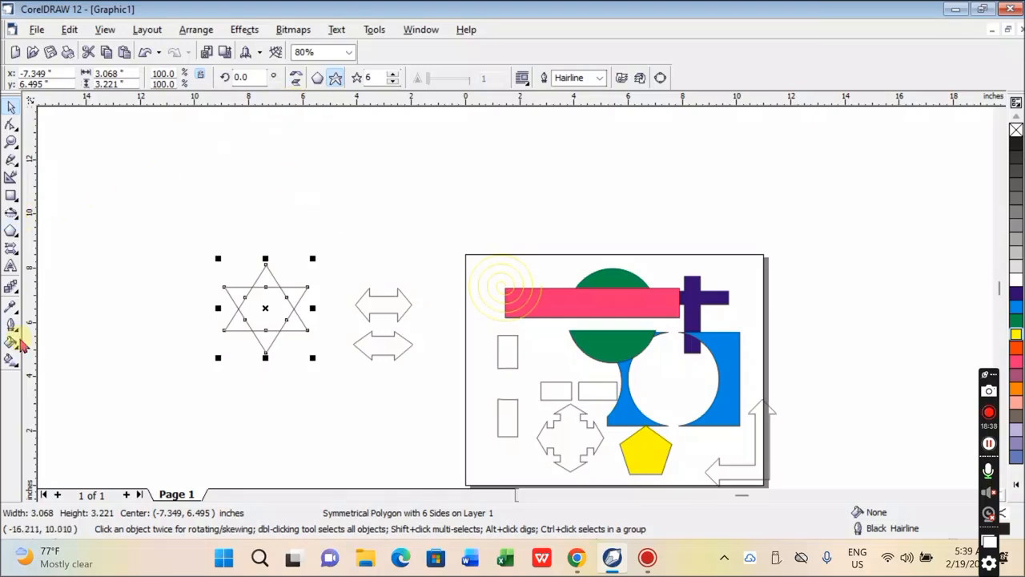
click(393, 81)
click(394, 80)
click(395, 75)
click(394, 76)
click(394, 76)
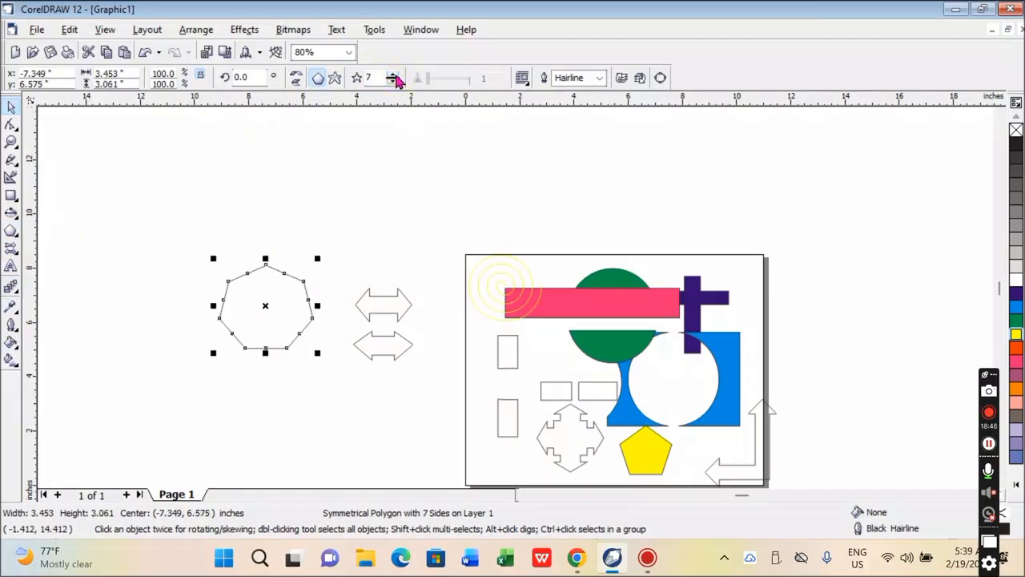
click(394, 75)
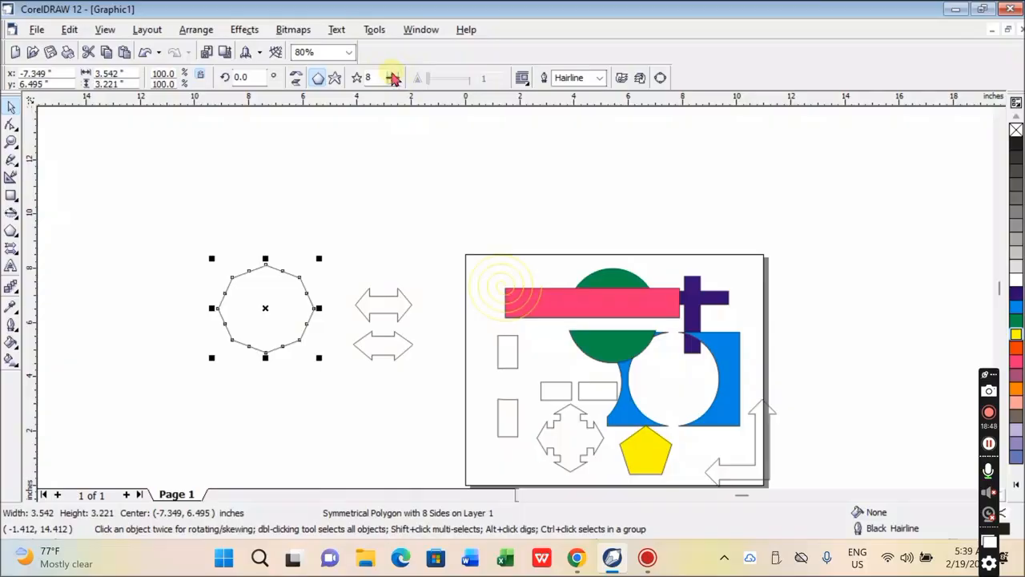
click(393, 75)
click(393, 75)
click(393, 75)
click(393, 75)
Shrink the 12-sided polygon to about 2.98 × 2.71 in, nearer the arrows, and delete it.
drag(319, 258, 302, 274)
drag(238, 318, 280, 267)
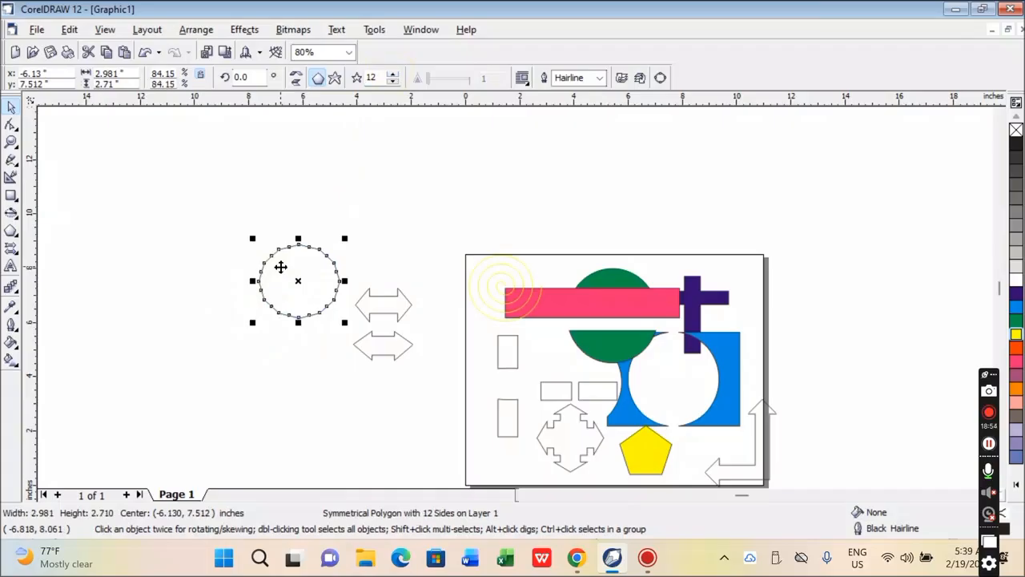
key(Delete)
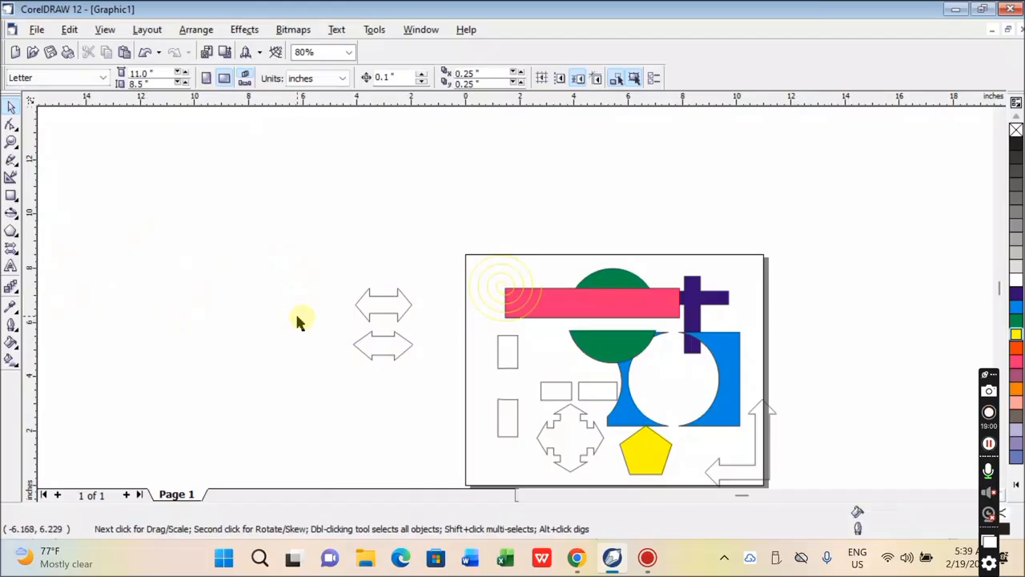
Draw a rectangle about 3.99 × 3.40 in in the empty area left of the double-headed arrows.
click(10, 194)
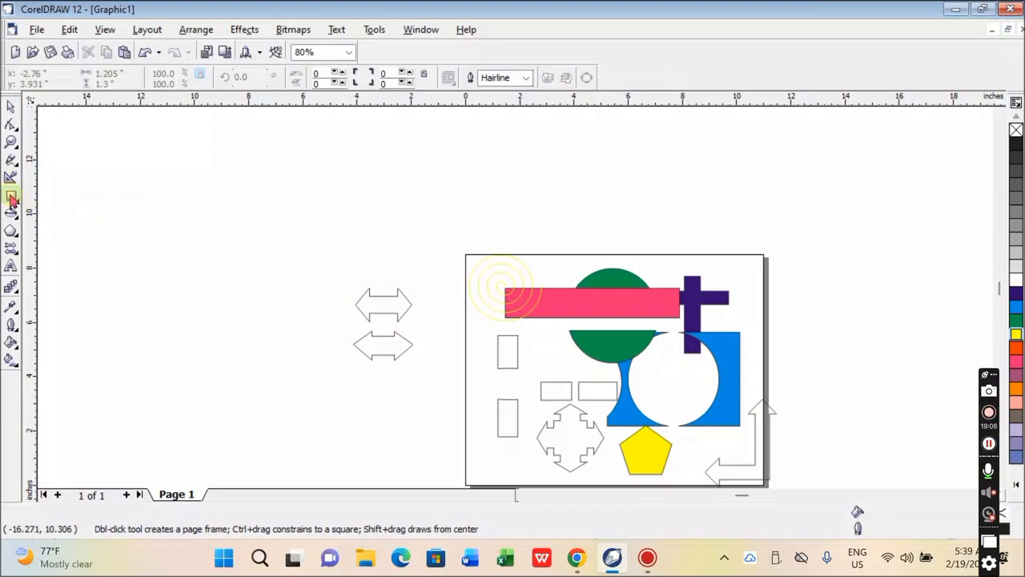
drag(142, 209, 250, 301)
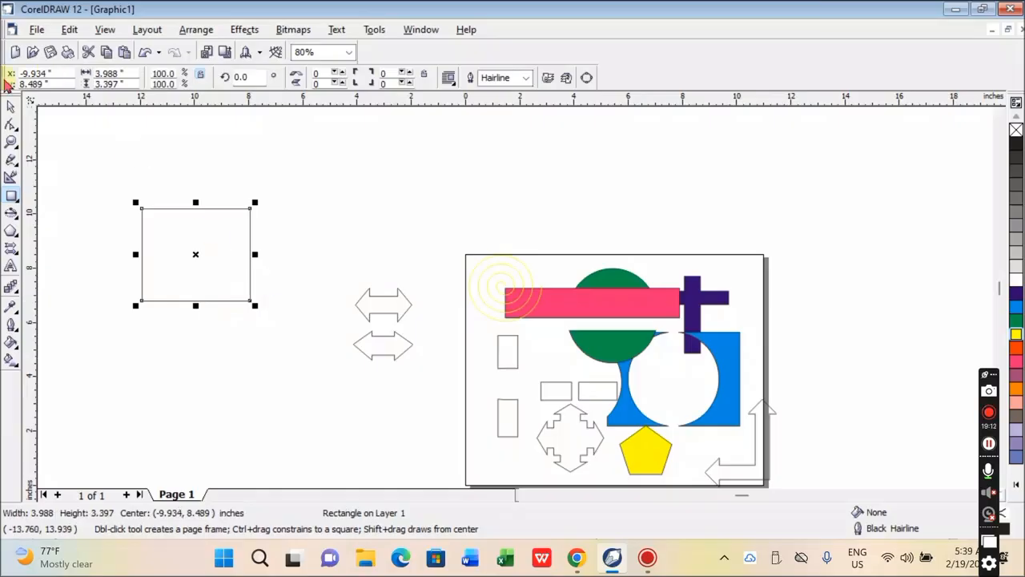
Round all four corners of the new rectangle to 49 with the Shape tool.
click(9, 126)
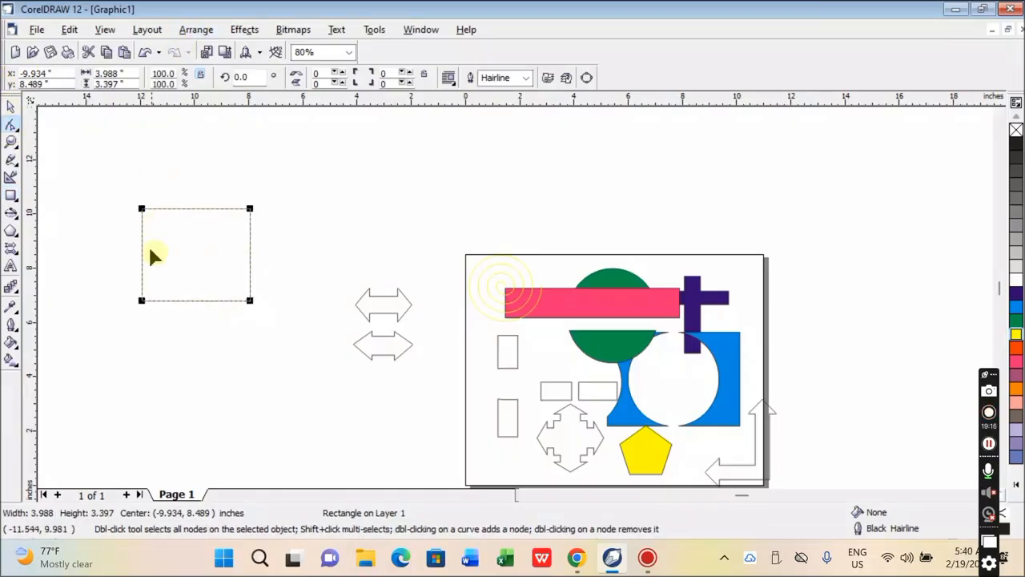
click(195, 29)
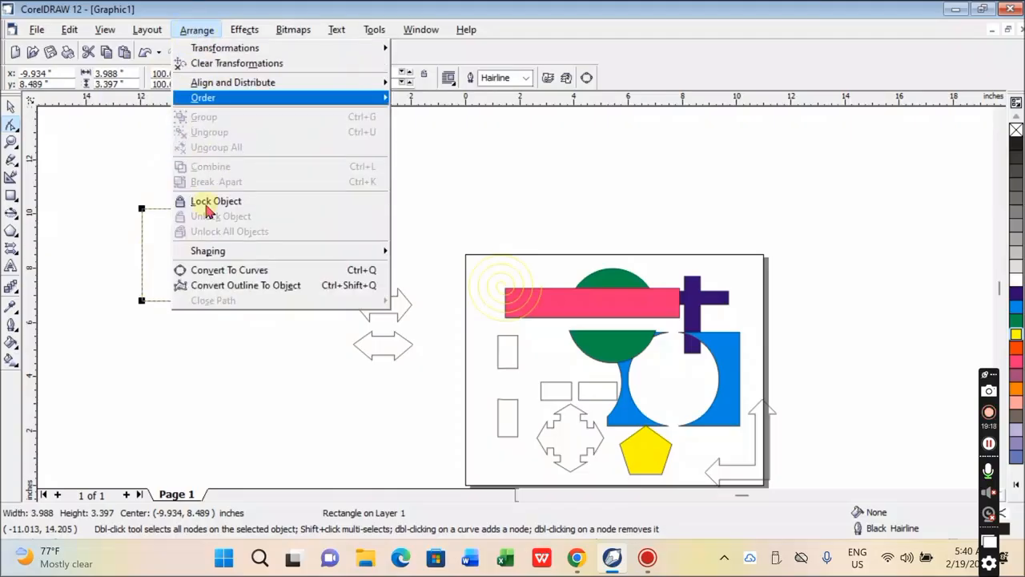
click(142, 301)
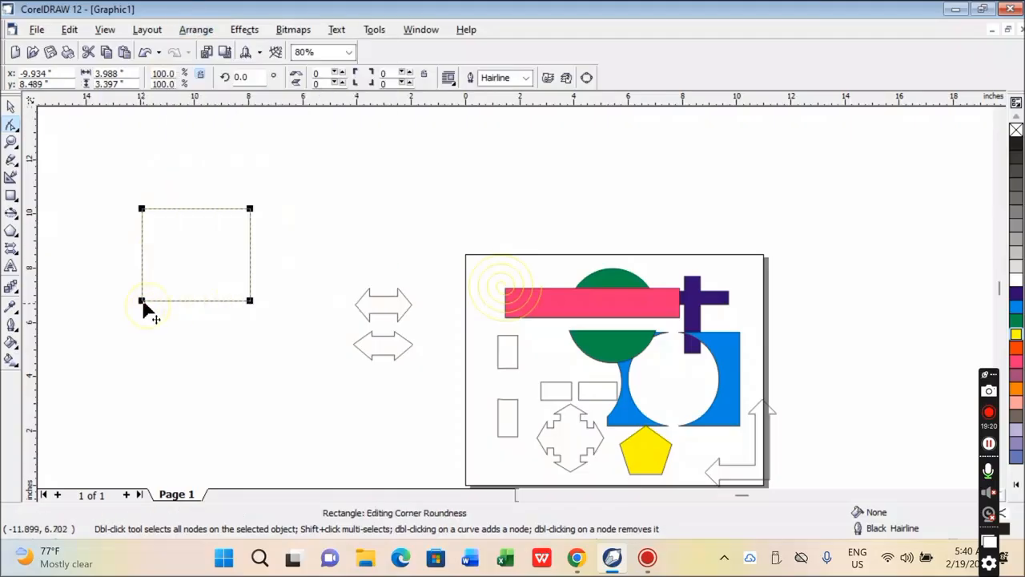
drag(144, 305, 133, 280)
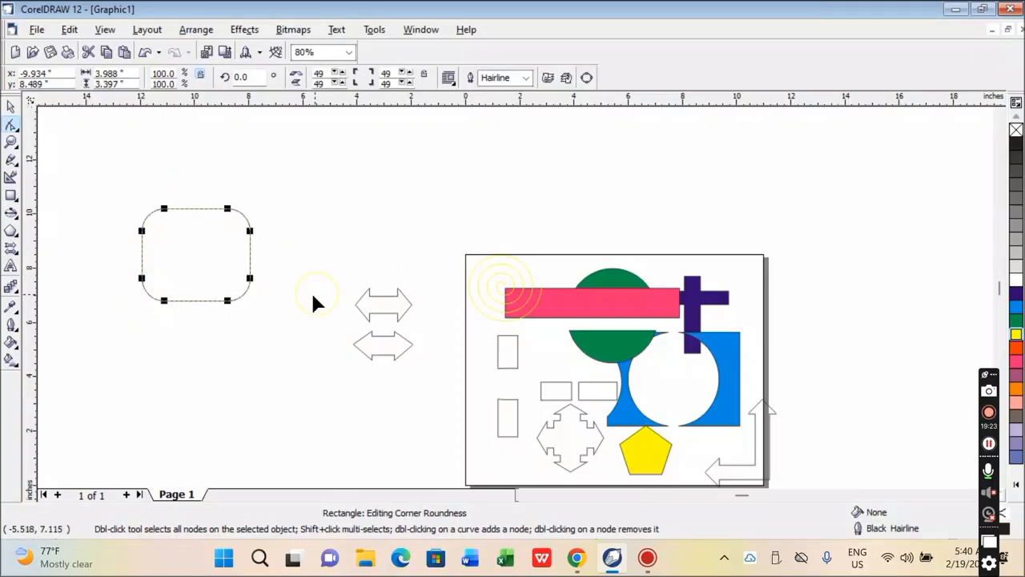
Move the rounded rectangle slightly up and to the right, and undo both the move and the corner rounding.
click(11, 107)
click(81, 164)
drag(177, 243, 209, 229)
click(232, 317)
click(242, 287)
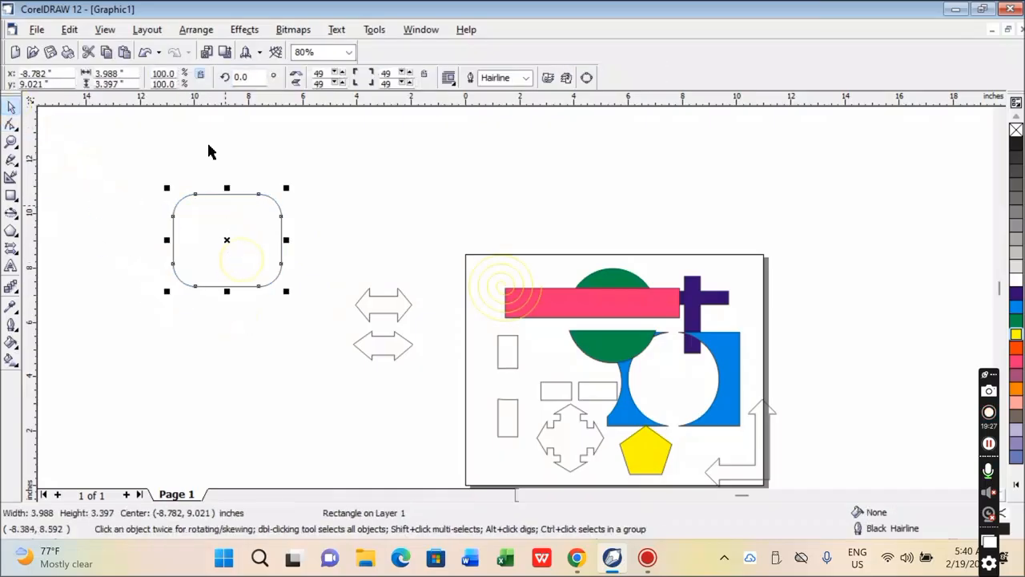
click(145, 52)
click(145, 52)
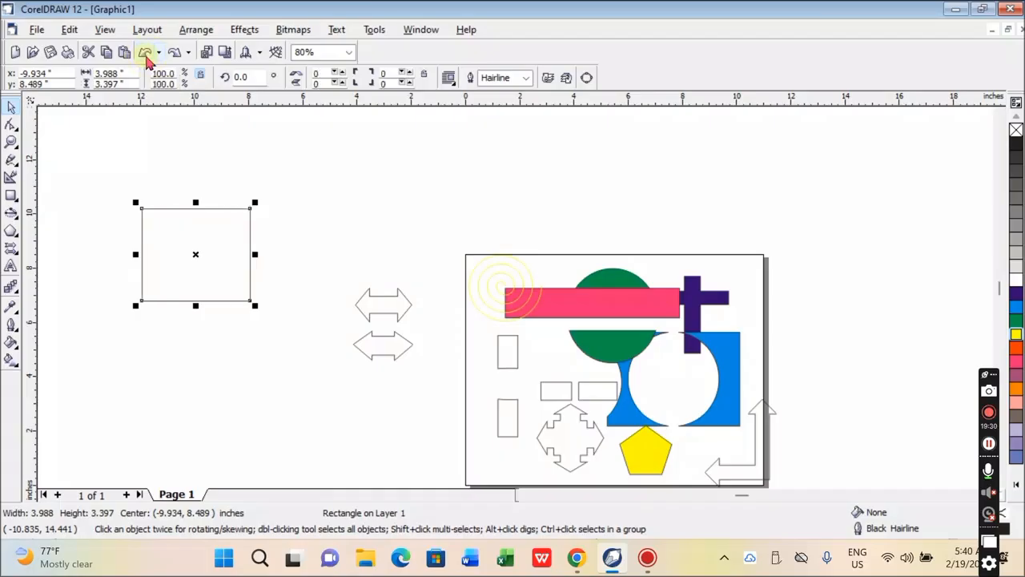
Convert the rectangle to curves and reshape it into a downward-pointing triangle, adding a bottom midpoint node and removing both lower corner nodes.
click(11, 125)
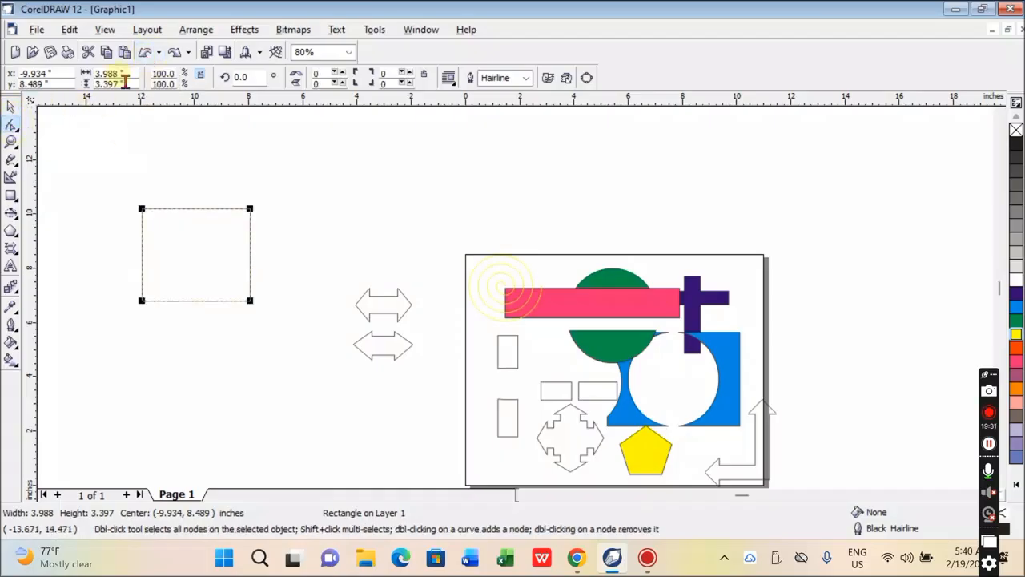
click(197, 30)
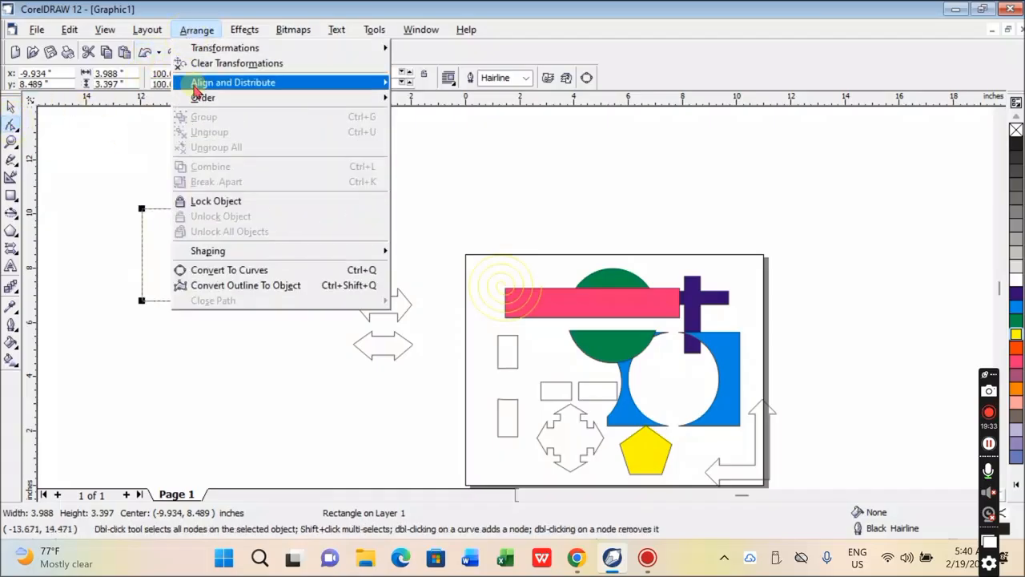
click(300, 269)
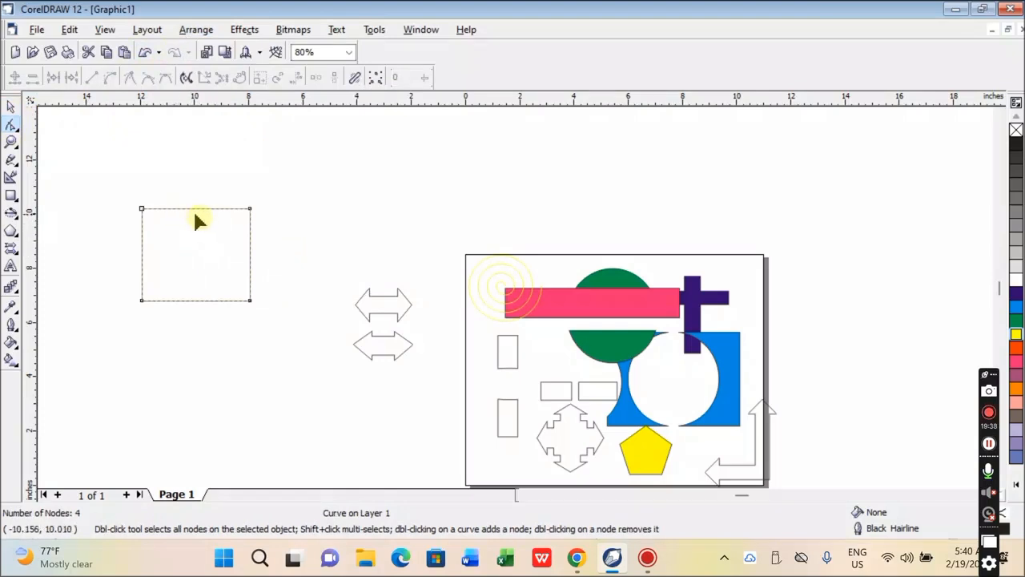
double_click(195, 301)
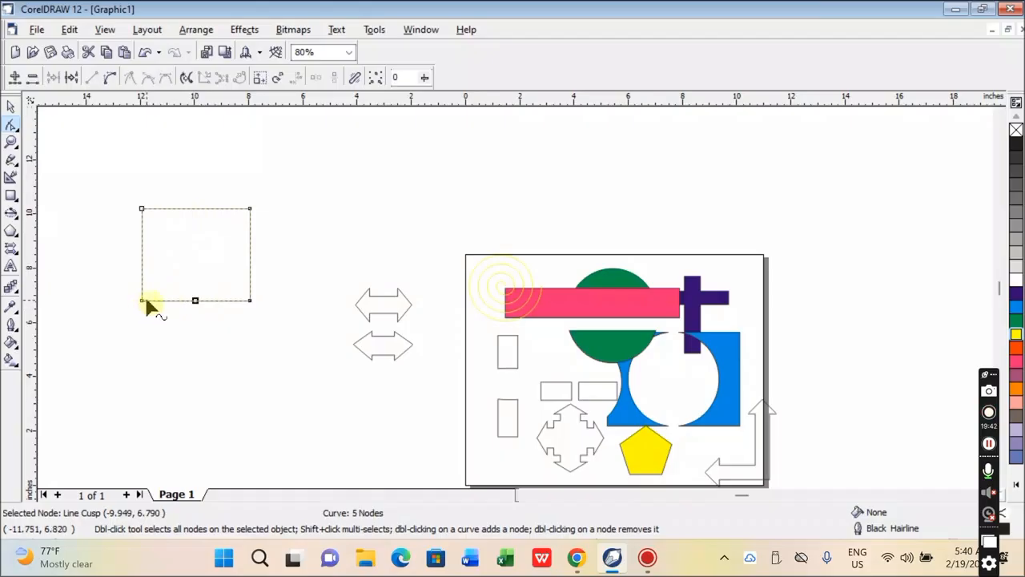
double_click(141, 300)
double_click(250, 300)
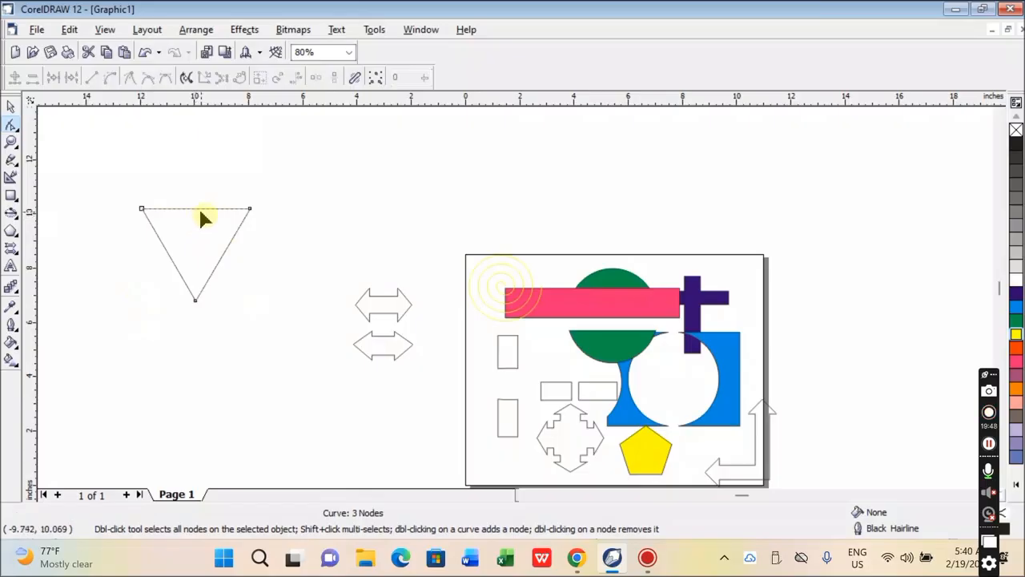
Convert the triangle's right side to a curve, bulge its lower part outward, and pull the handle back until the side is nearly straight.
click(223, 258)
click(110, 77)
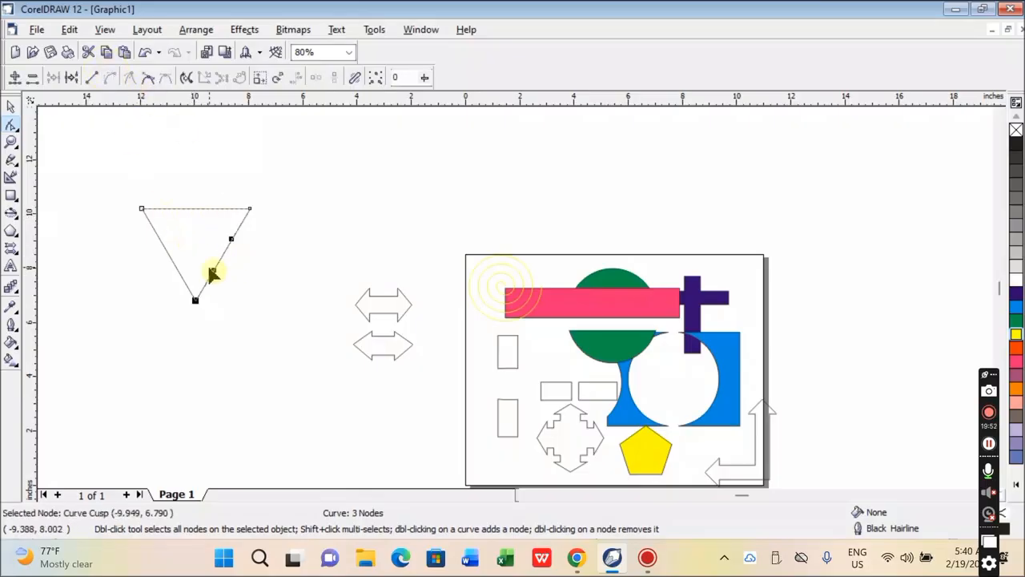
drag(215, 275, 245, 296)
click(233, 239)
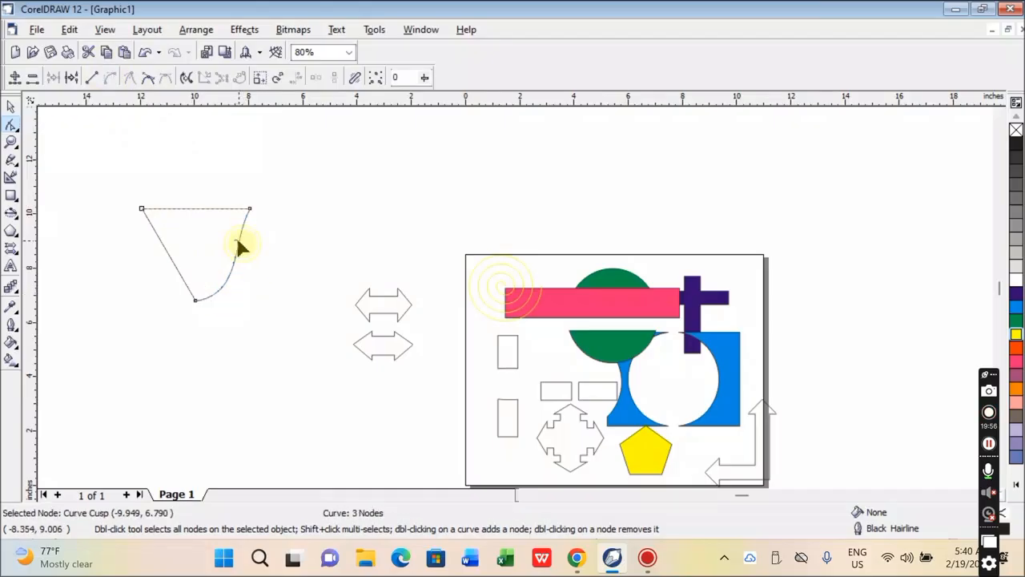
click(196, 301)
drag(239, 294, 229, 255)
Convert the triangle's top side to a curve, arch it upward with both handles, and undo the bends.
click(196, 208)
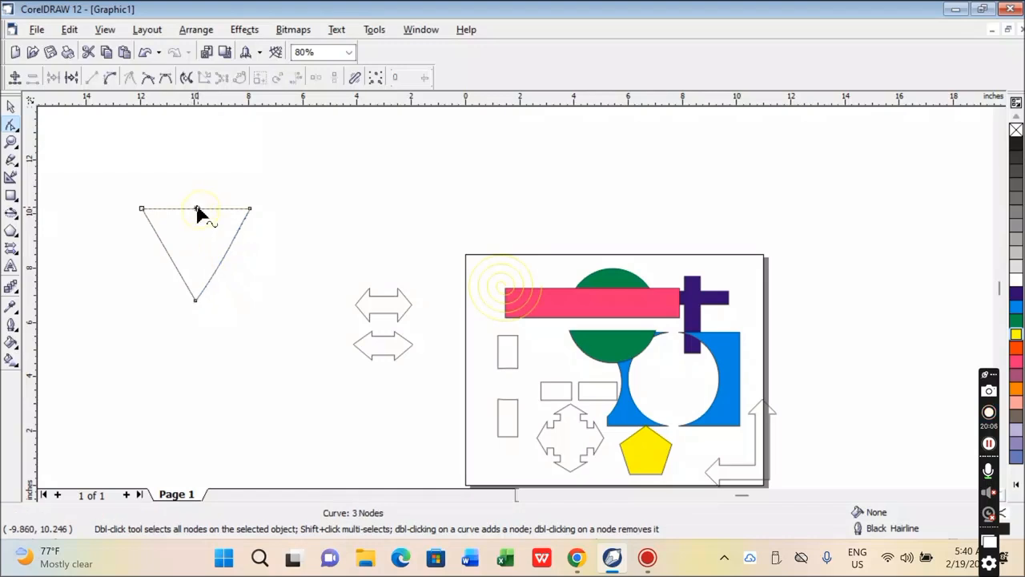
click(111, 78)
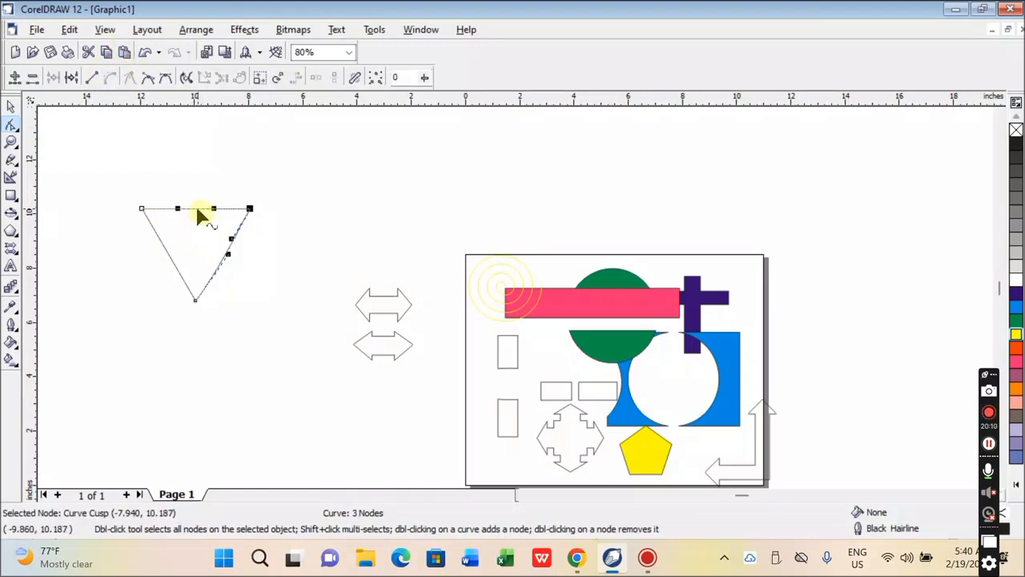
drag(200, 210, 177, 183)
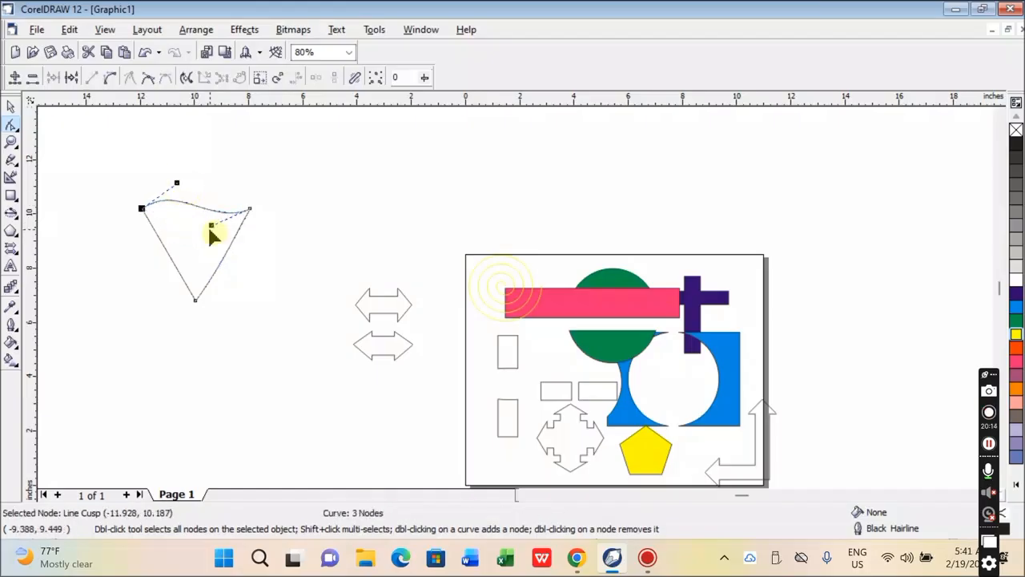
drag(210, 226, 237, 193)
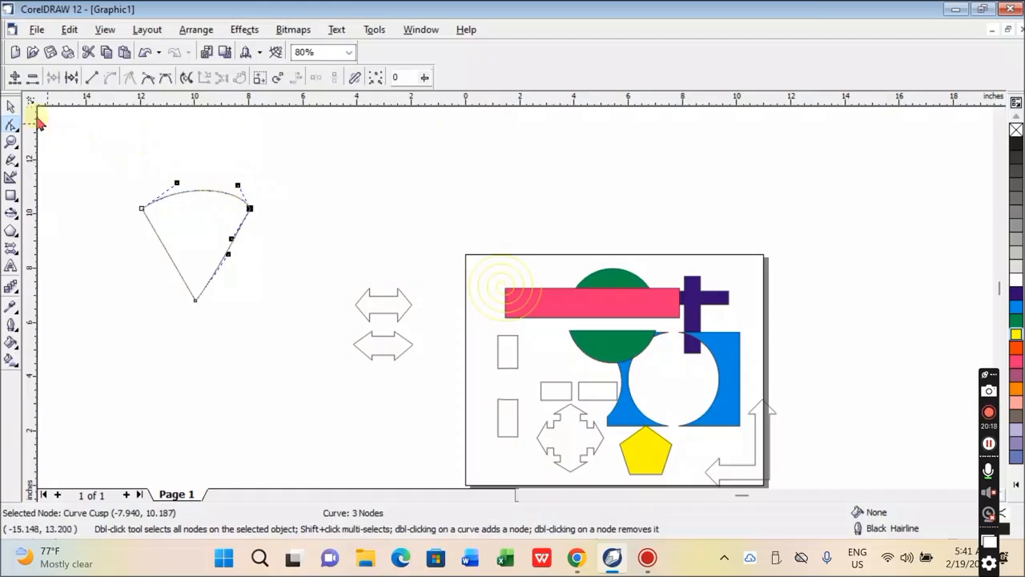
click(143, 53)
click(143, 53)
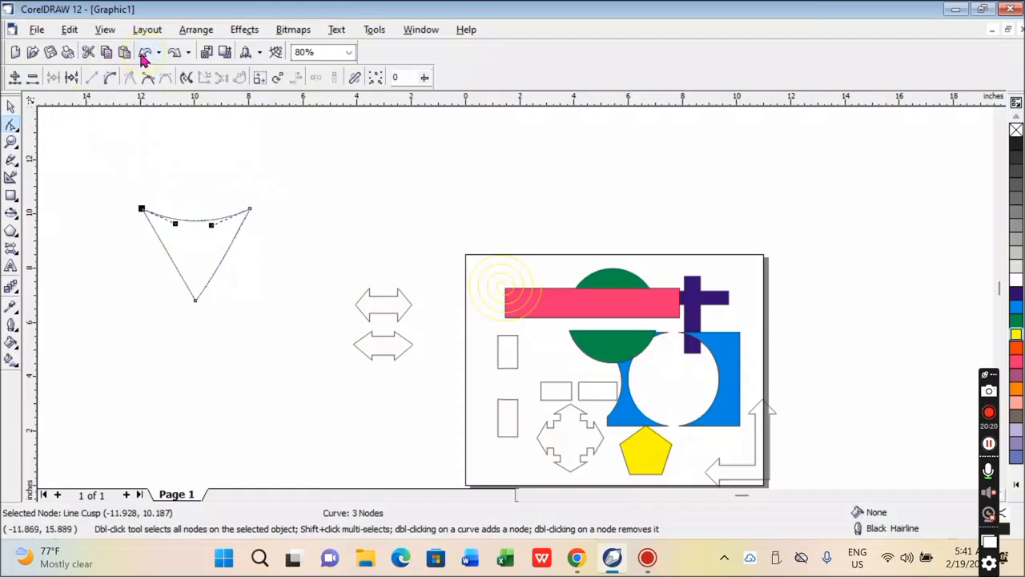
click(144, 53)
click(144, 53)
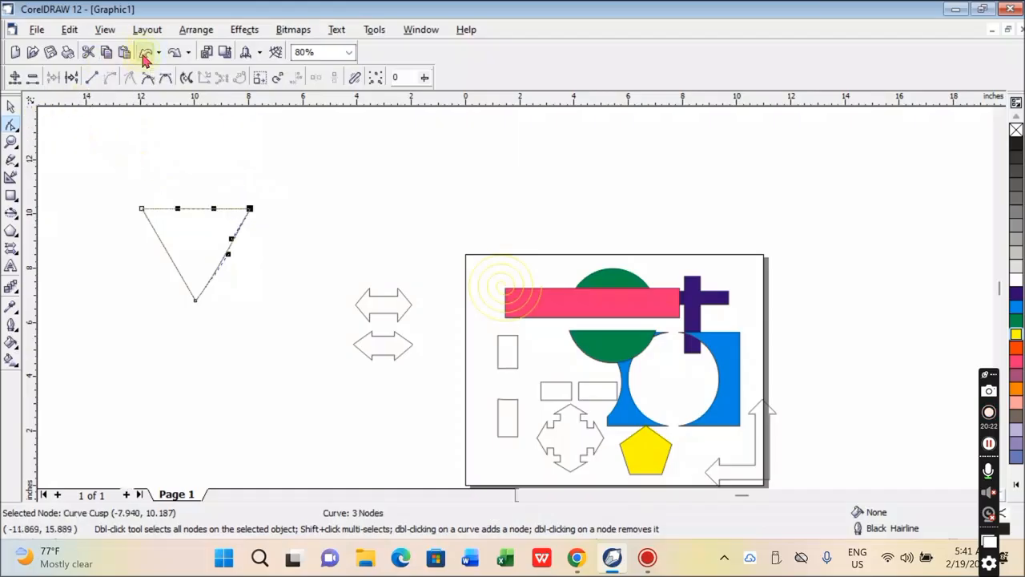
Add a node midway along the triangle's top side, lower it slightly, and curve the left half into an upward lobe.
double_click(194, 208)
drag(195, 209, 201, 226)
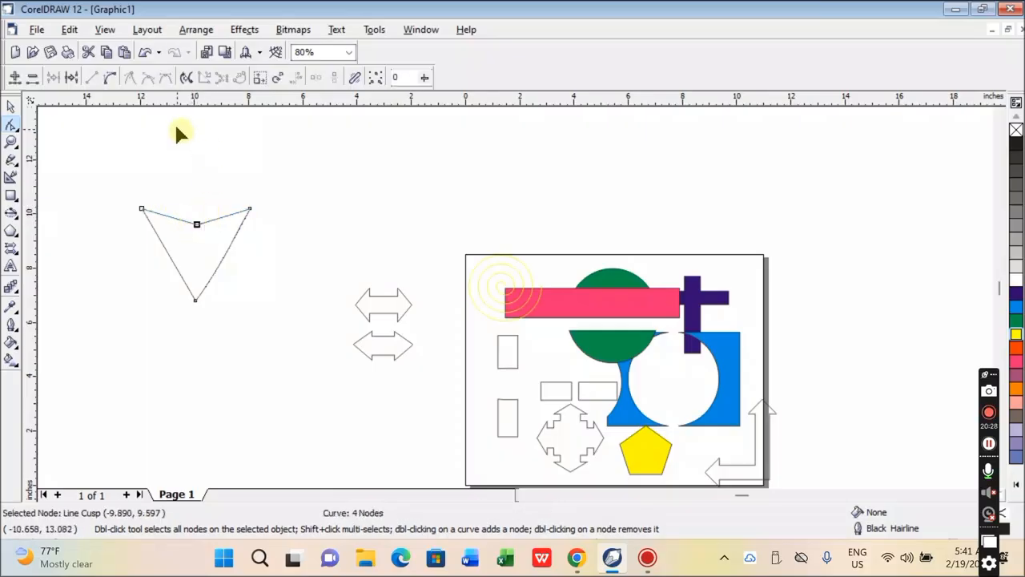
click(109, 77)
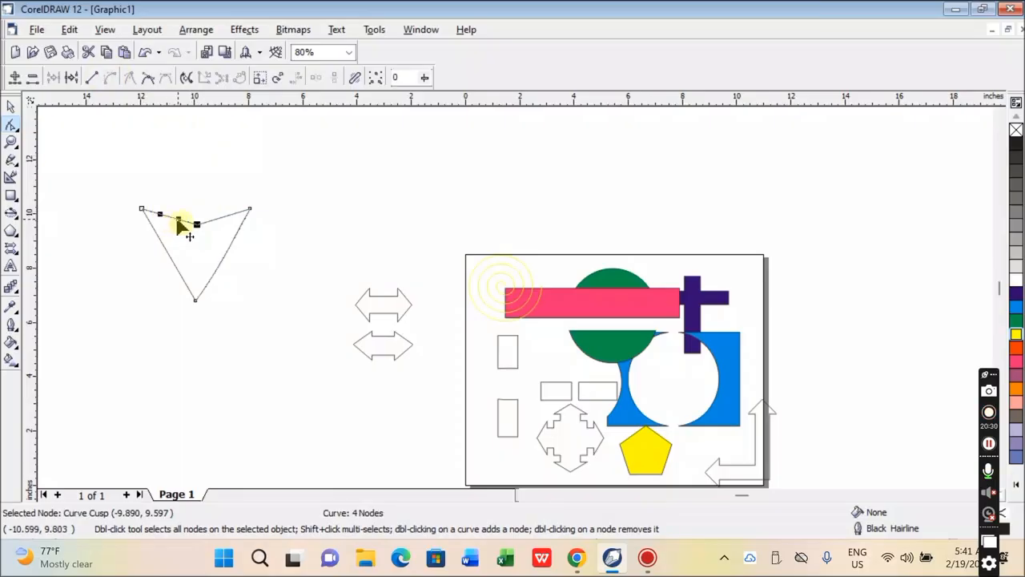
drag(177, 218, 186, 199)
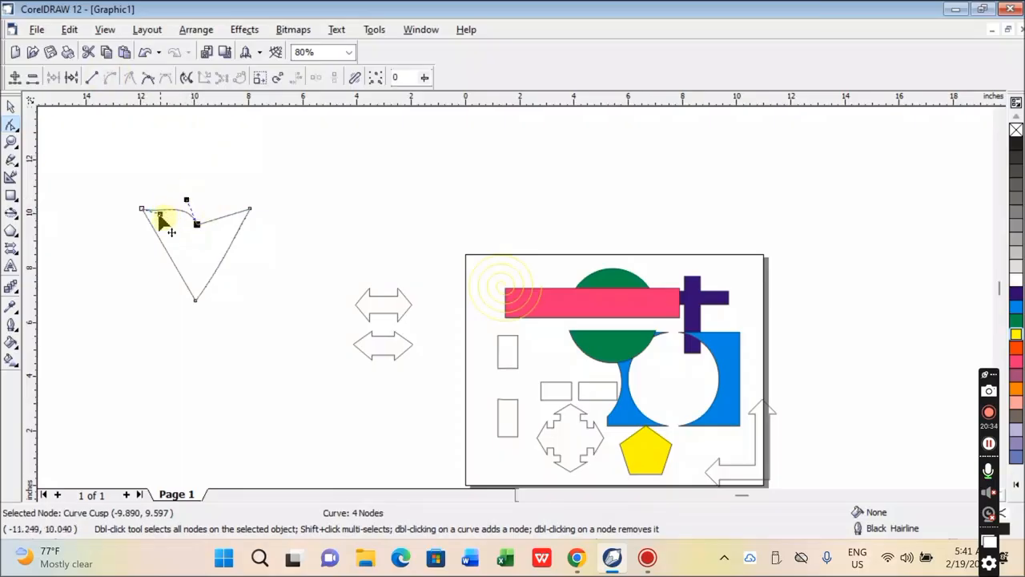
drag(160, 214, 161, 187)
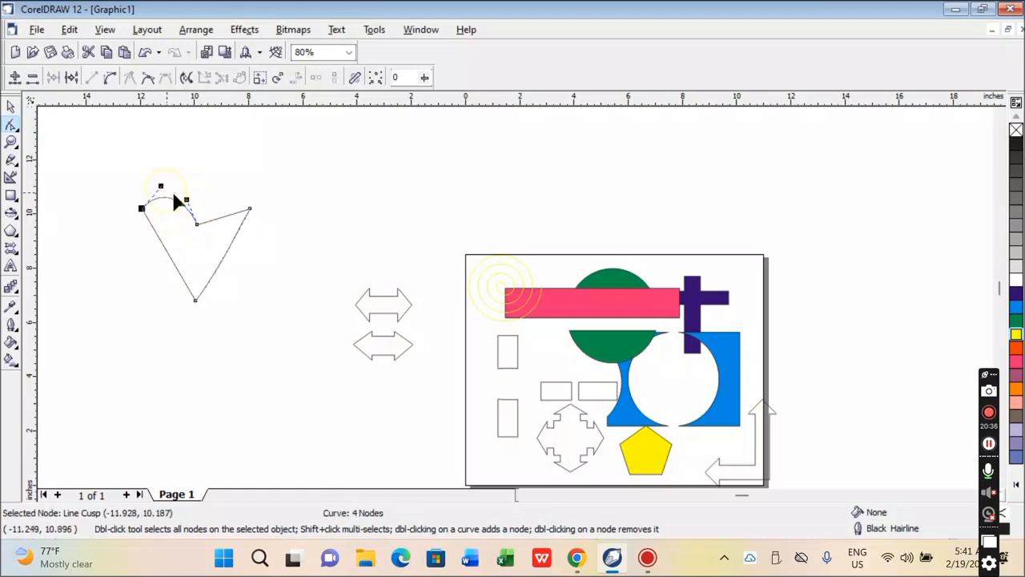
Convert the right half of the top side to a curve and shape it into a lobe matching the left one.
click(225, 216)
click(224, 216)
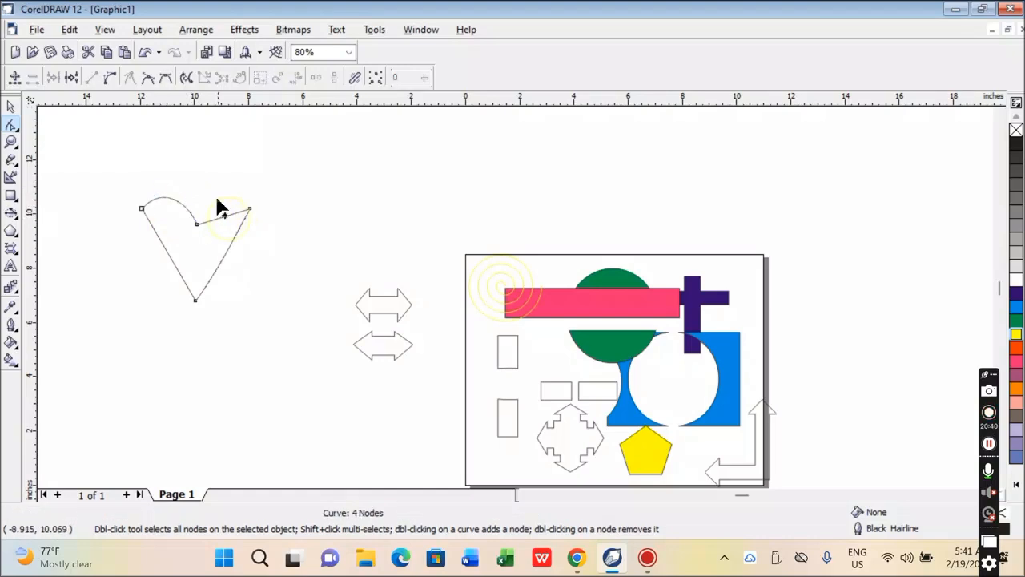
click(115, 78)
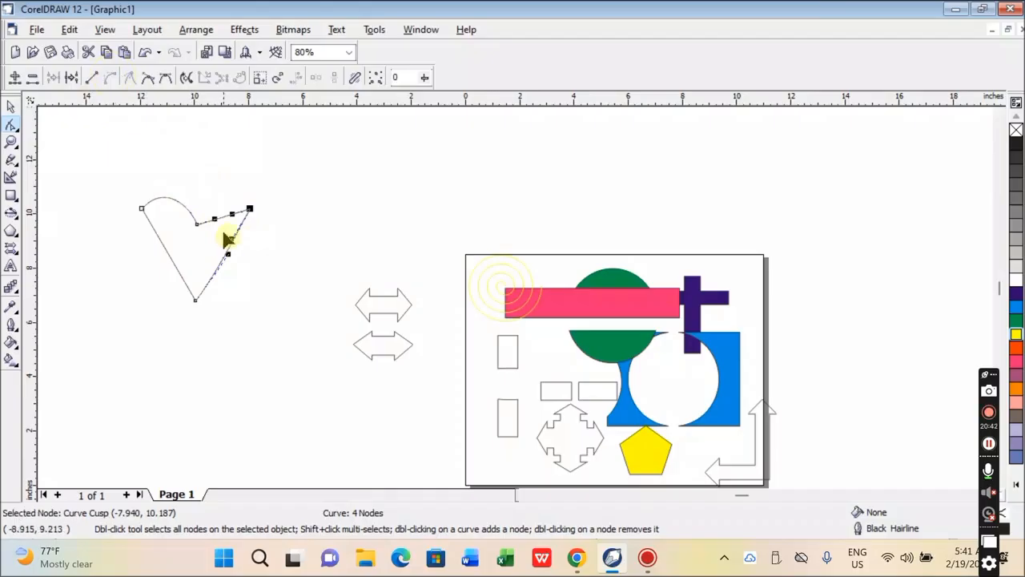
drag(215, 223, 206, 194)
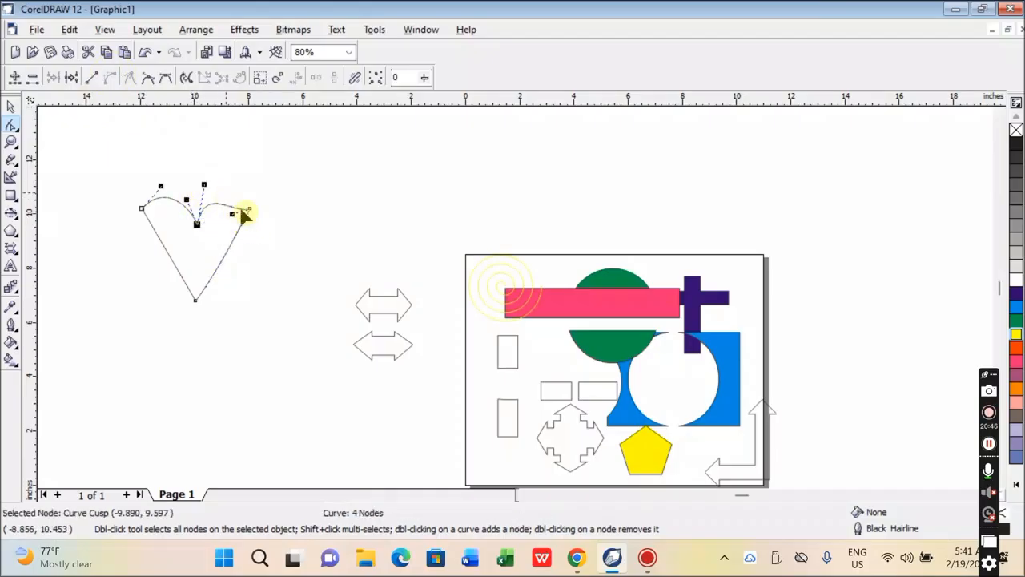
drag(233, 213, 199, 195)
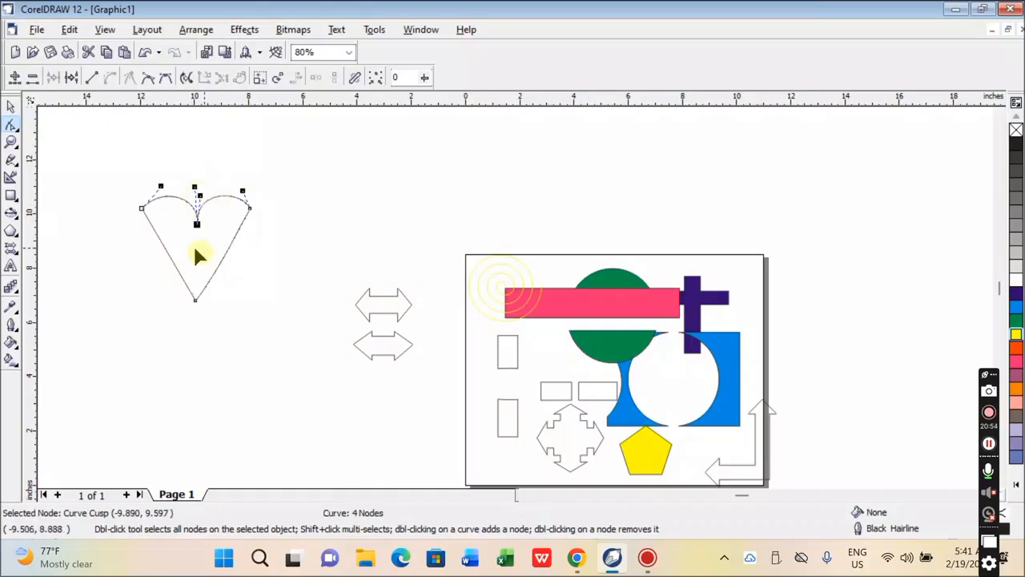
Bow the heart's lower right side outward, and convert its straight left side to a curve that bulges outward too.
click(197, 303)
click(197, 302)
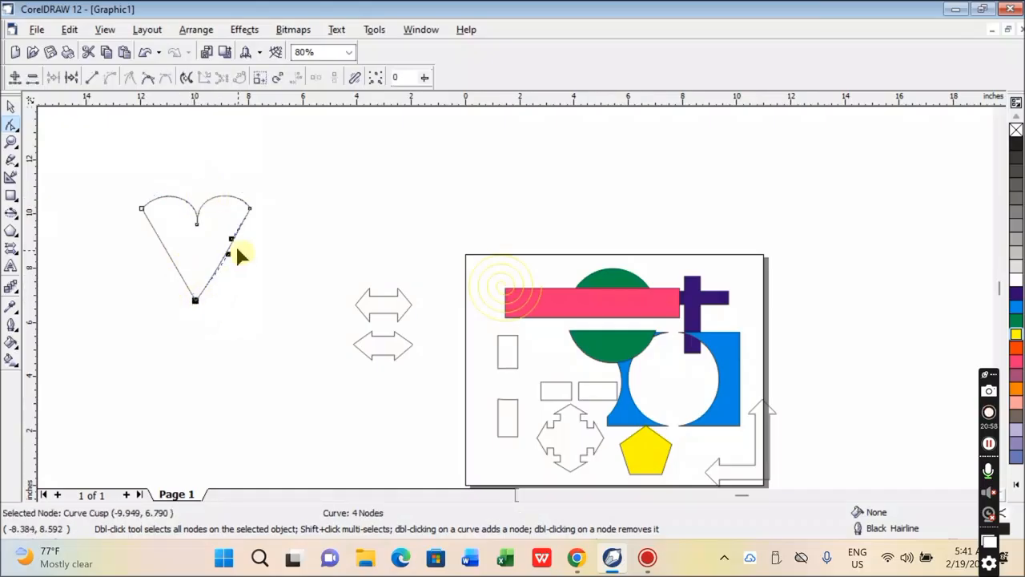
drag(228, 256, 226, 281)
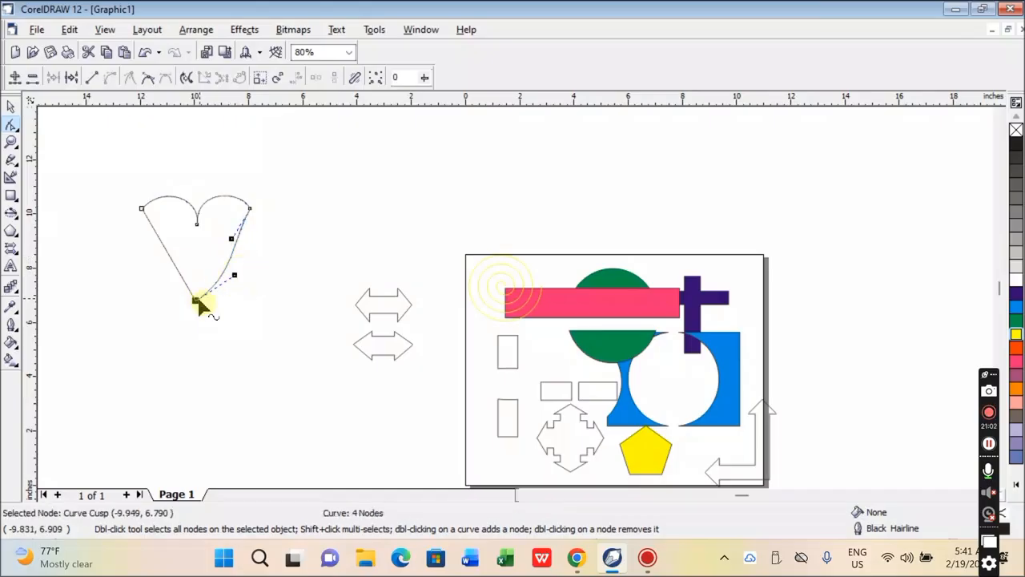
click(173, 262)
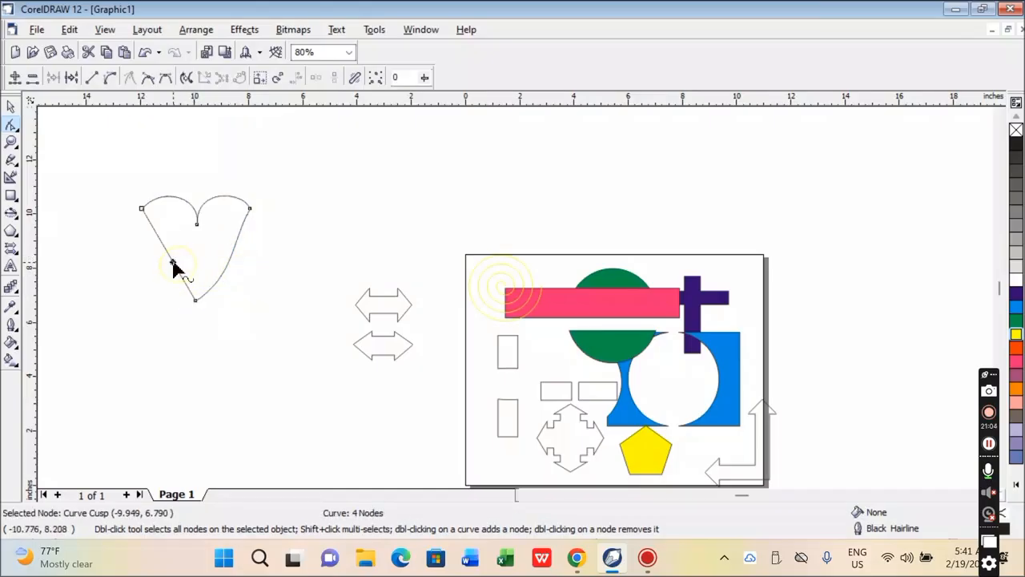
click(110, 76)
drag(178, 271, 164, 288)
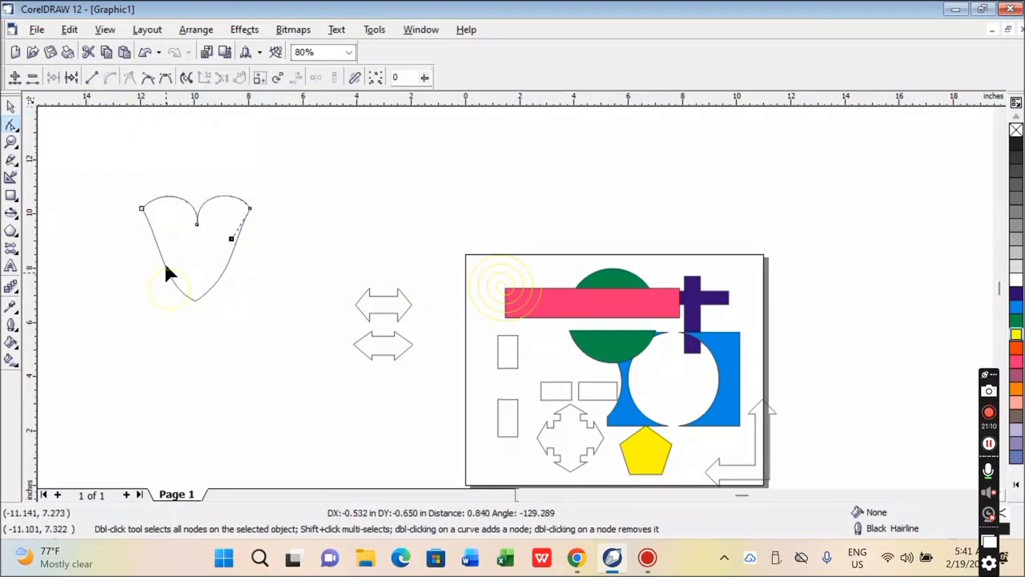
drag(160, 240, 147, 246)
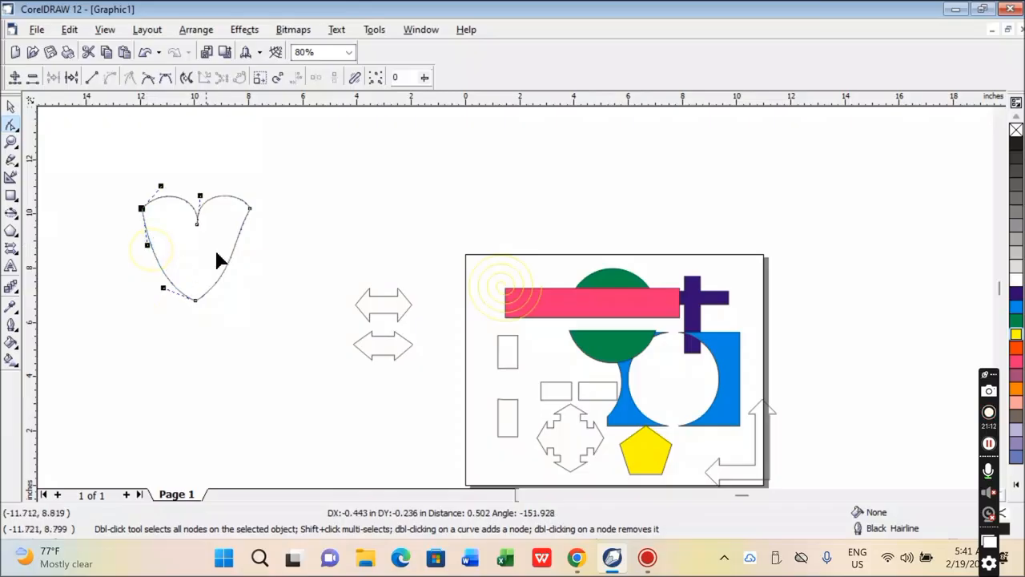
Adjust both handles of the heart's right side so that it mirrors the left side's curve.
click(196, 301)
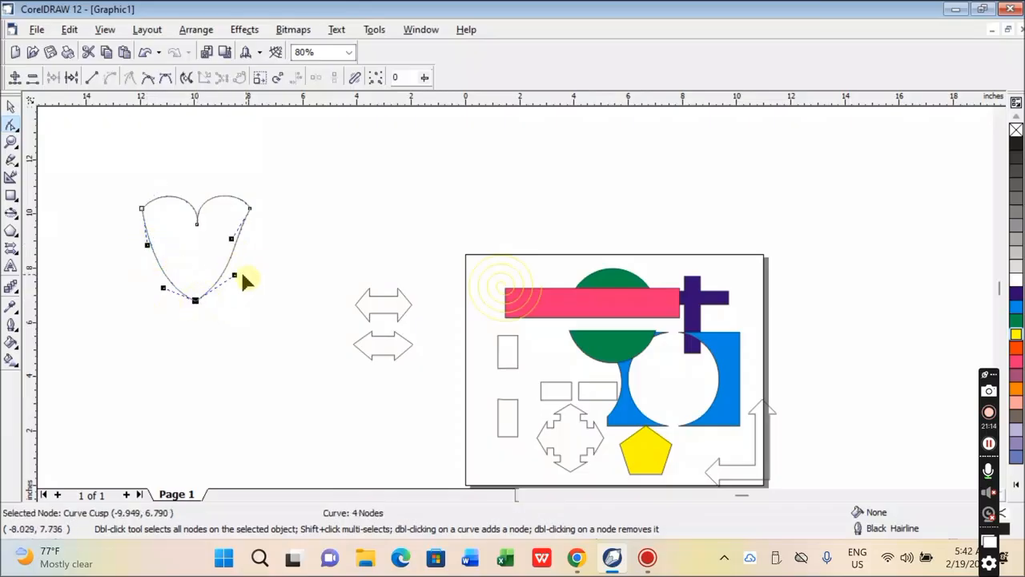
drag(231, 241, 247, 250)
drag(231, 277, 212, 305)
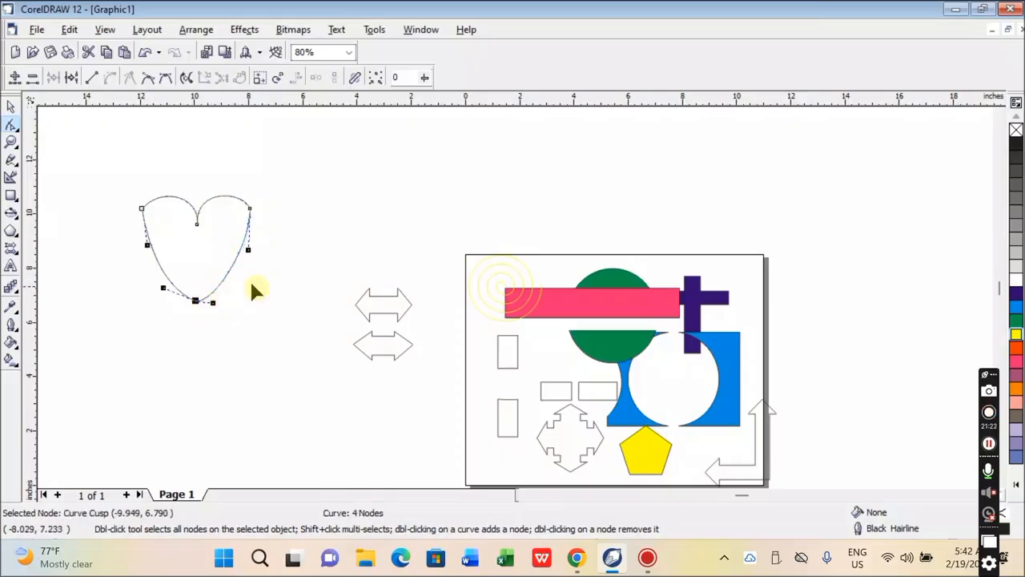
Steepen the outer curve handles of both upper lobes to round the heart's shoulders.
click(196, 225)
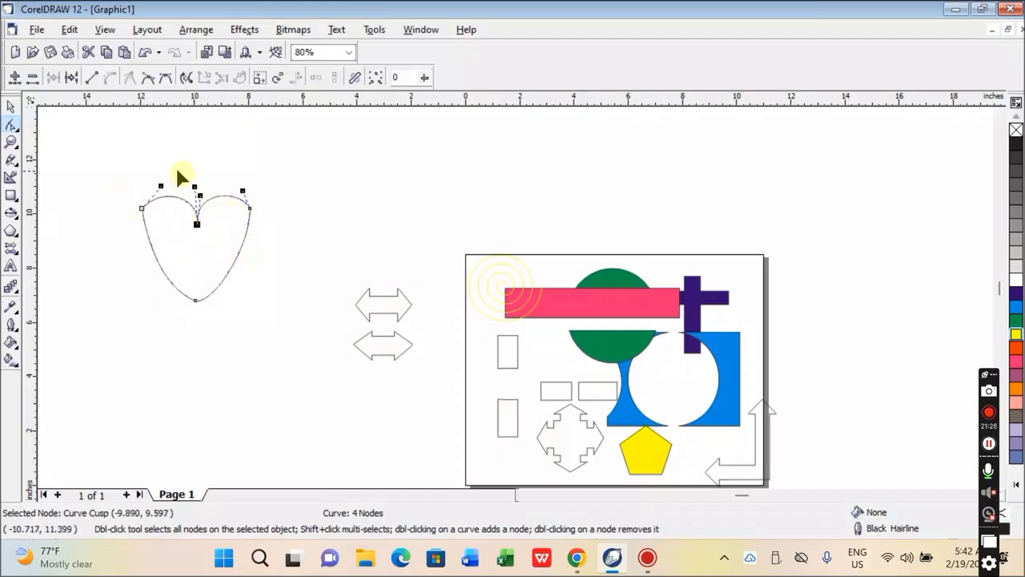
mouse_move(160, 190)
mouse_down()
mouse_move(163, 197)
mouse_move(146, 185)
mouse_up()
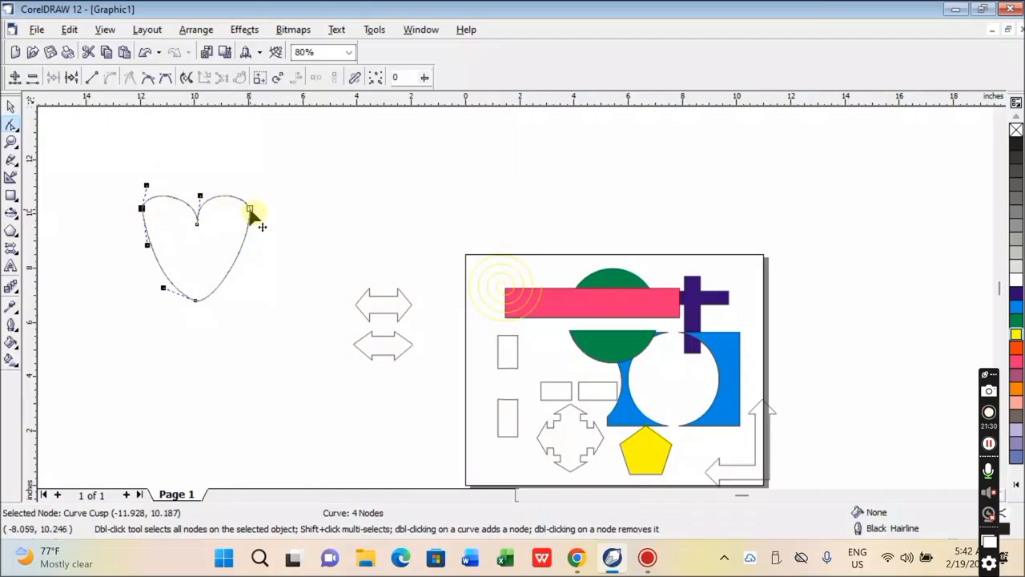
click(250, 210)
drag(242, 195, 246, 180)
click(196, 226)
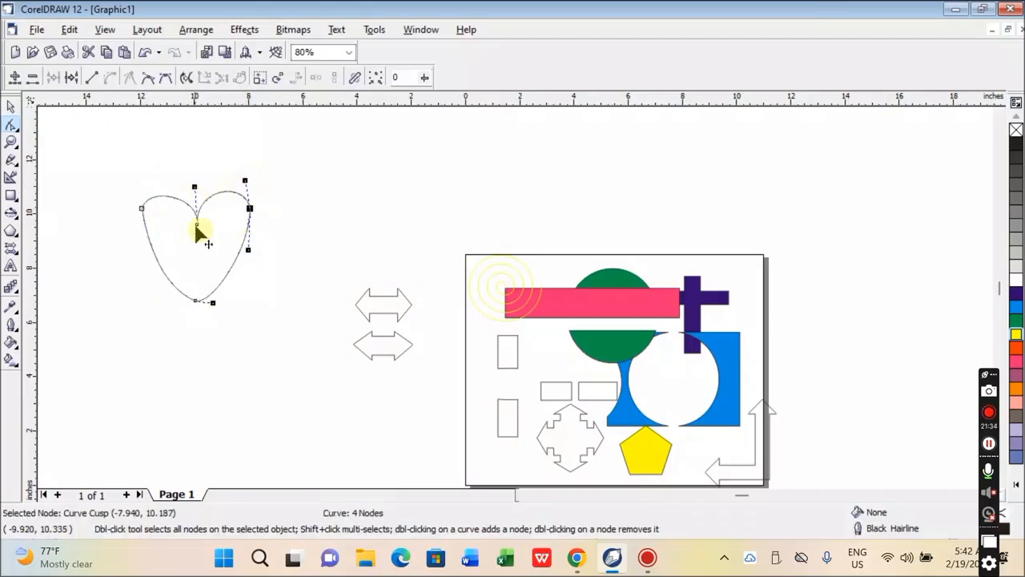
Fill the heart with red and move it right and slightly down, closer to the double-headed arrows.
click(12, 108)
drag(234, 272, 291, 282)
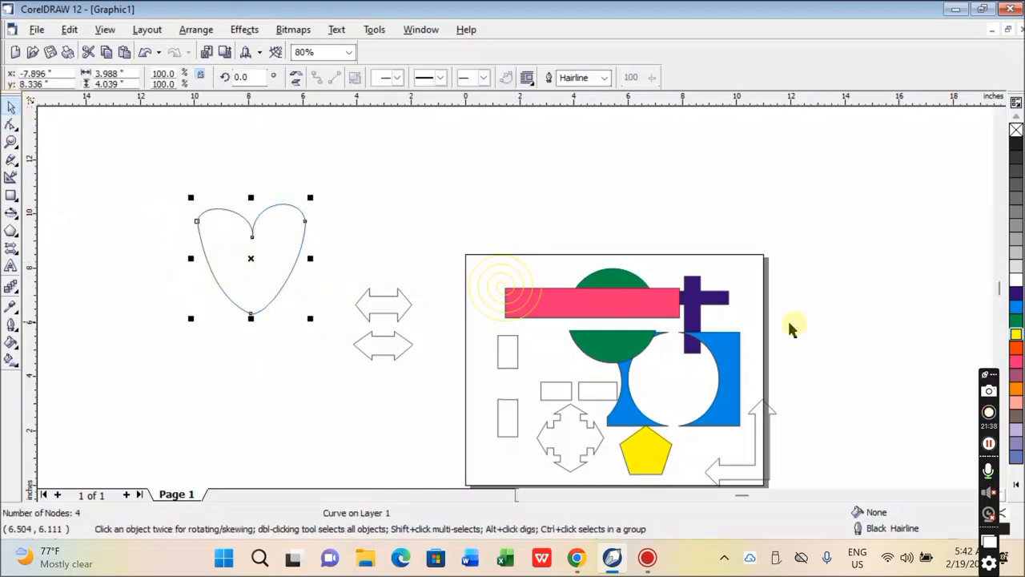
click(1016, 347)
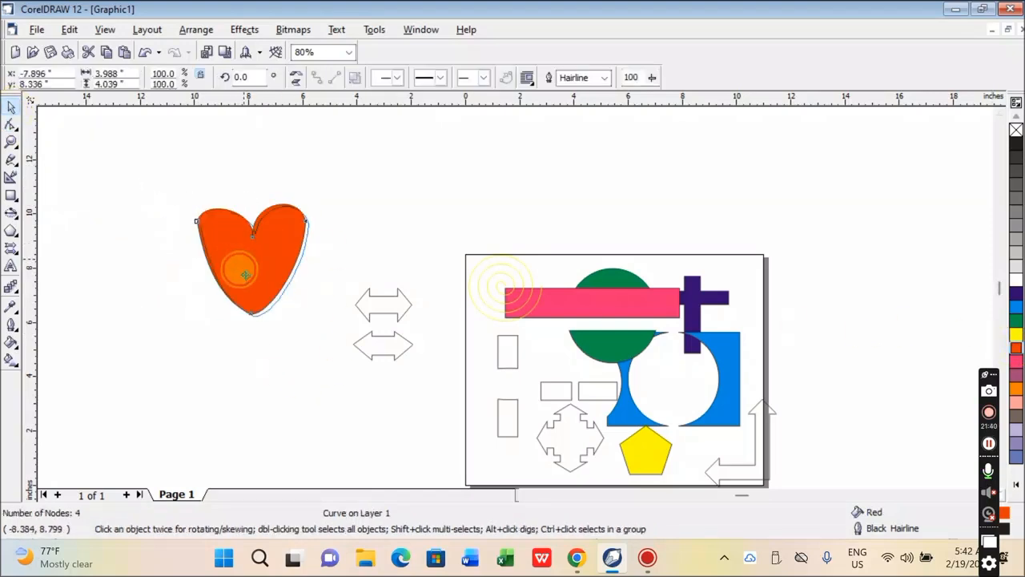
drag(245, 275, 252, 310)
Try reshaping the heart's top notch by pulling its right curve handle outward, and undo the change.
click(10, 126)
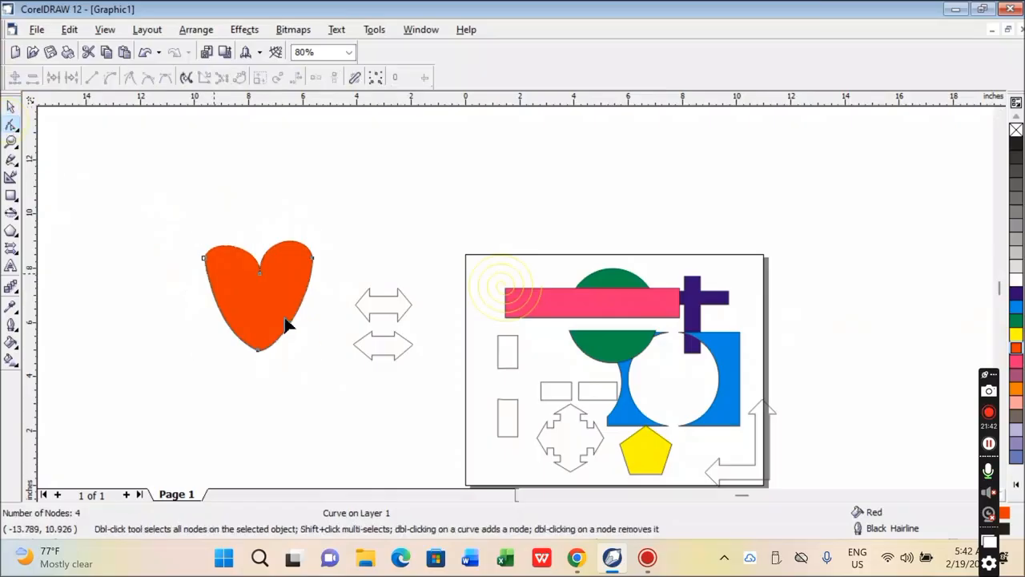
click(259, 275)
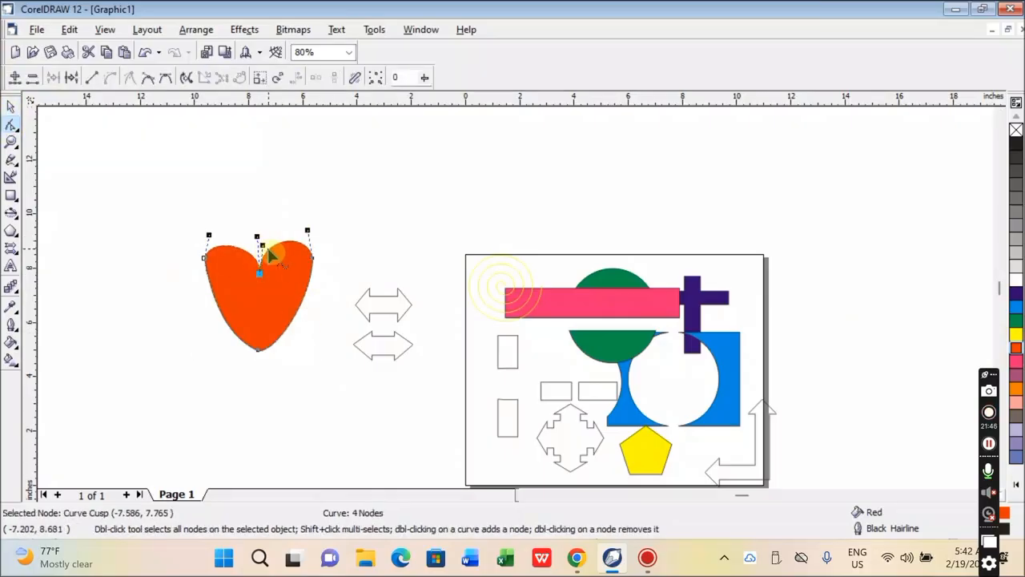
drag(264, 246, 277, 256)
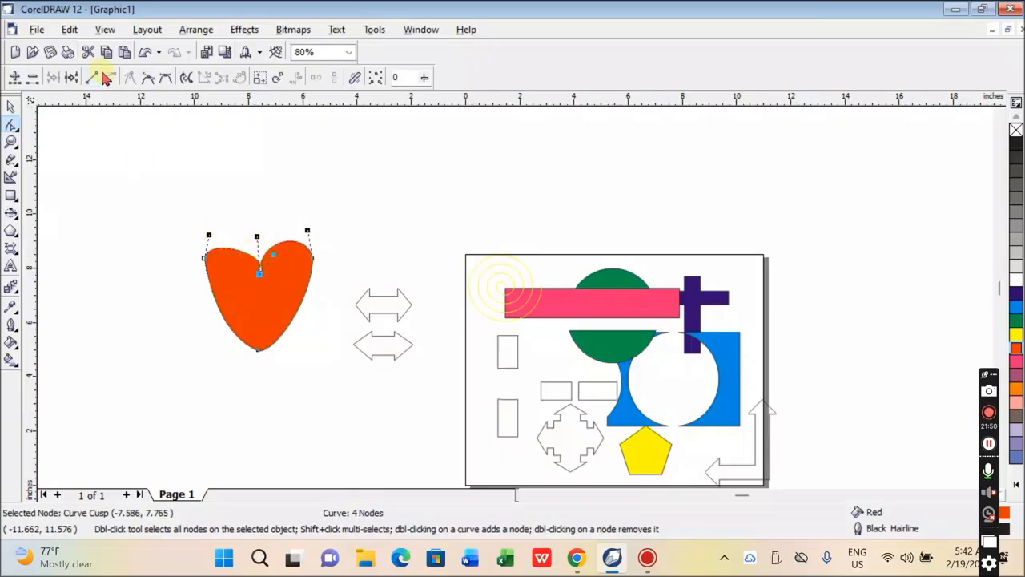
click(145, 52)
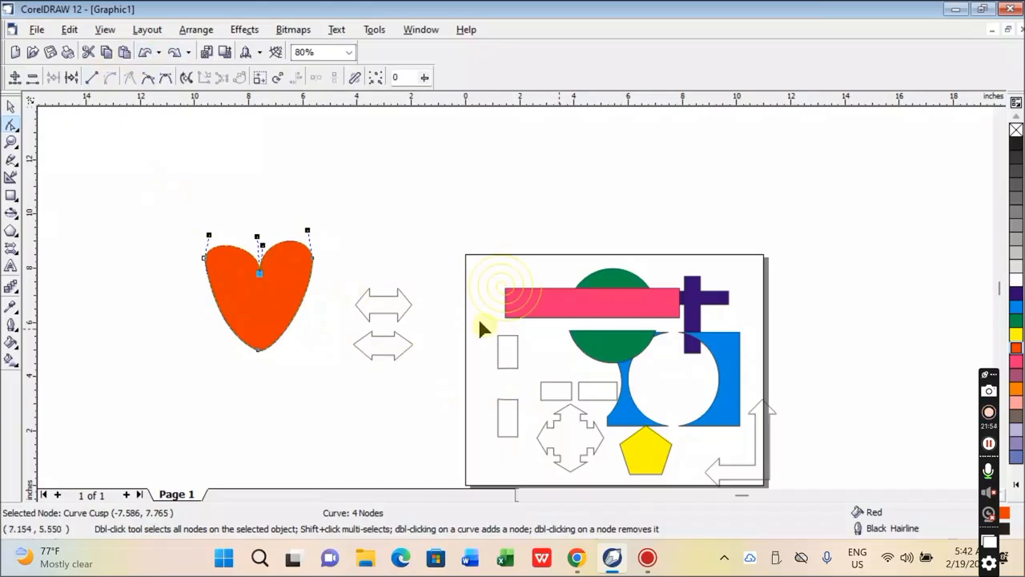
Move the red heart over to the page's upper right corner.
click(10, 108)
drag(264, 279, 479, 229)
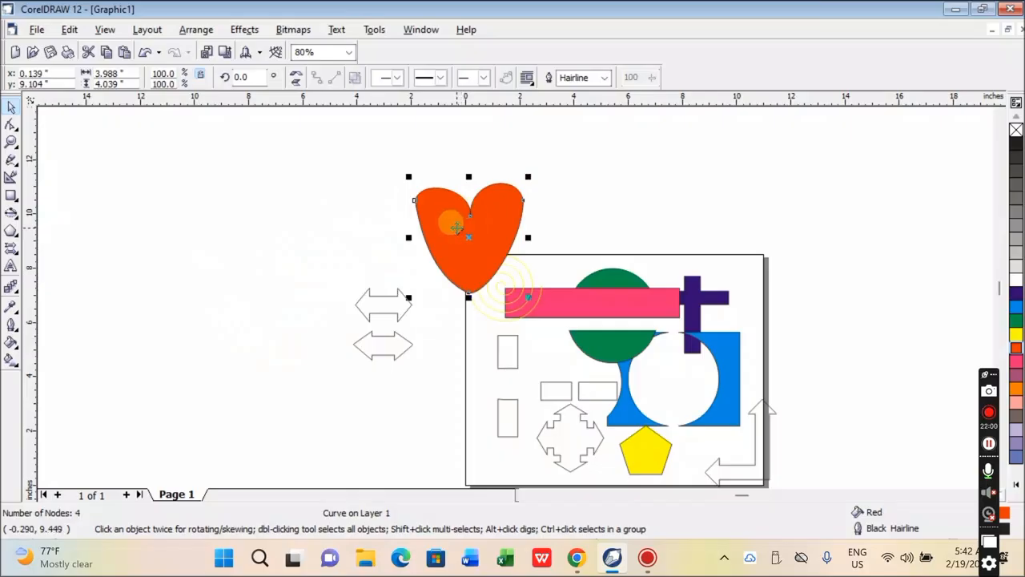
drag(479, 239, 785, 253)
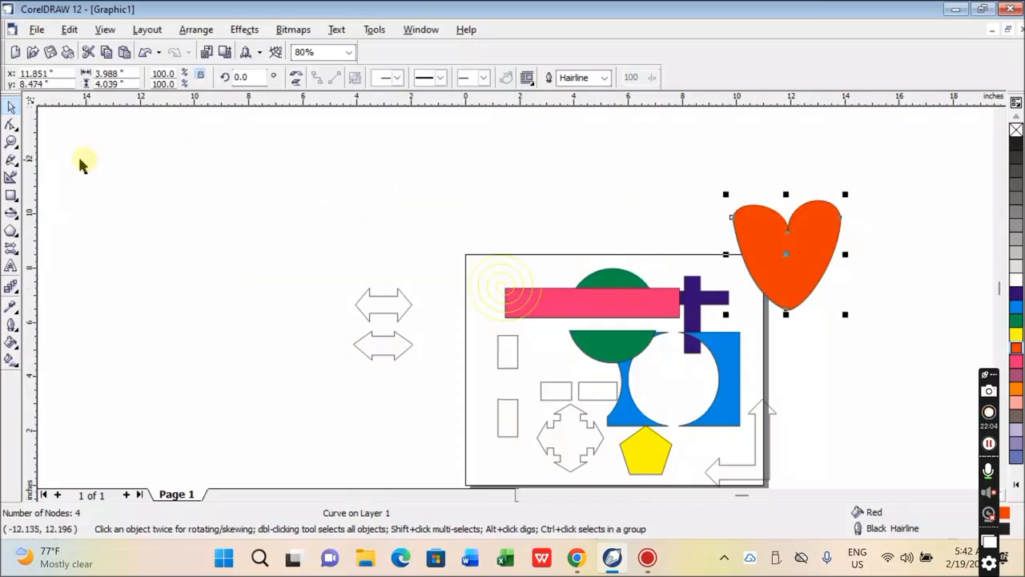
Draw a wavy flag flowchart shape about 3.7 by 1.9 inches in the empty area up and left of the page.
click(18, 251)
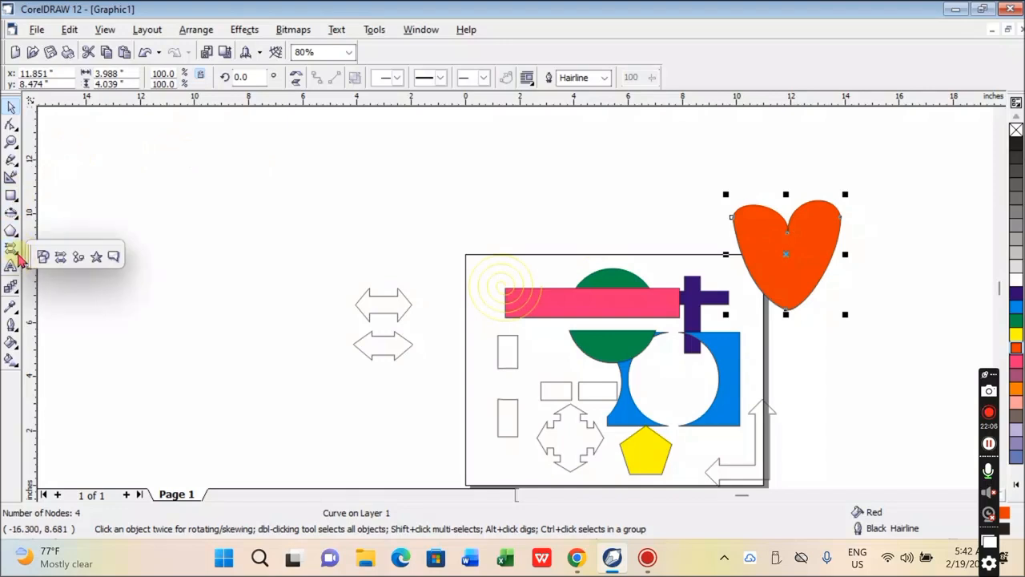
click(78, 261)
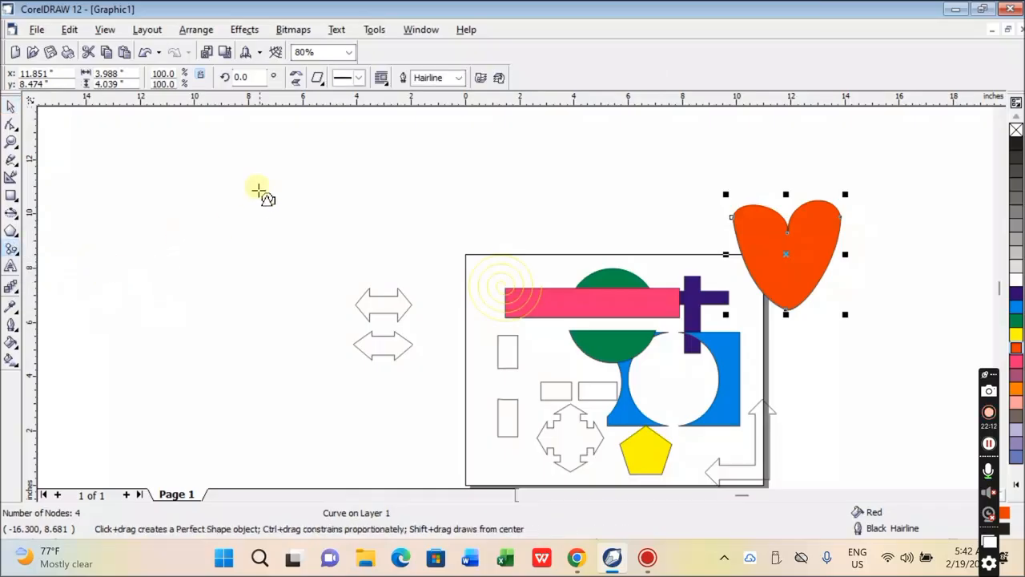
click(321, 87)
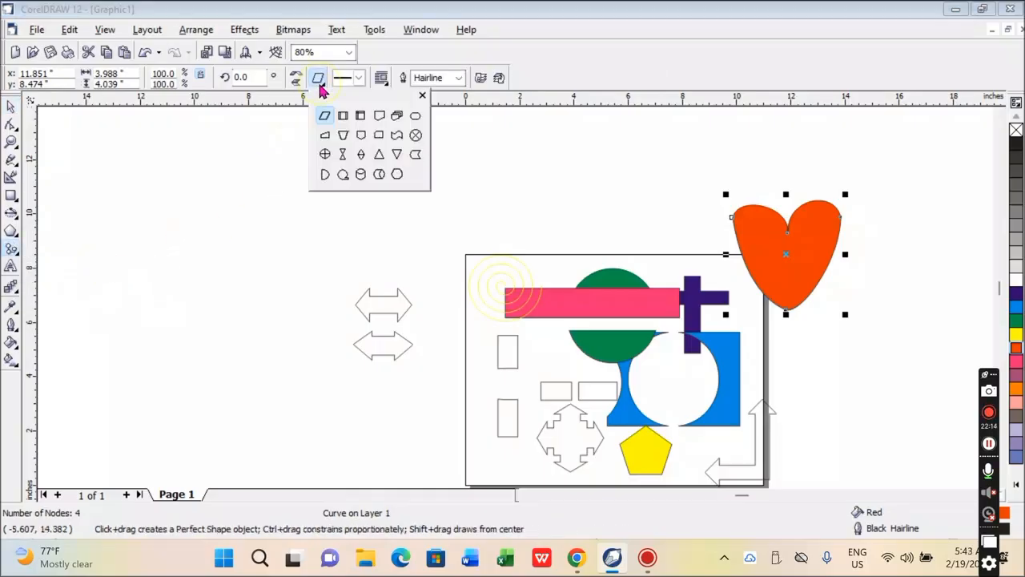
click(398, 141)
drag(240, 163, 352, 224)
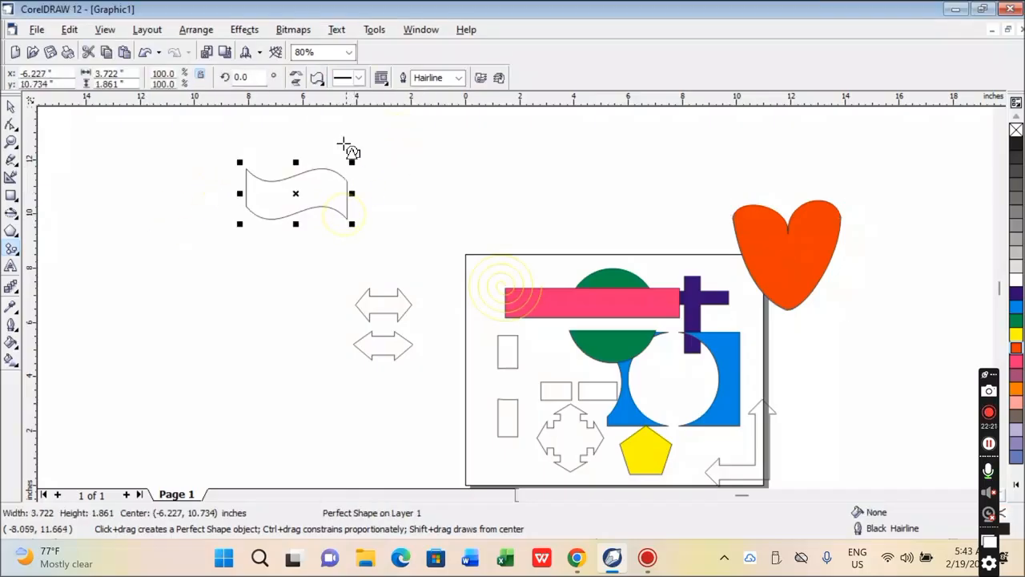
Draw a stacked-documents flowchart shape about 6.3 by 2.8 inches below the wavy shape, left of the double-headed arrows.
click(324, 85)
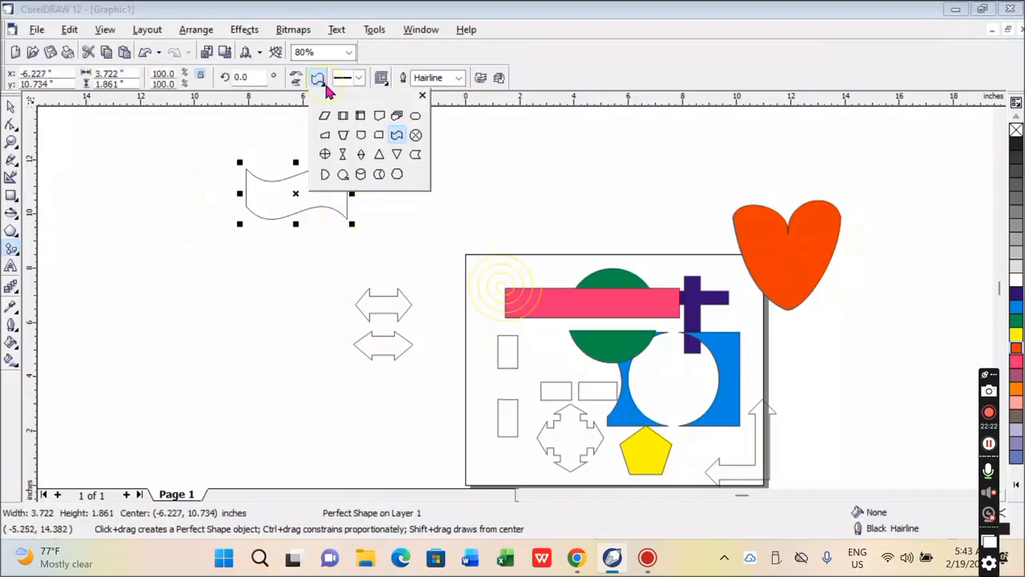
click(398, 116)
drag(132, 283, 307, 364)
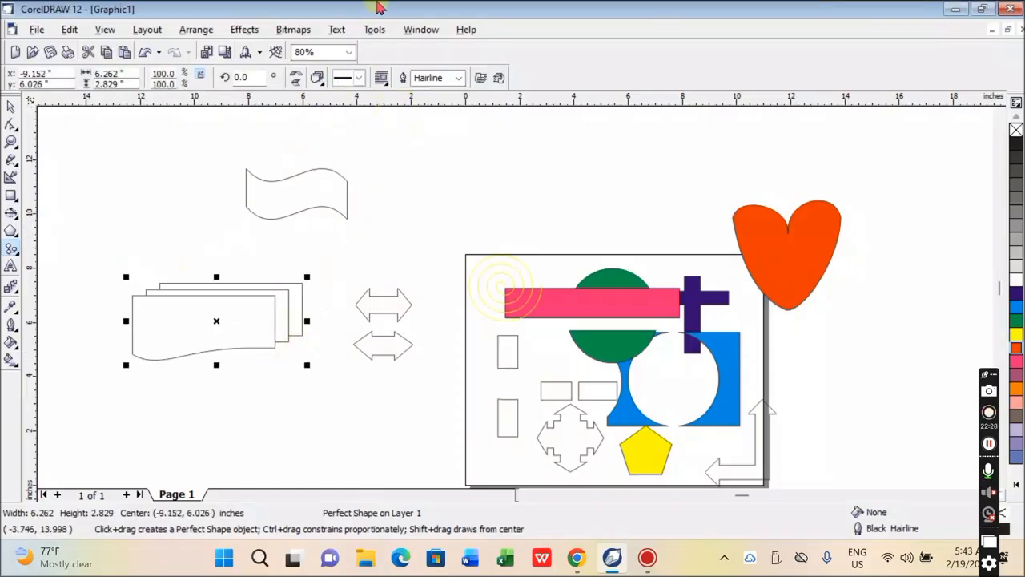
Draw the flowchart circle with a tail, about 2.2 inches across, to the right of the wavy shape.
click(318, 77)
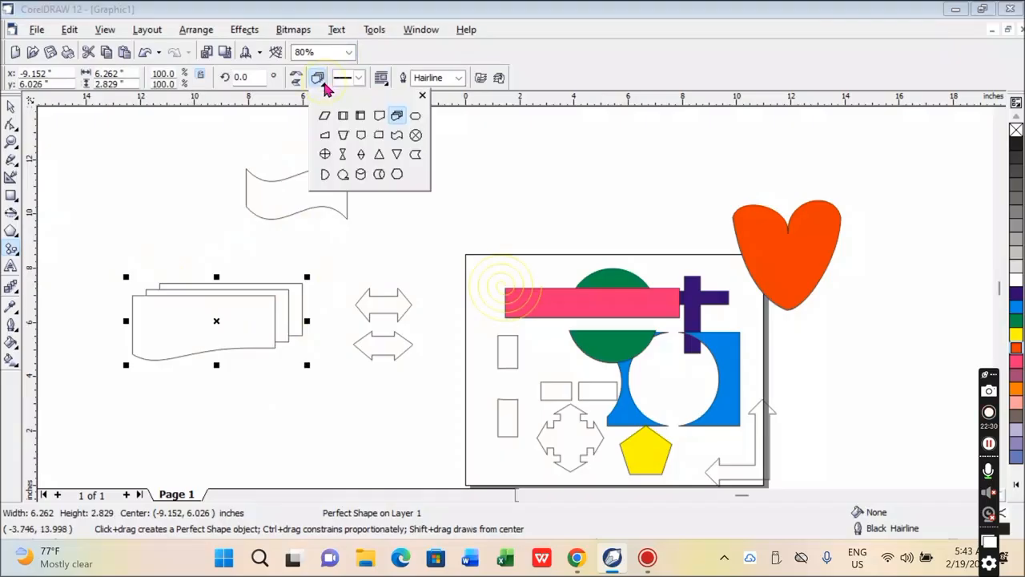
click(343, 175)
drag(402, 154, 471, 223)
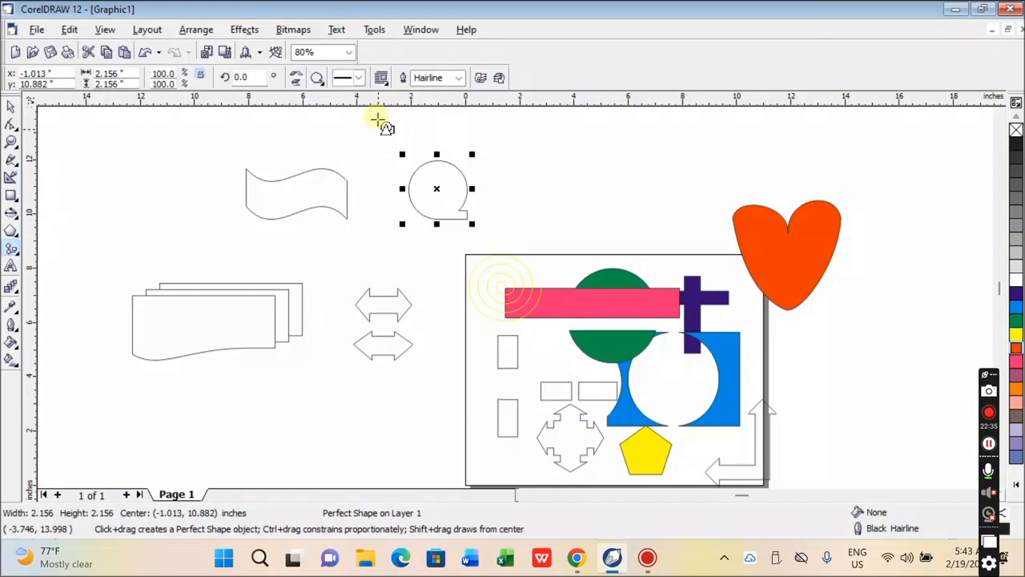
click(319, 79)
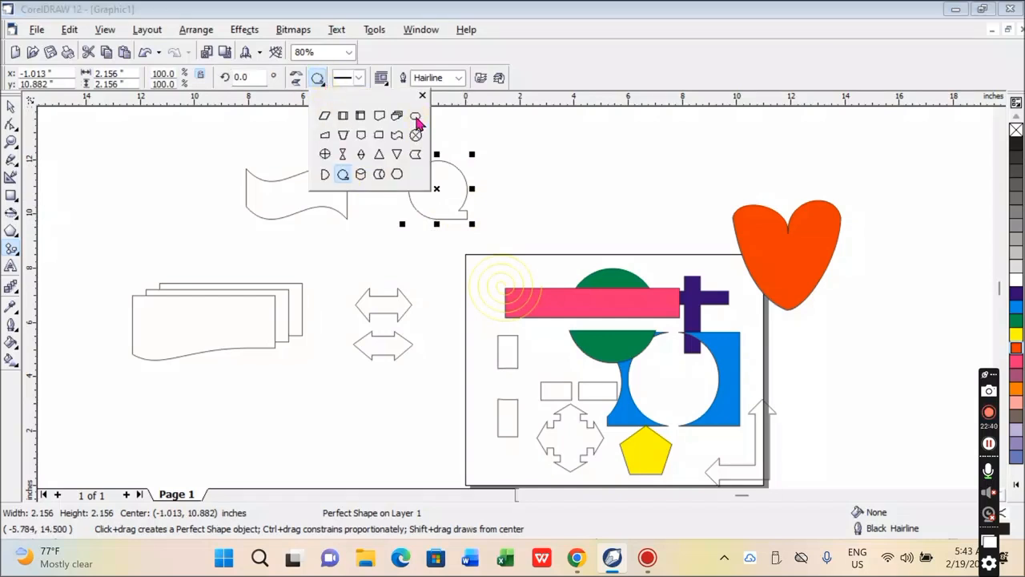
Draw a ribbon banner from the Star Shapes about 4 by 1.1 inches above the page, and fill it with cyan.
click(13, 250)
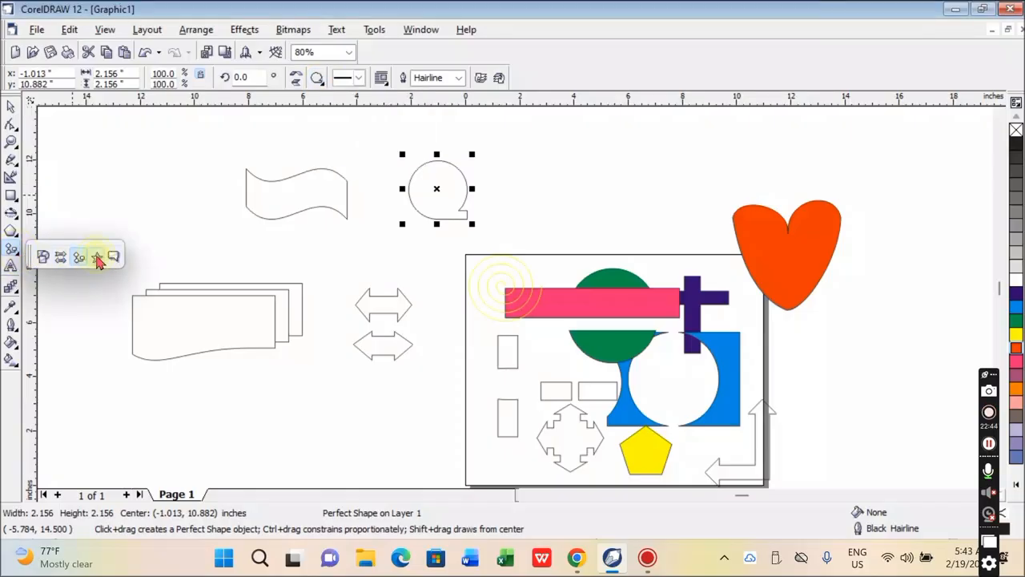
click(97, 257)
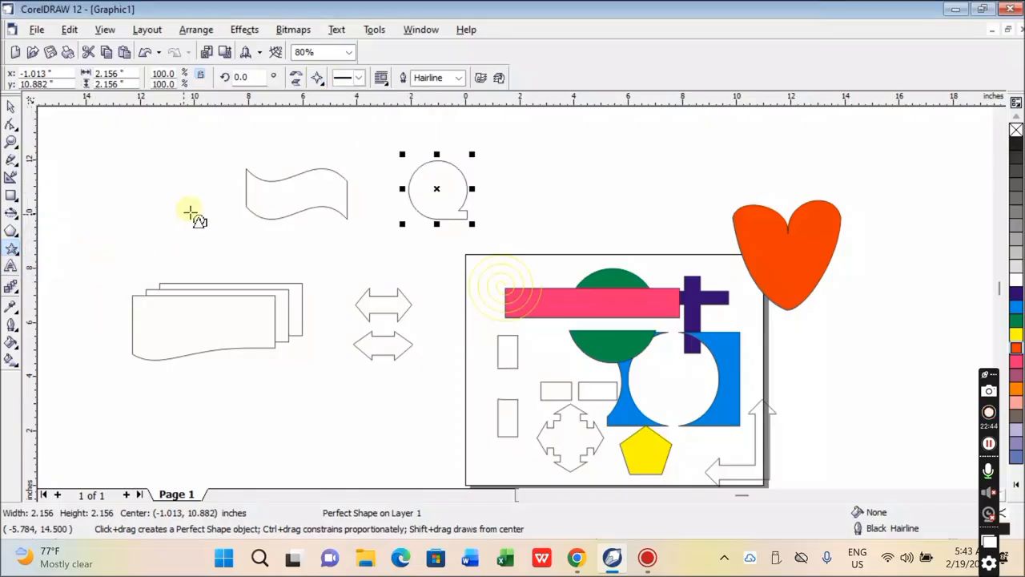
click(318, 78)
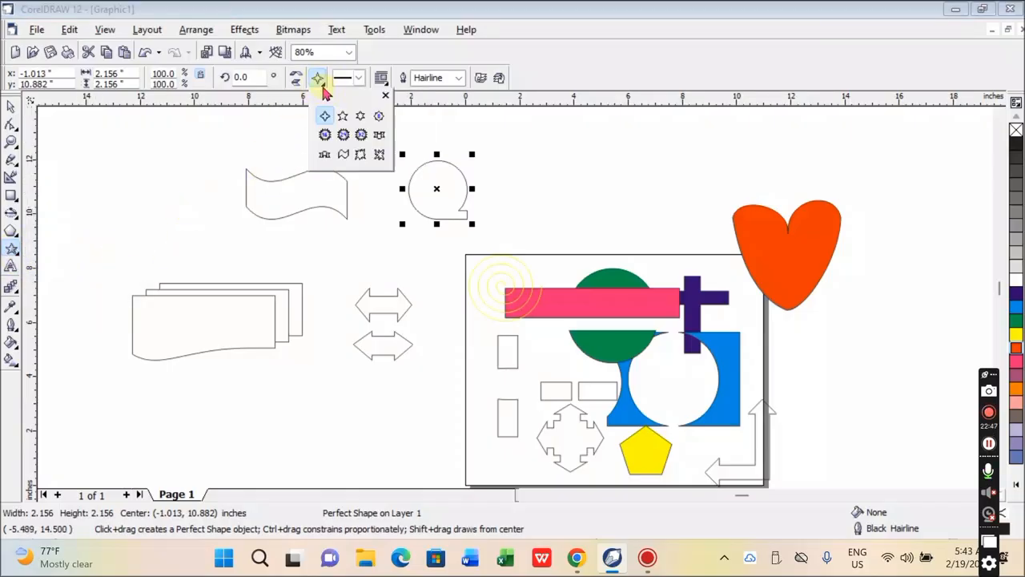
click(379, 134)
drag(599, 158, 713, 189)
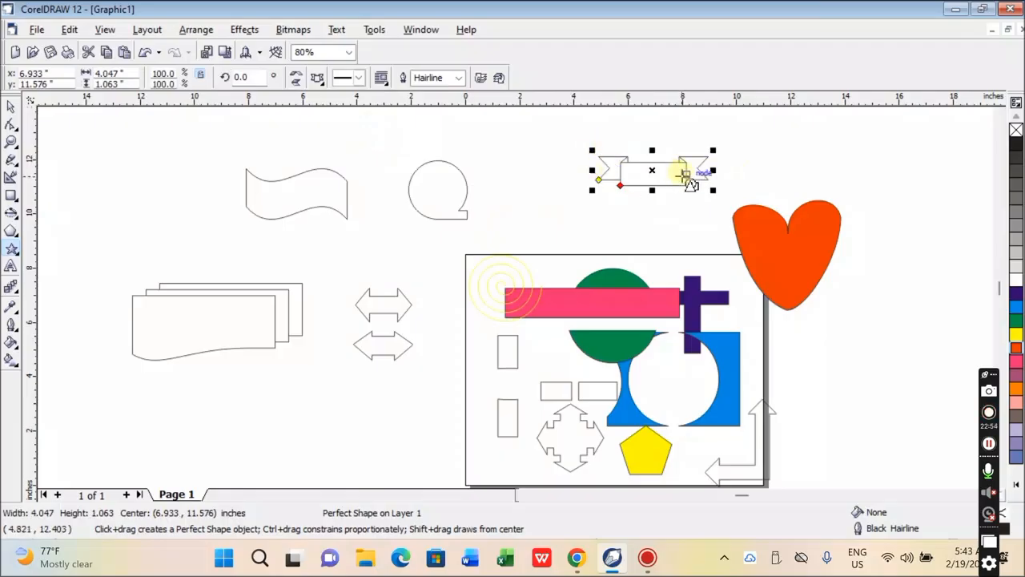
click(1016, 307)
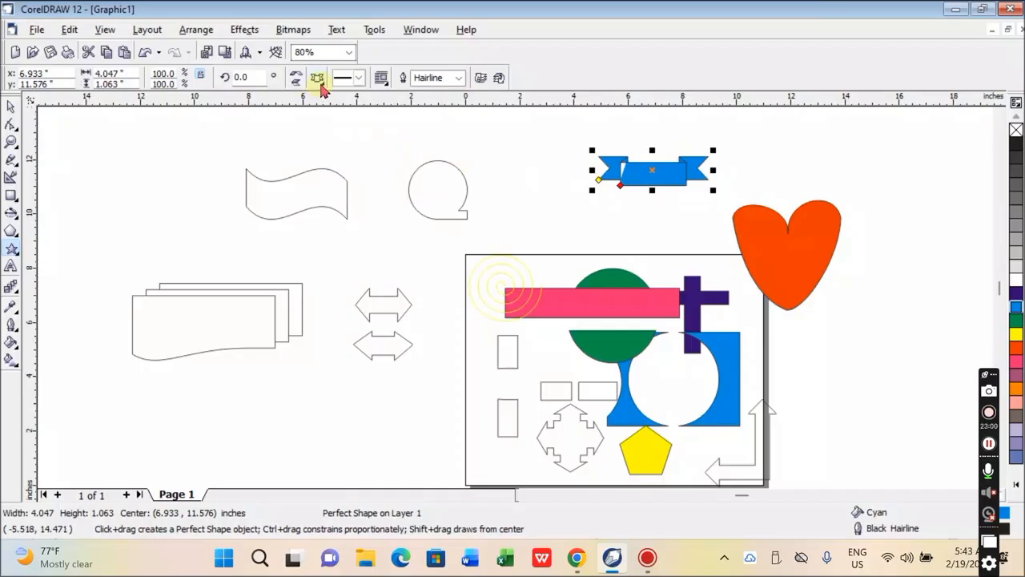
Draw a 32-point star about 2.9 by 3 inches, fill it with red, and move it just below the cyan banner.
click(318, 79)
click(370, 133)
drag(367, 238, 450, 323)
click(1016, 347)
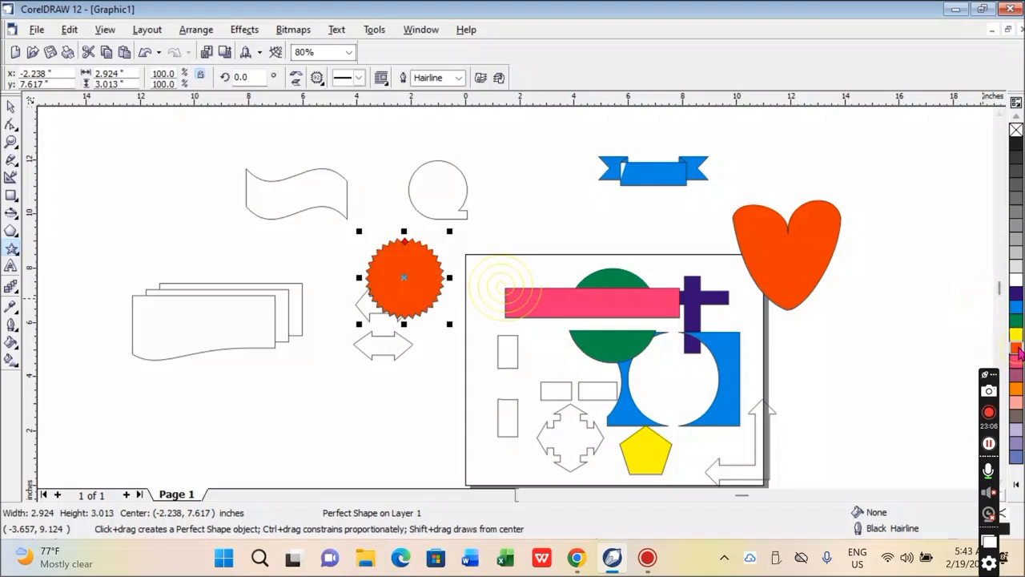
drag(407, 285, 582, 222)
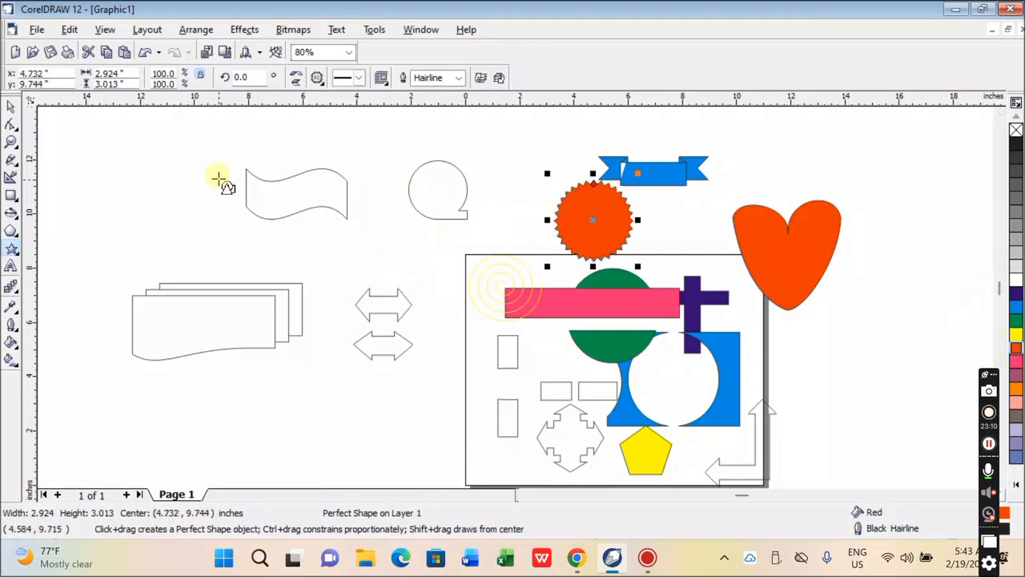
Delete the wavy shape, the circle with a tail, the upper double-headed arrow and the stacked-documents shape.
click(11, 110)
drag(151, 143, 529, 348)
key(Delete)
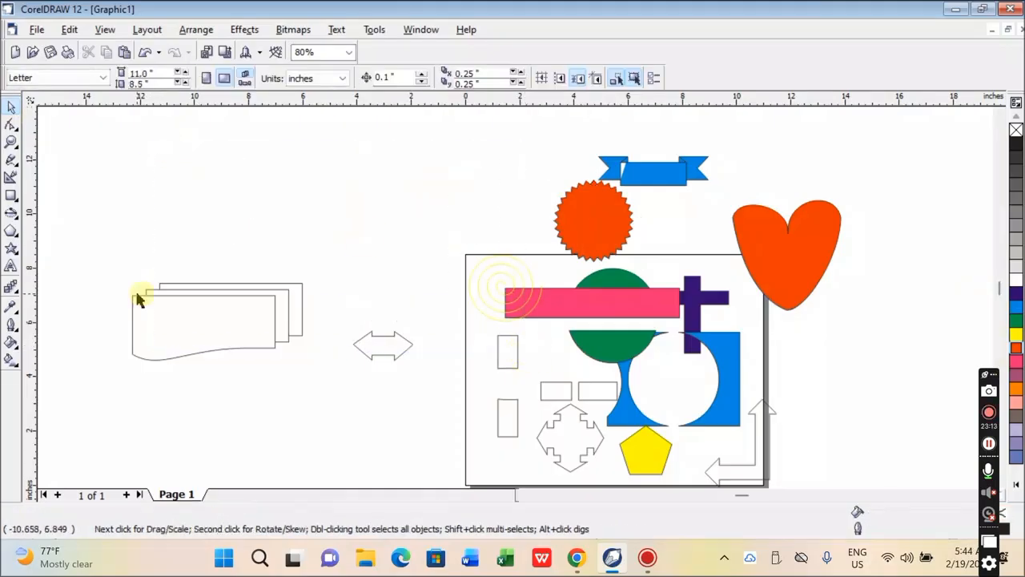
click(186, 310)
key(Delete)
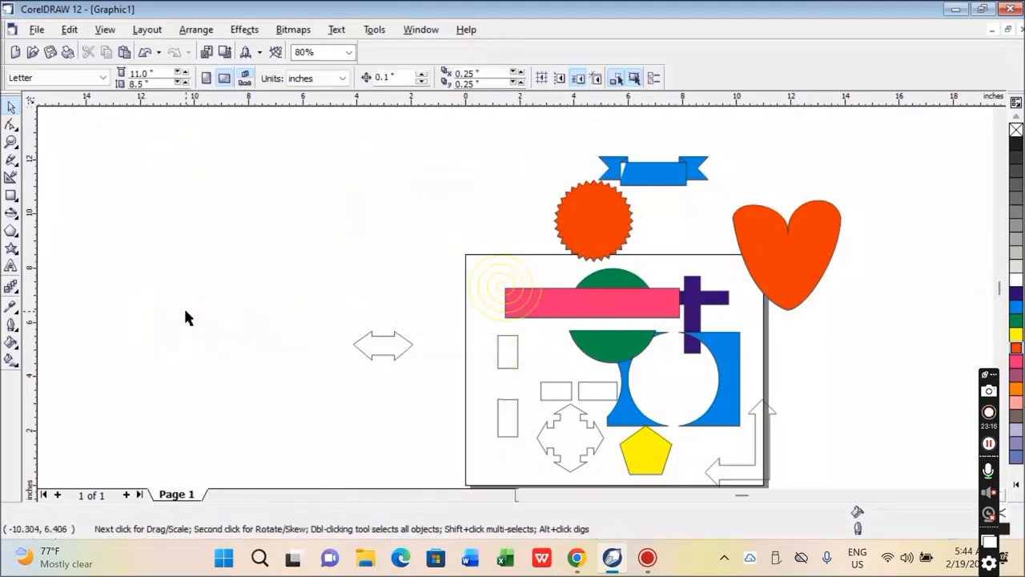
Draw an explosion star shape about 2.5 by 2.8 inches above the double-headed arrow, and fill it with yellow.
click(15, 249)
click(319, 81)
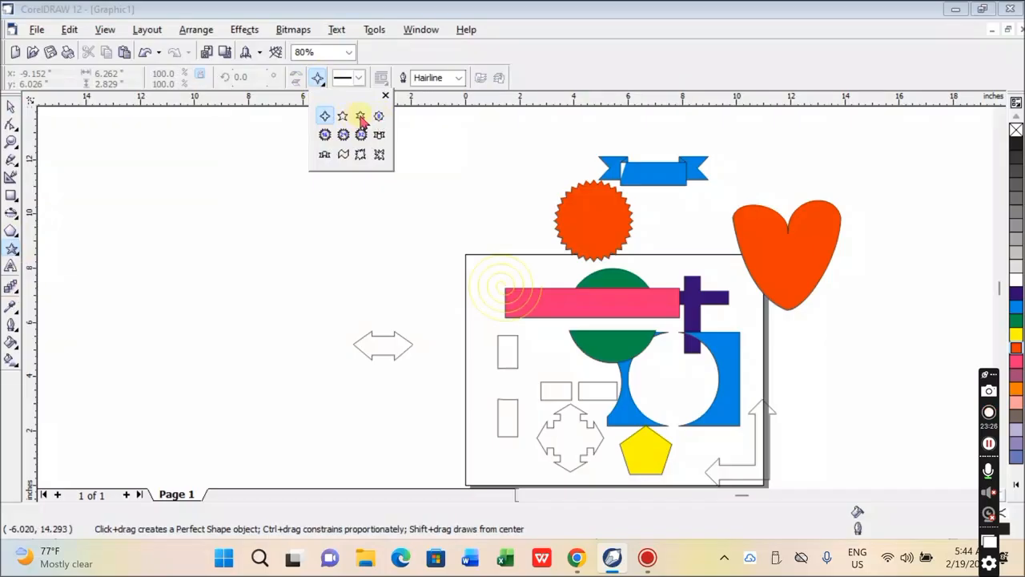
click(381, 158)
drag(341, 185, 423, 270)
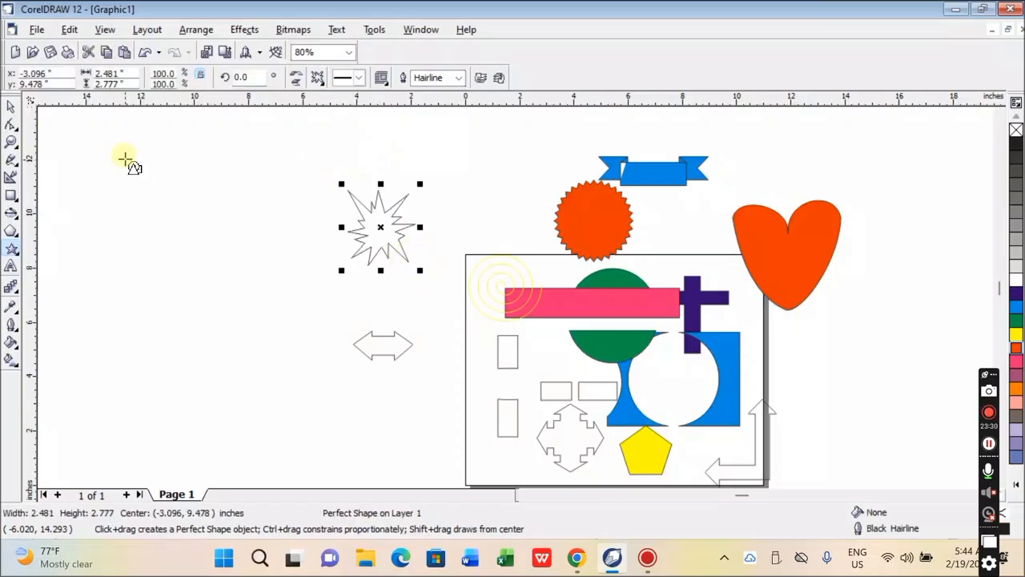
click(1014, 334)
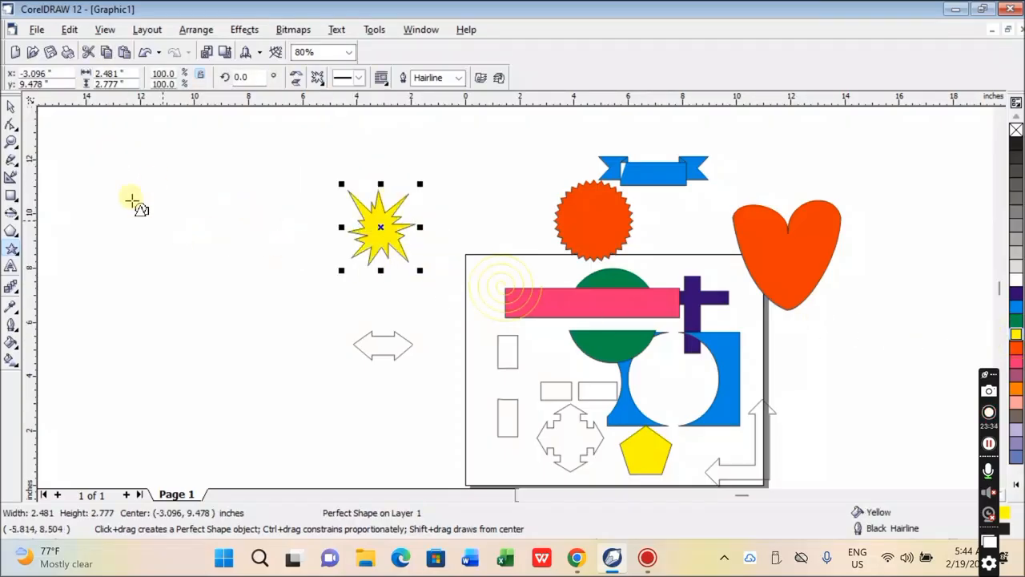
Move the yellow explosion and the double-headed arrow onto the lower left part of the page.
click(11, 107)
drag(393, 218, 510, 369)
drag(377, 348, 537, 447)
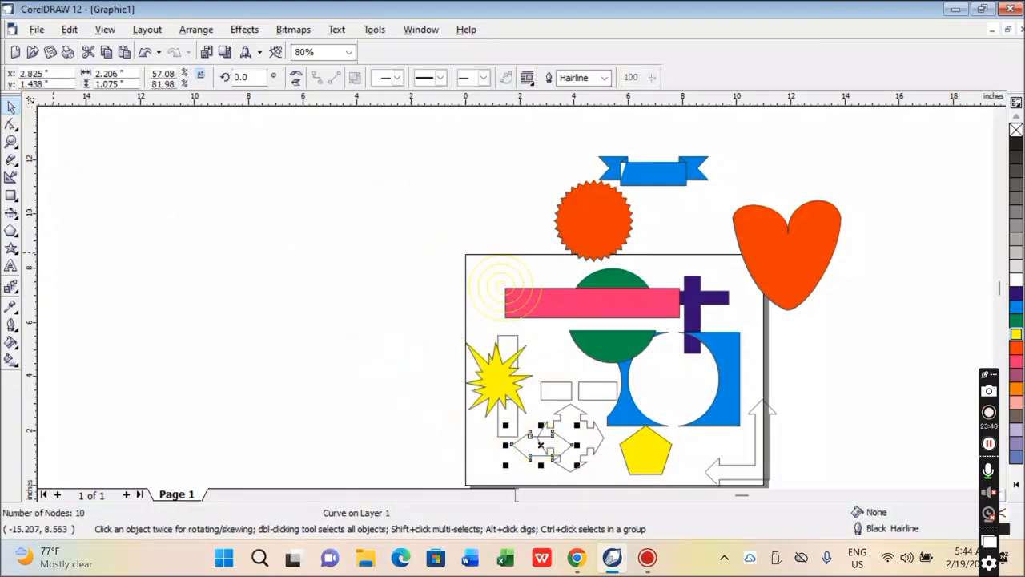
Draw a rectangular speech callout about 2.2 by 1.7 inches in the empty area left of the page.
click(14, 252)
click(115, 256)
drag(216, 253, 273, 295)
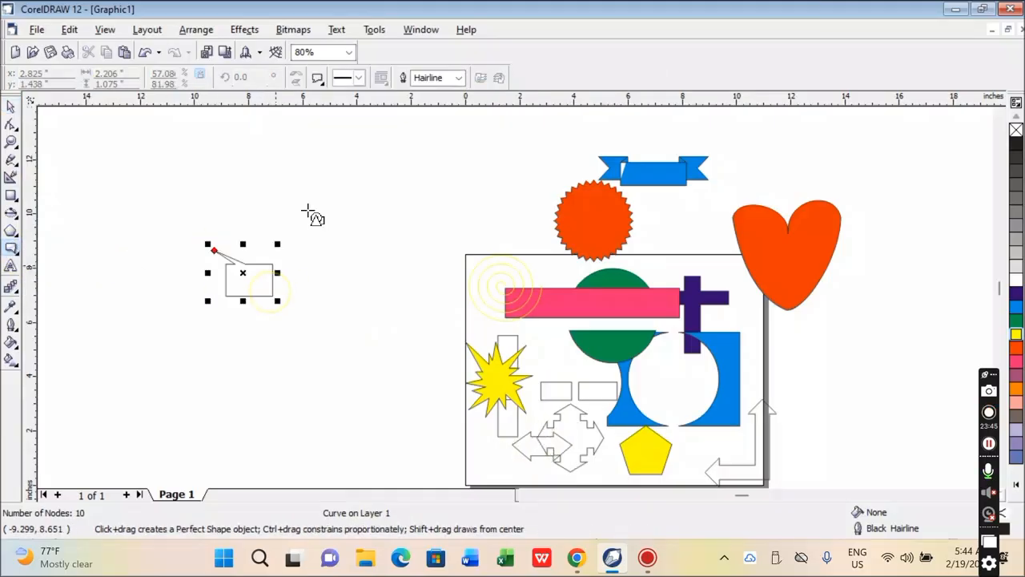
Draw a cloud thought callout about 2.8 by 2 inches above and right of the rectangular callout.
click(318, 79)
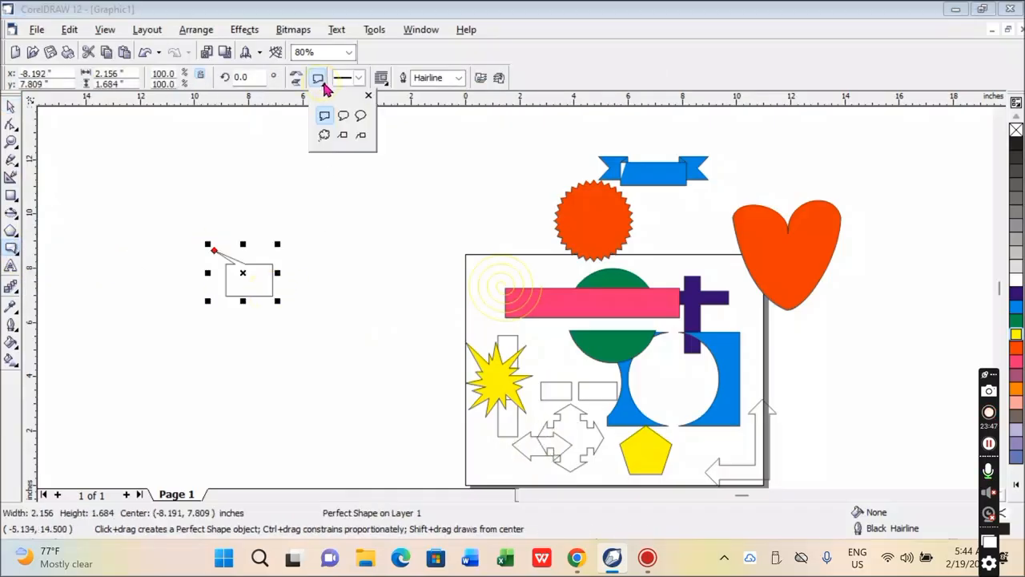
click(325, 136)
mouse_move(349, 237)
mouse_down()
mouse_move(393, 187)
mouse_move(428, 181)
mouse_up()
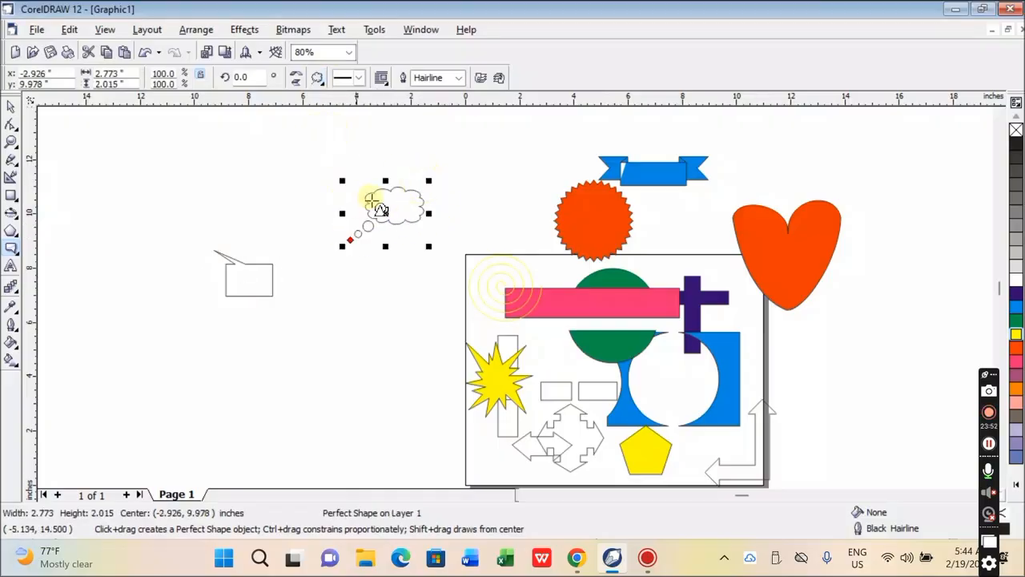
Draw a rectangular callout with a bent leader line about 3.4 inches wide below the cloud, and stretch it to about 2 inches high.
click(318, 78)
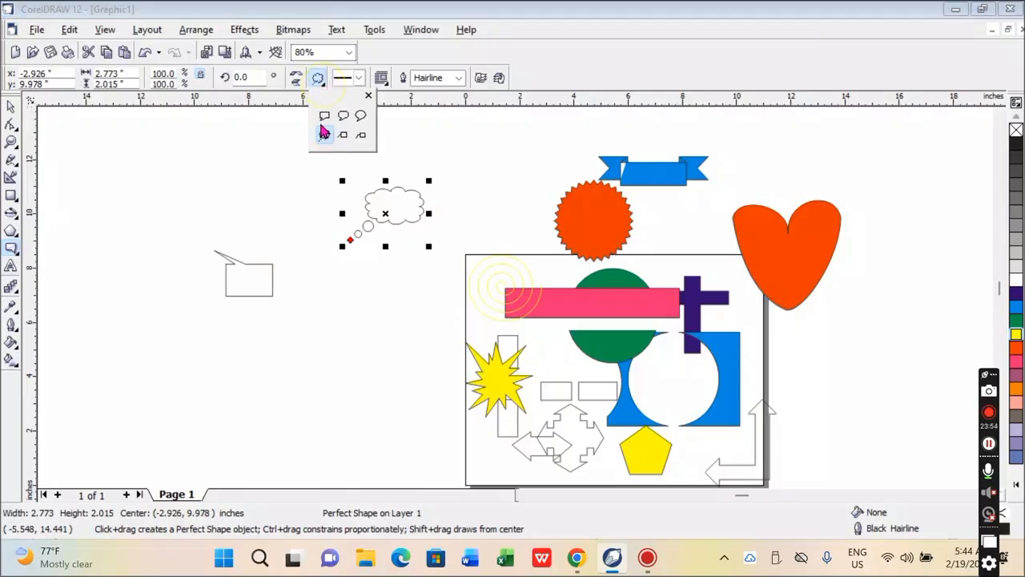
click(361, 138)
drag(314, 313, 410, 291)
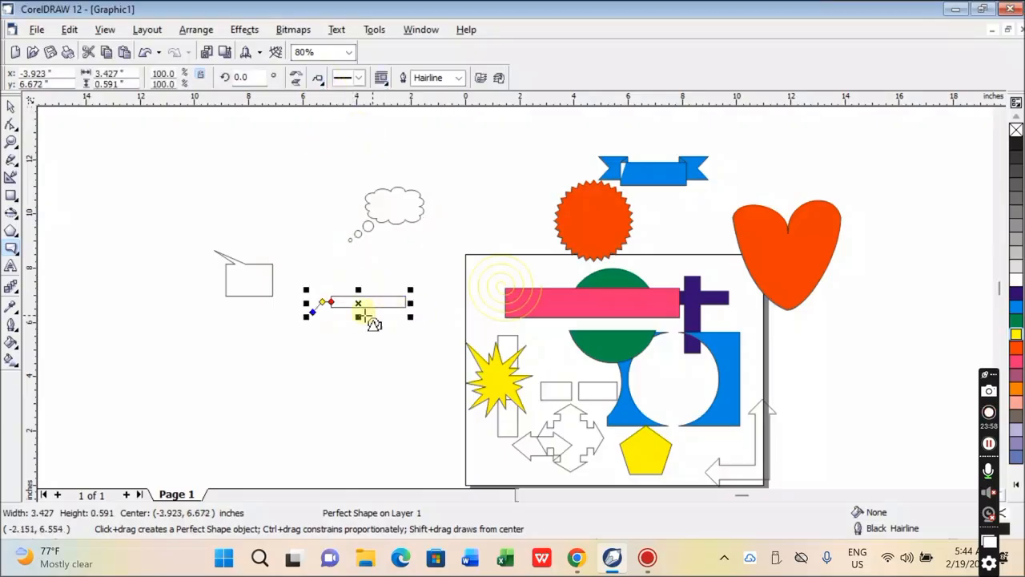
drag(360, 318, 358, 355)
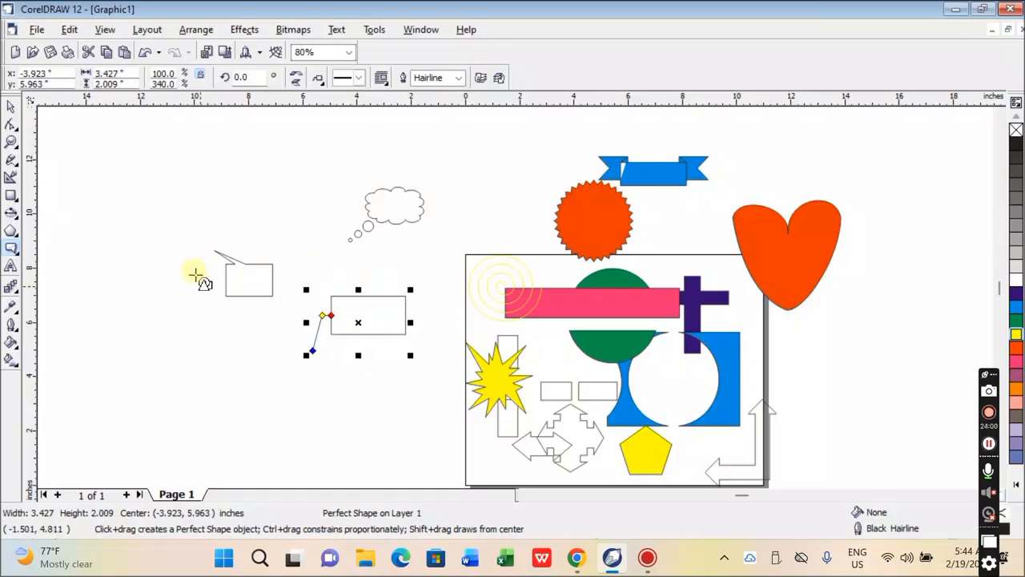
click(12, 270)
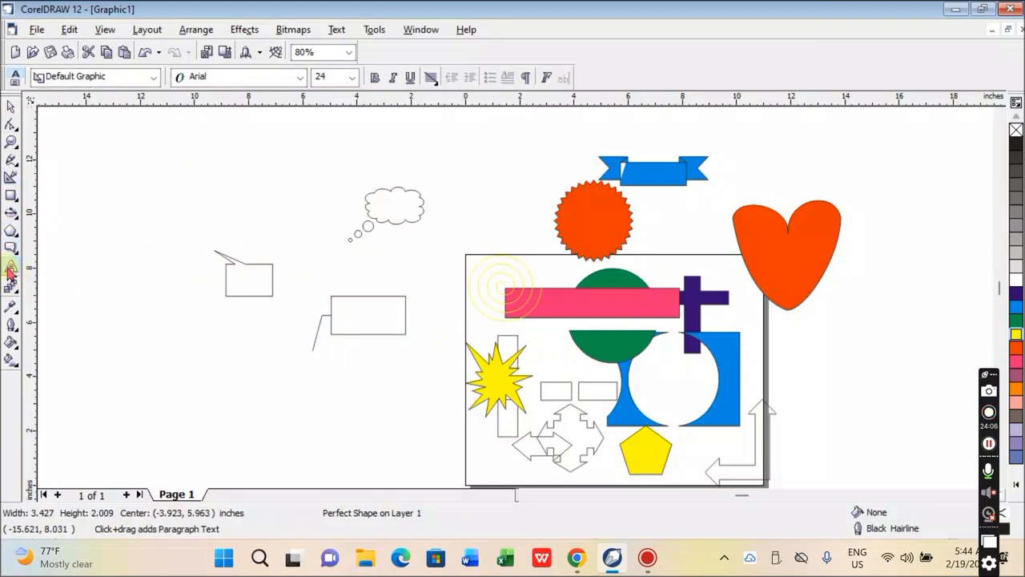
click(190, 174)
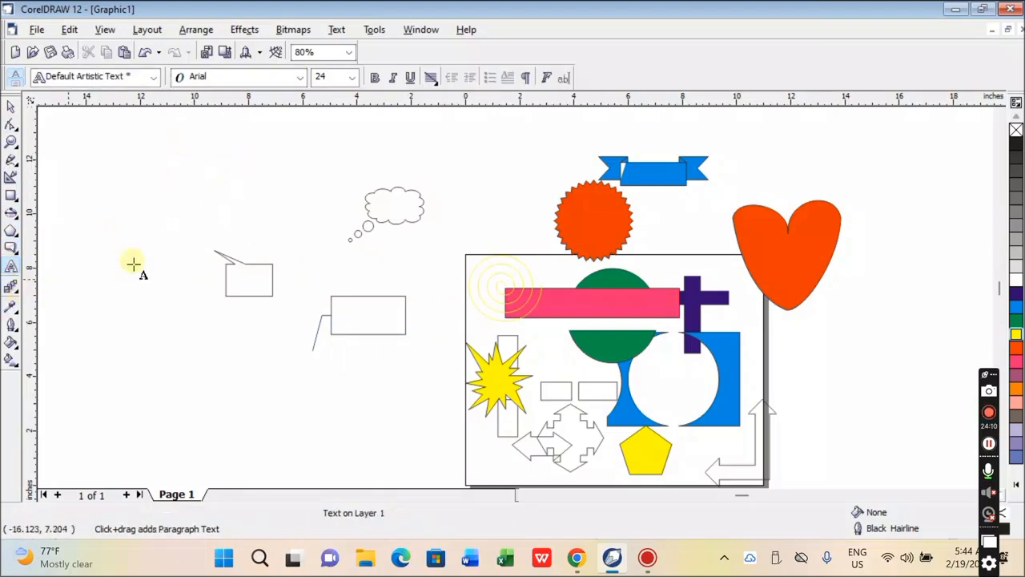
click(14, 293)
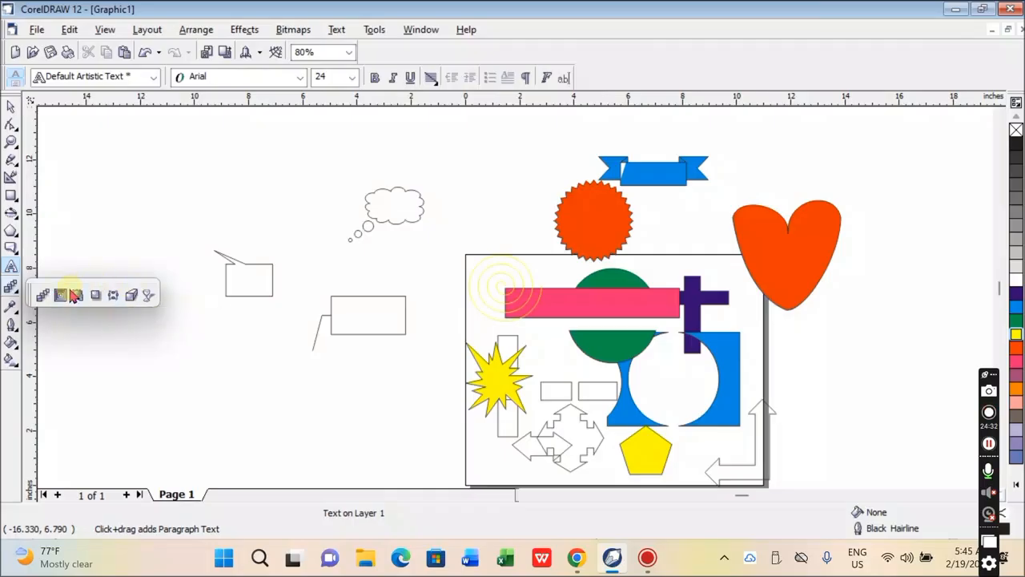
click(72, 295)
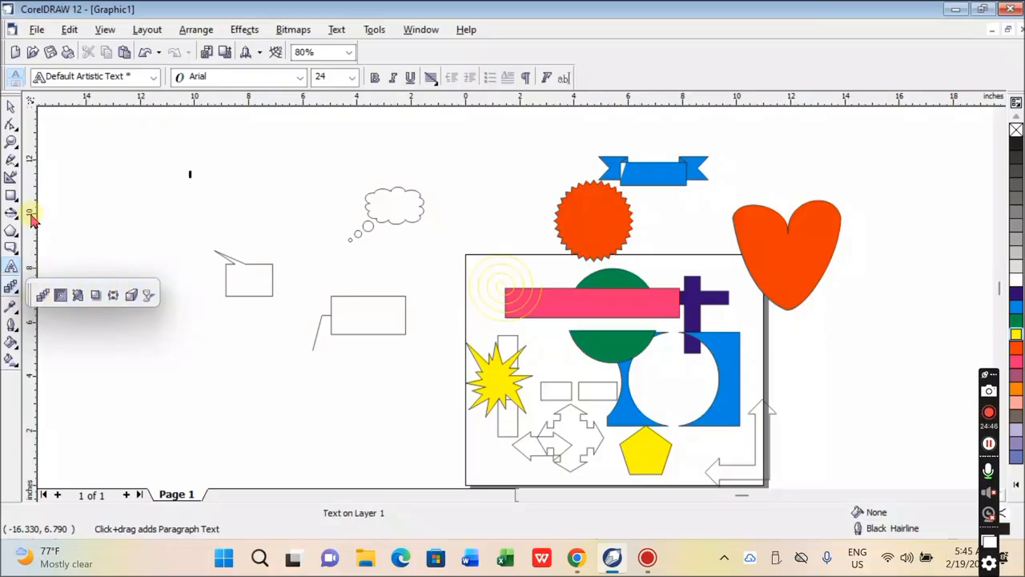
click(9, 199)
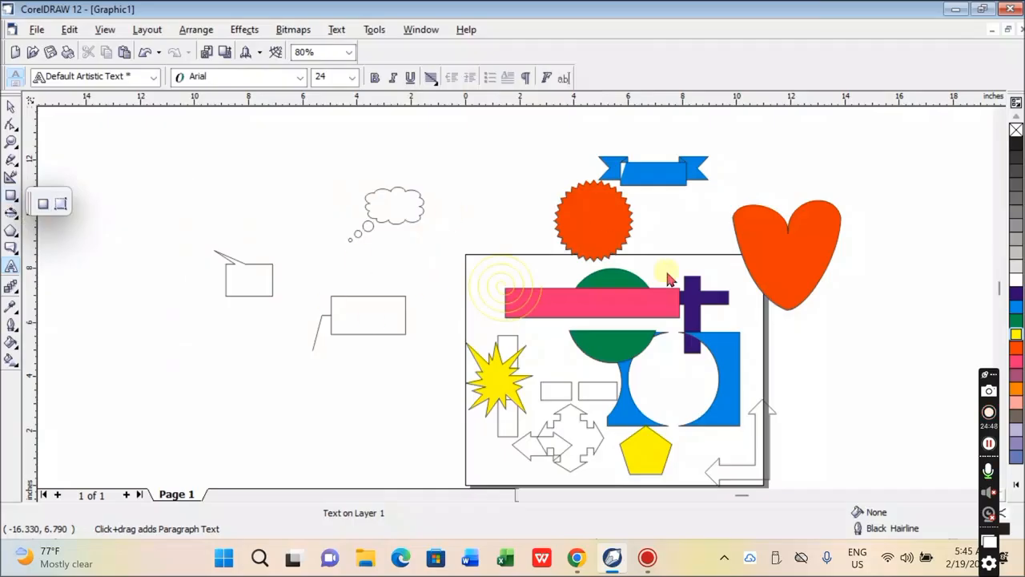
Shrink the red starburst to about half its size and move the blue banner down beside it, centred at about x 6.3, y 8.9 inches.
click(10, 106)
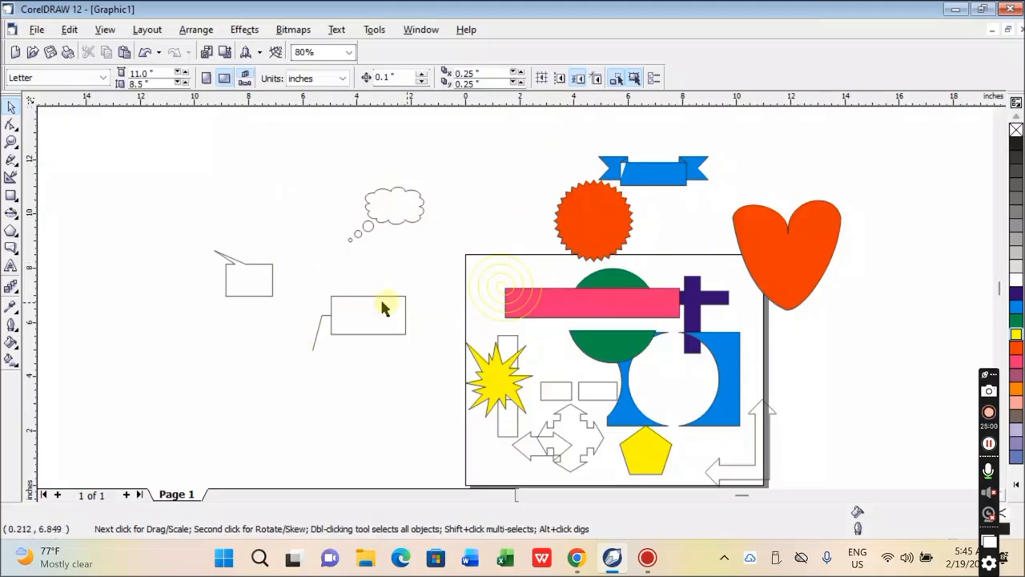
click(590, 217)
drag(547, 171, 579, 246)
drag(676, 175, 658, 244)
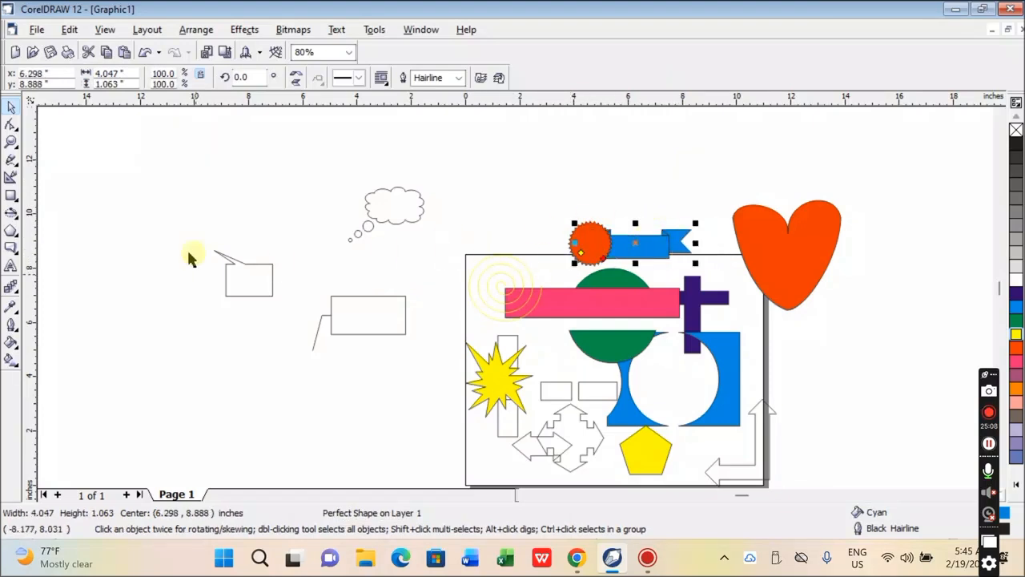
Examine the tools grouped under Eyedropper, Outline, Fill and Interactive Fill.
click(17, 314)
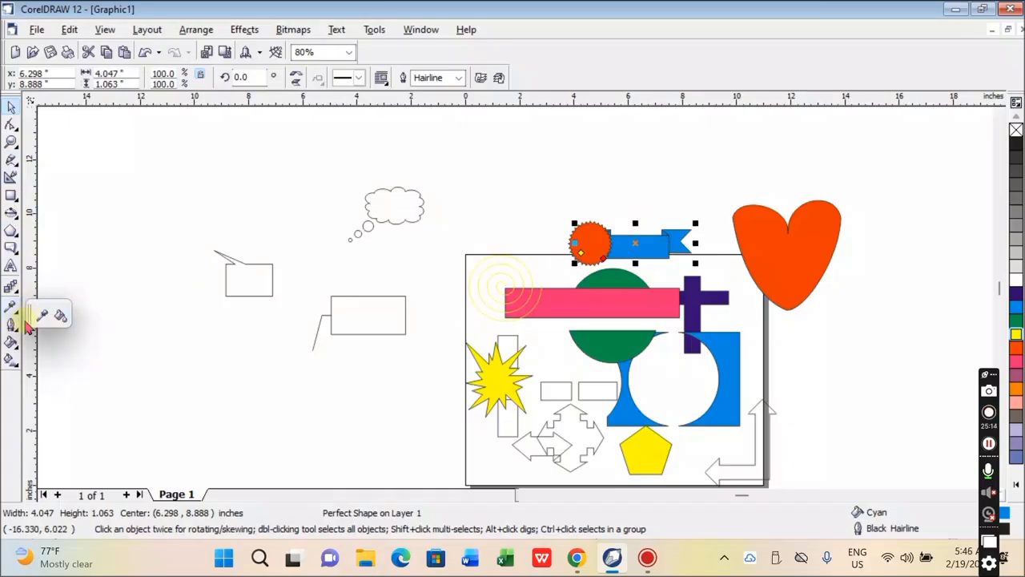
click(12, 342)
click(11, 324)
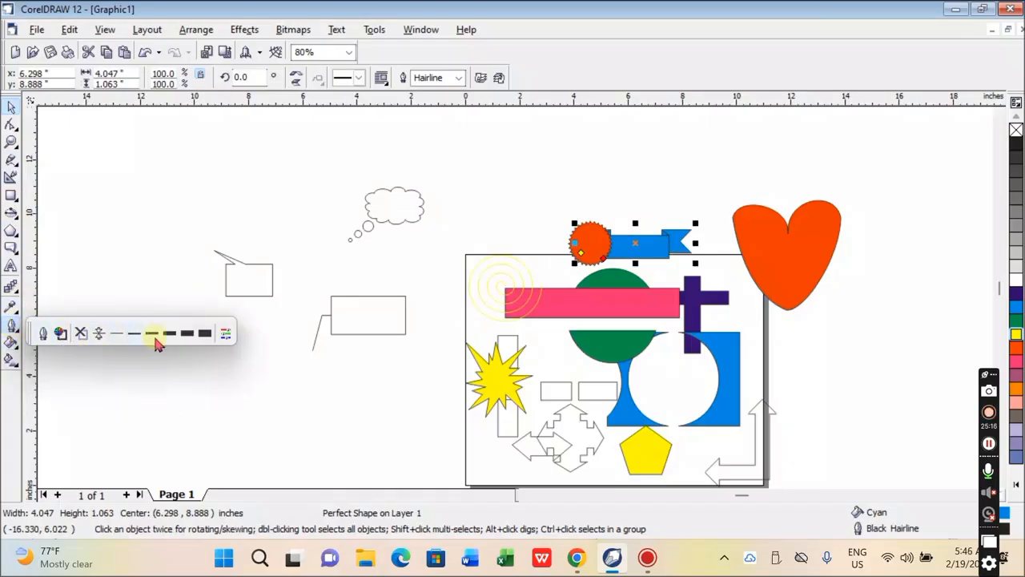
click(12, 340)
click(11, 325)
click(12, 343)
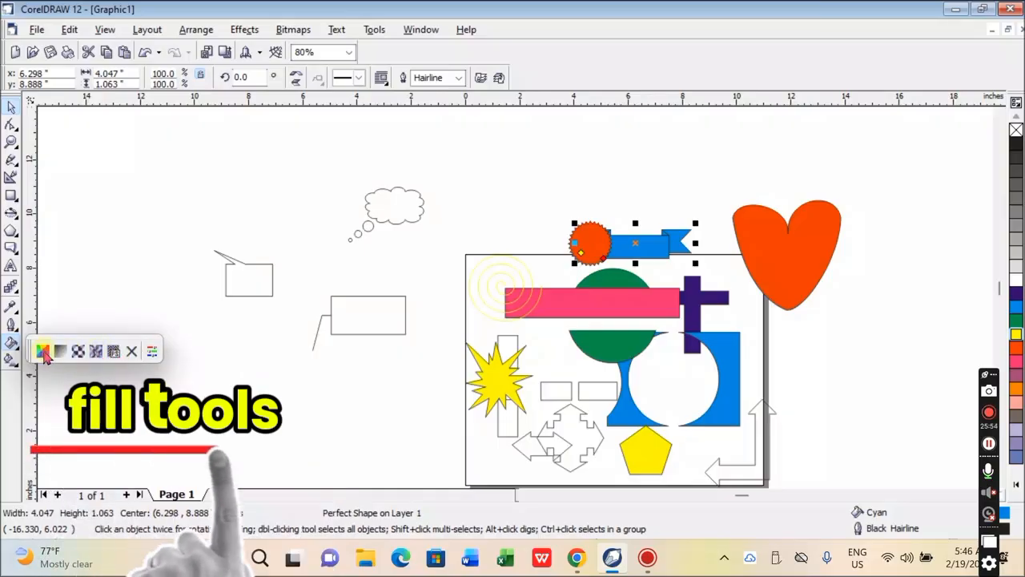
click(10, 360)
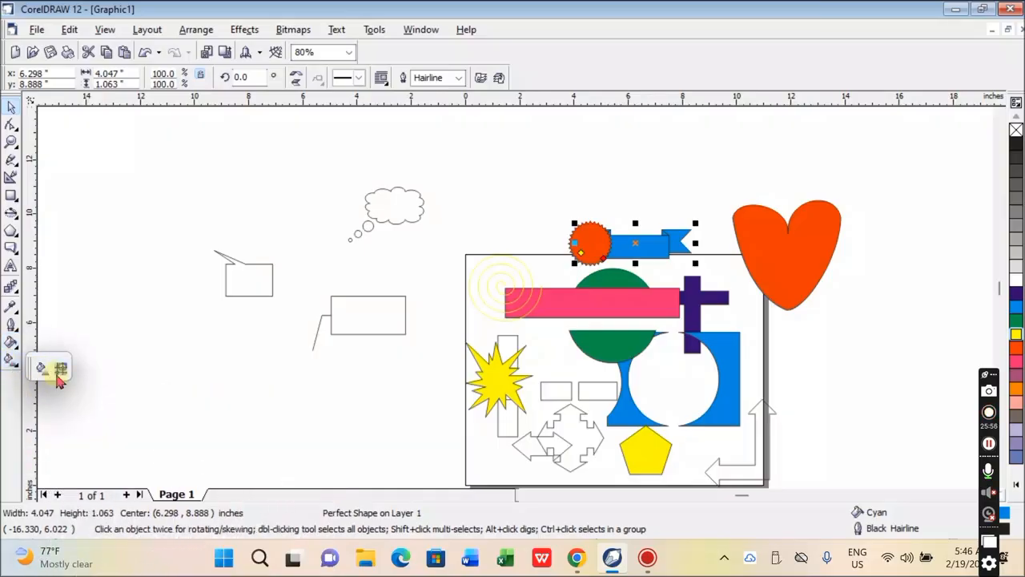